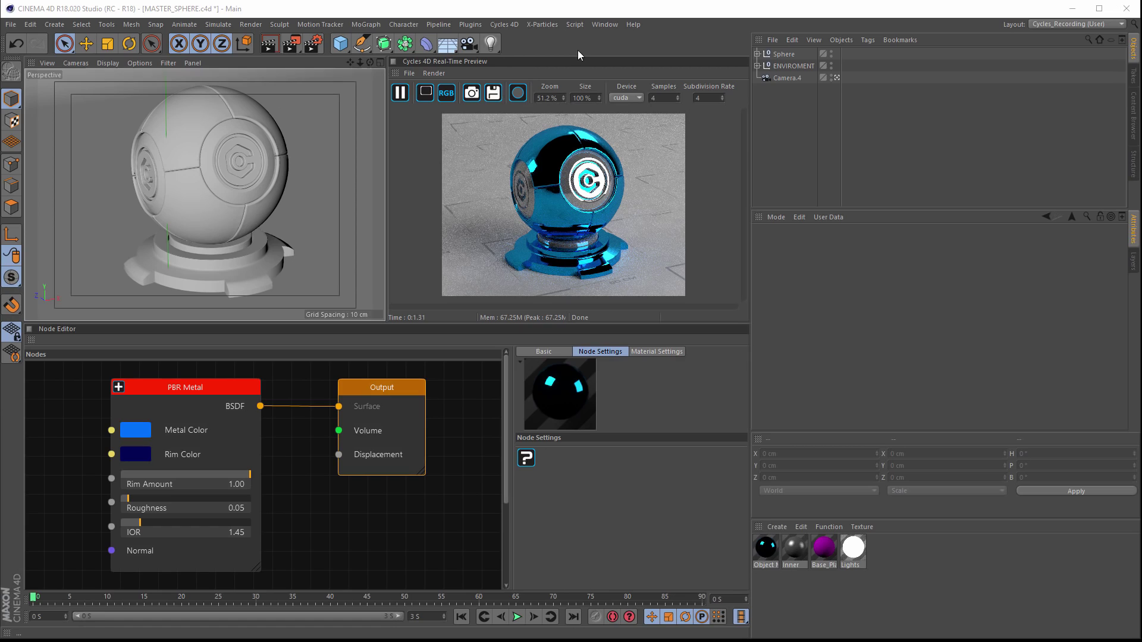
left_click(500, 25)
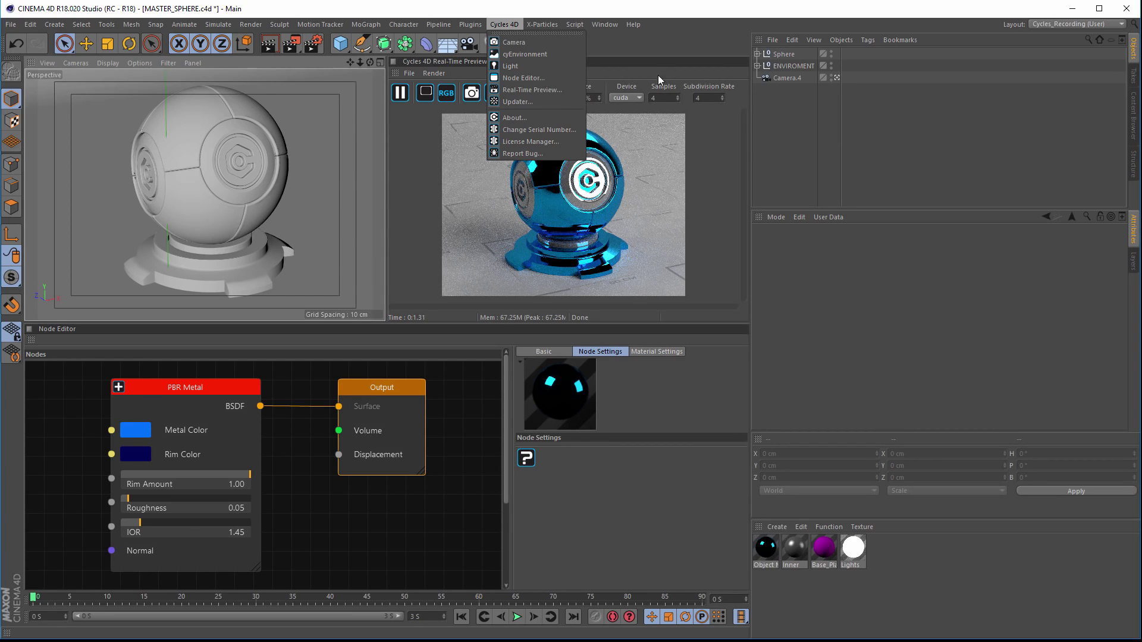
left_click(715, 191)
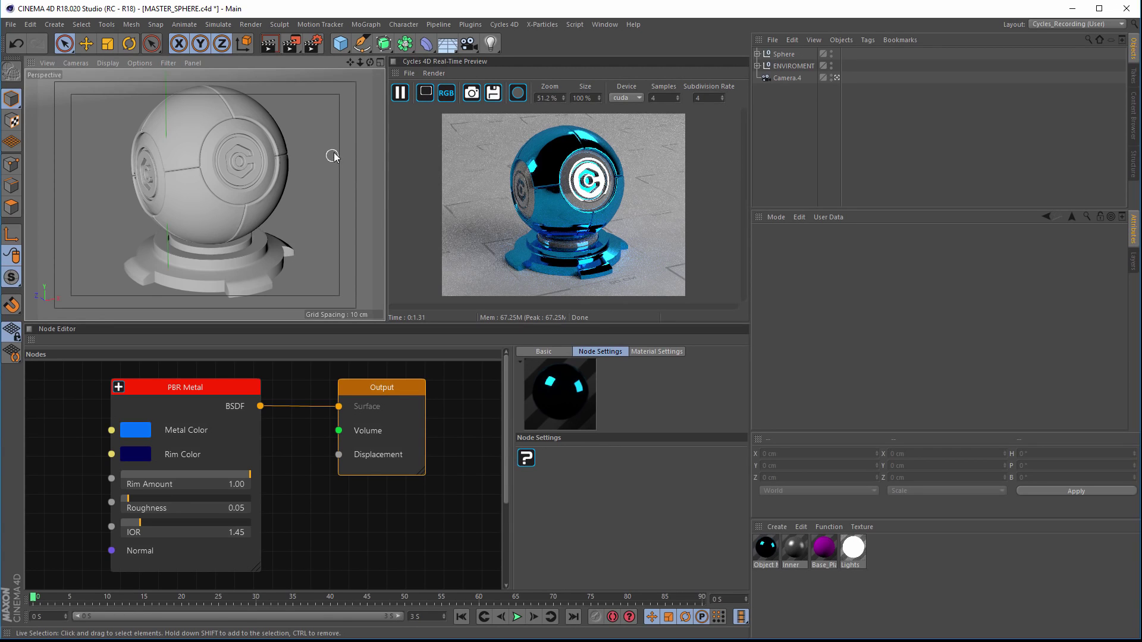
mouse_move(338, 167)
left_mouse_down("alt")
mouse_move(327, 169)
mouse_move(337, 152)
mouse_move(310, 143)
mouse_move(228, 146)
mouse_move(242, 169)
mouse_move(312, 145)
mouse_move(334, 169)
mouse_move(333, 159)
left_mouse_up("alt")
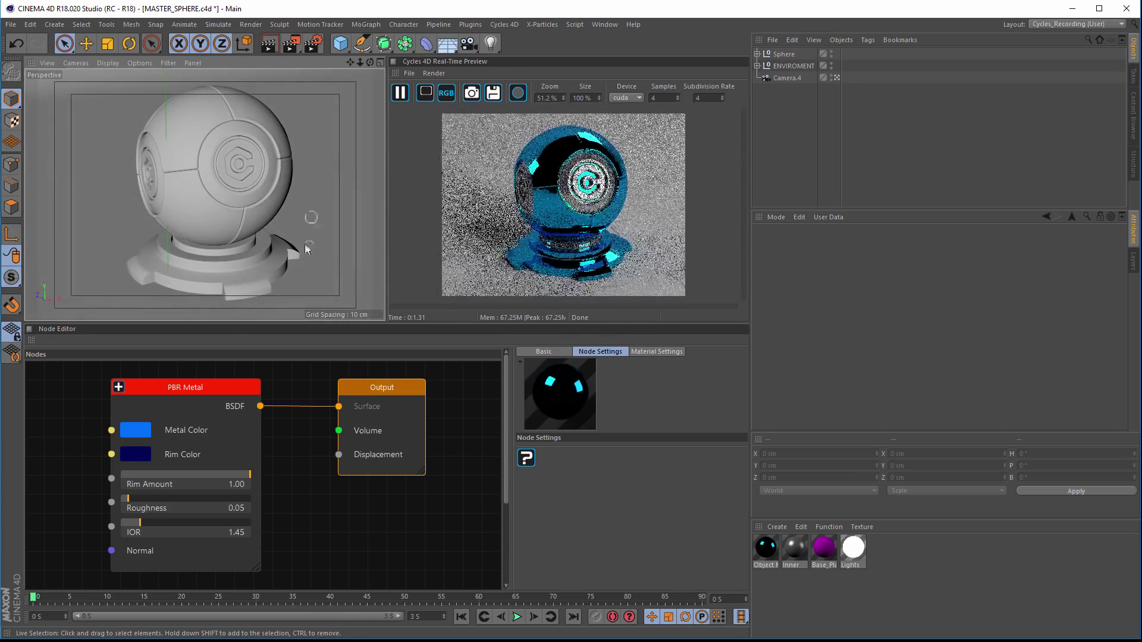
- Cycle the real-time preview through its individual colour channels and return it to the full RGB display
left_click(423, 96)
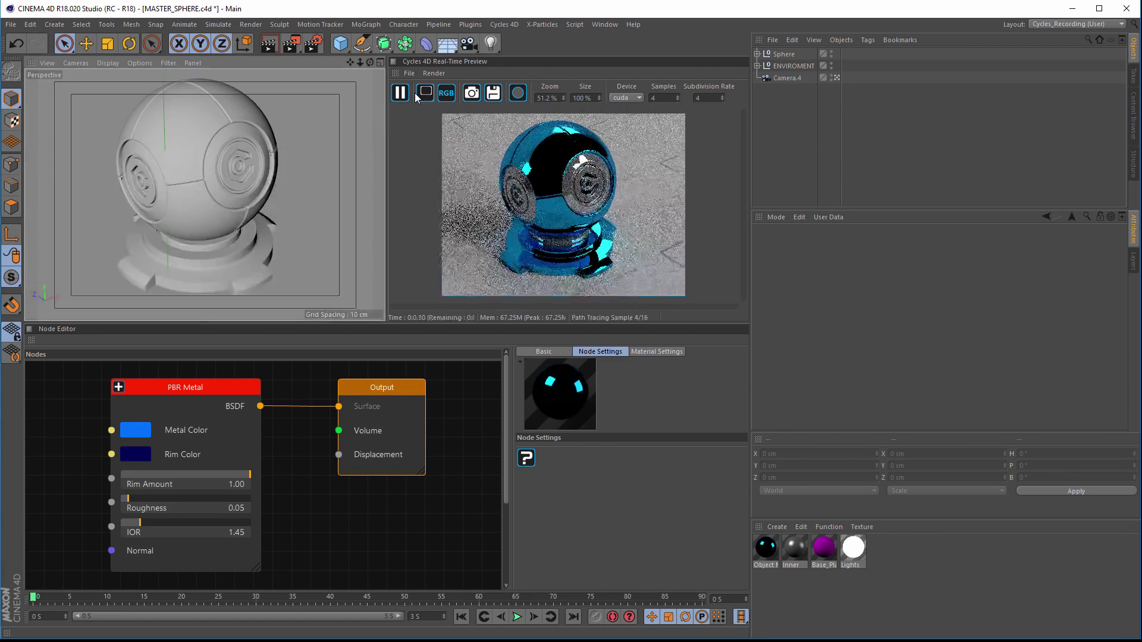
left_click(451, 95)
left_click(451, 95)
left_click(451, 95)
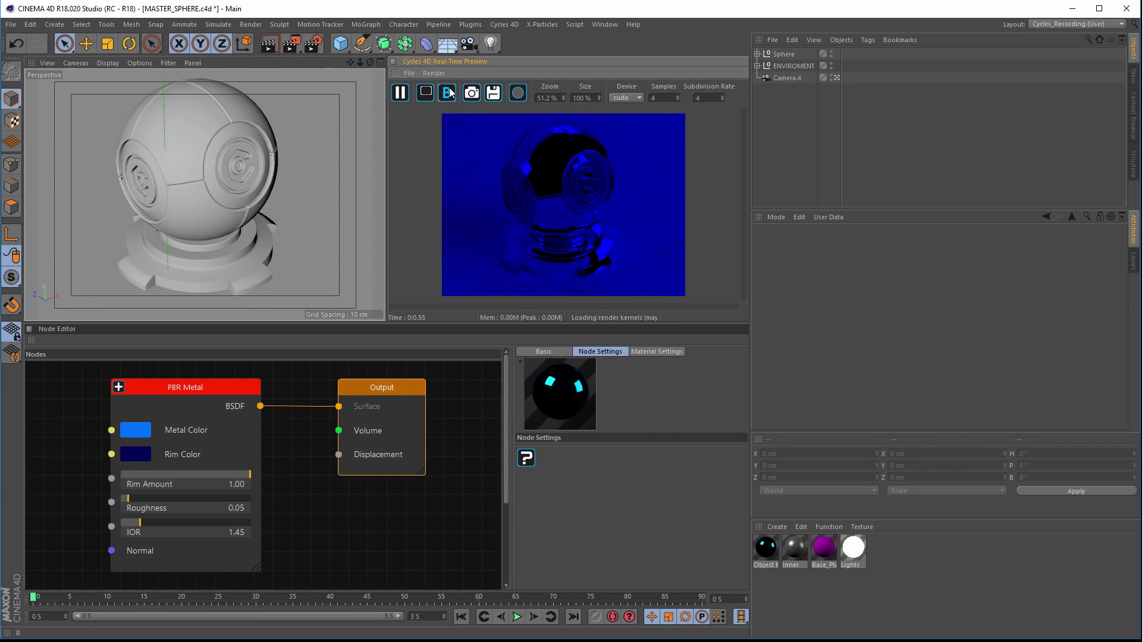
left_click(450, 93)
left_click(448, 94)
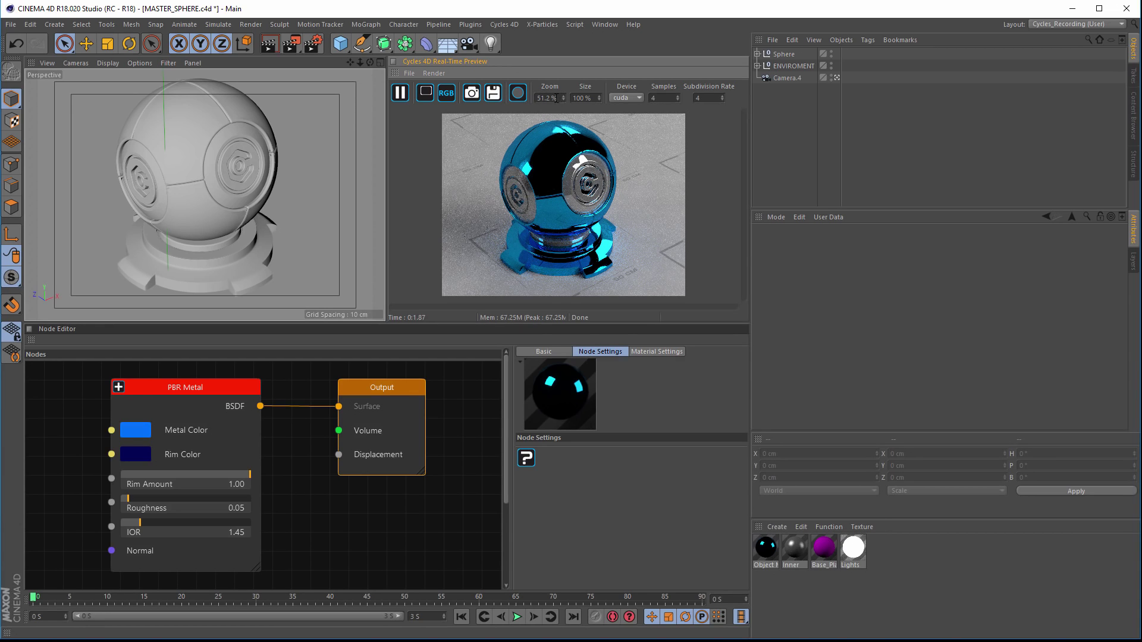
- Enlarge the real-time preview to 58.2 % zoom and look through the available render devices
mouse_move(563, 98)
left_mouse_down()
mouse_move(563, 76)
mouse_move(563, 97)
left_mouse_up()
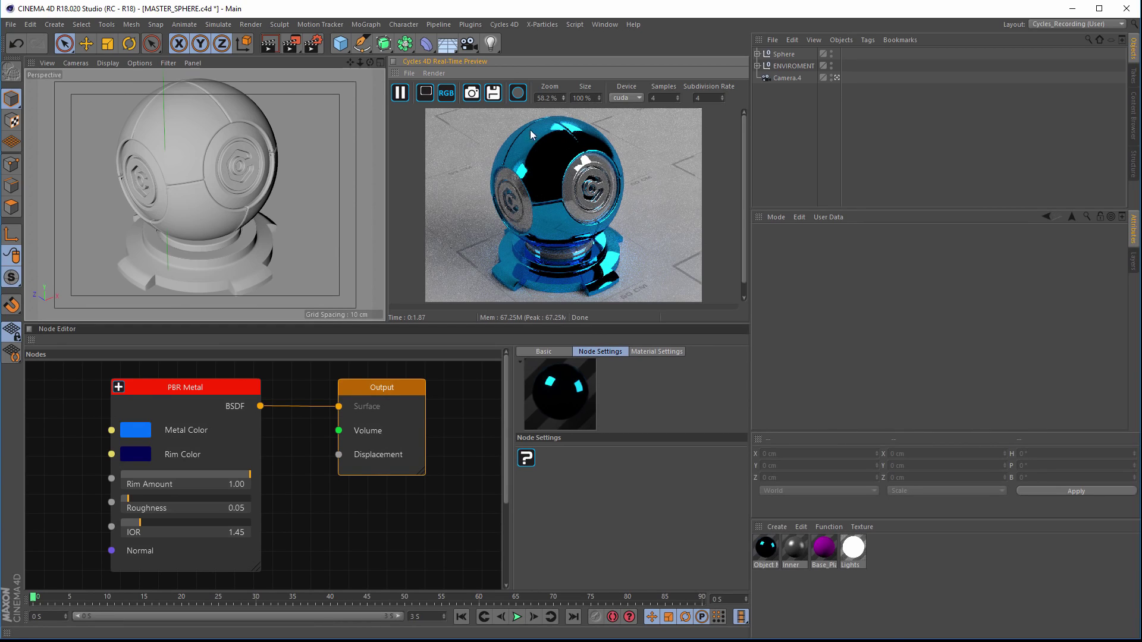
left_click(638, 98)
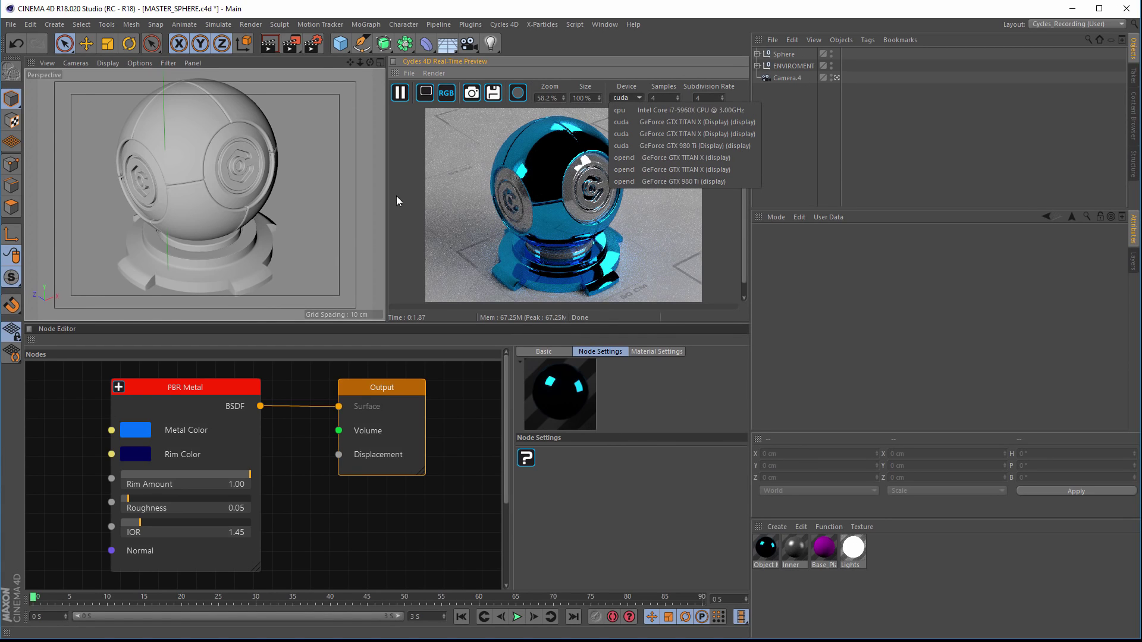
left_click(371, 59)
key("ctrl+shift+z")
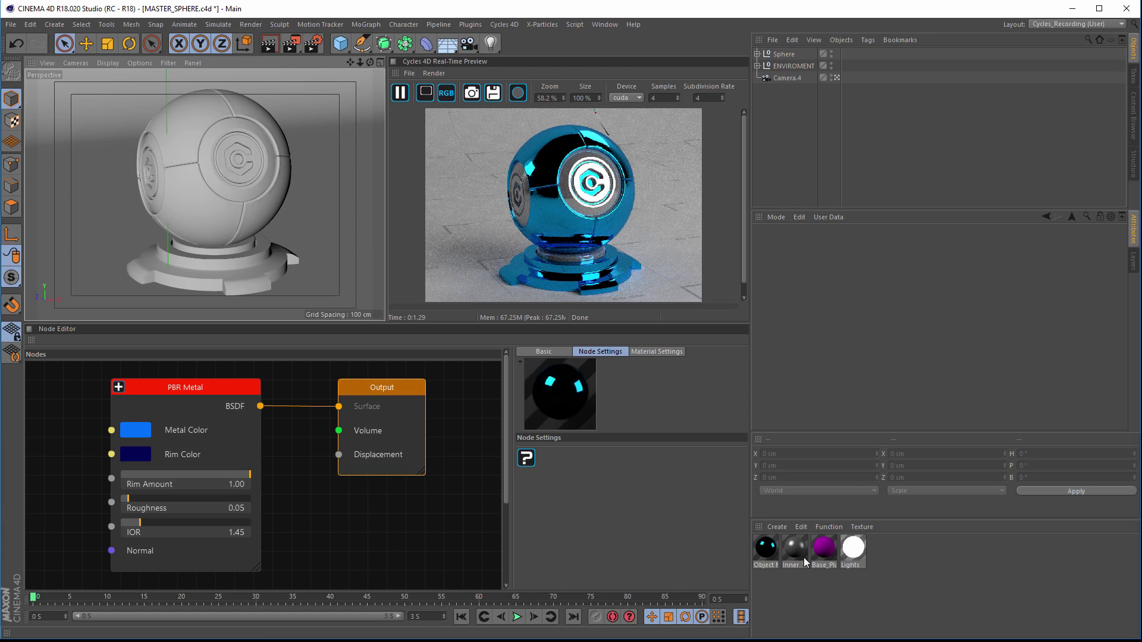
- Set the PBR Metal node's Metal Color to orange with hue 18°, saturation 79.695 % and value 100 %
left_click(149, 388)
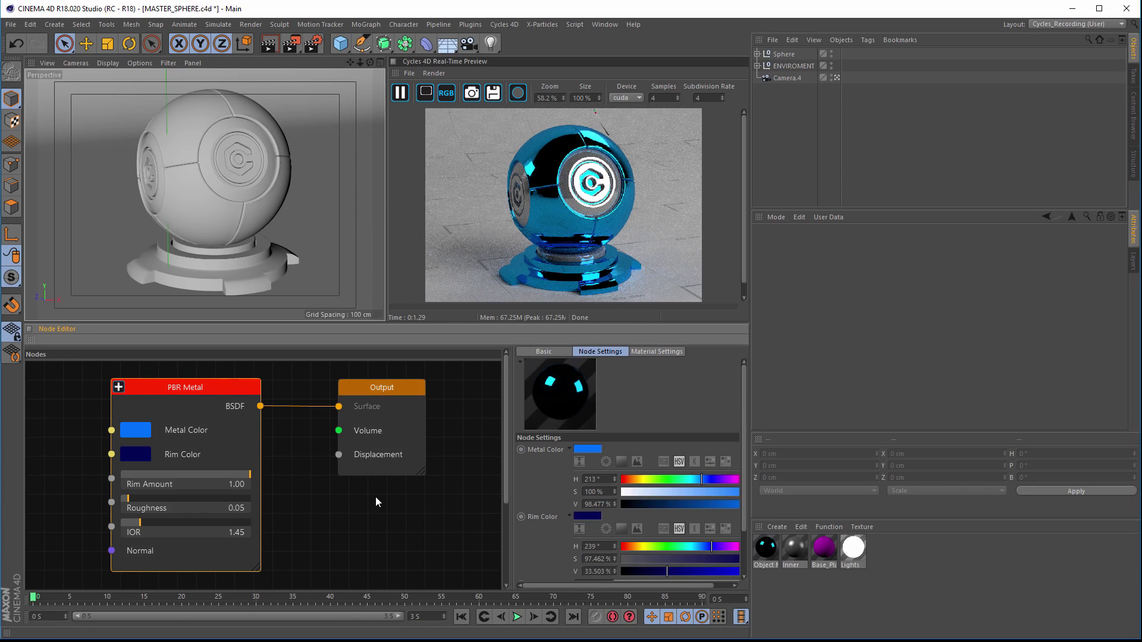
left_click(136, 432)
left_click_drag(177, 361, 176, 370)
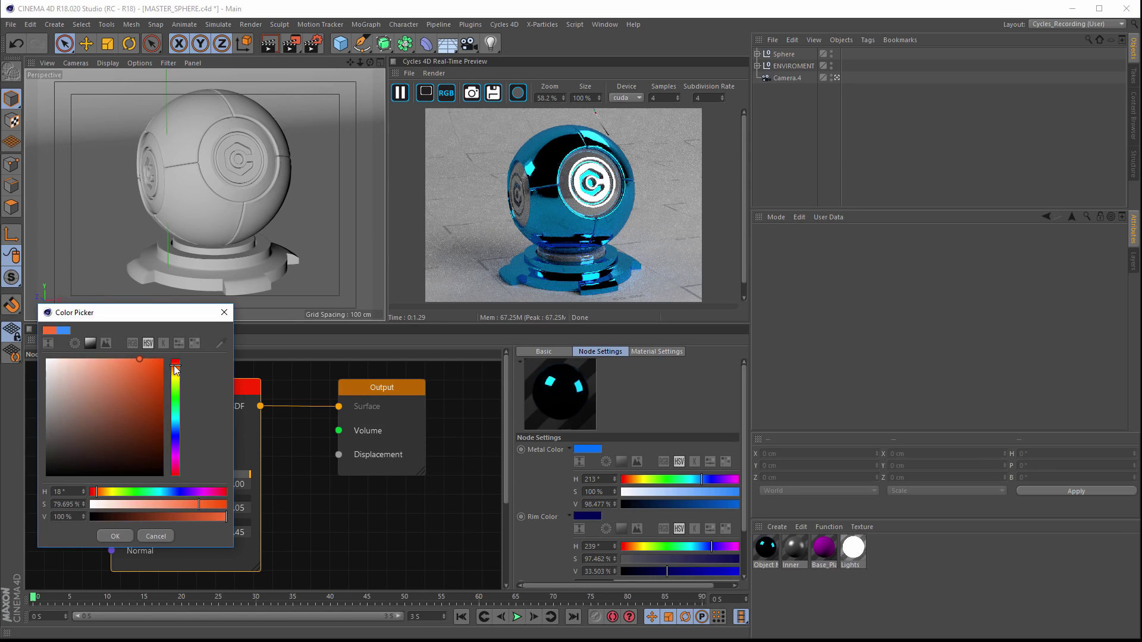
left_click(124, 536)
- Set the PBR Metal node's Rim Color to violet (hue 277°, saturation 100 %, value 100 %) and its Roughness to 0.59
left_click(133, 459)
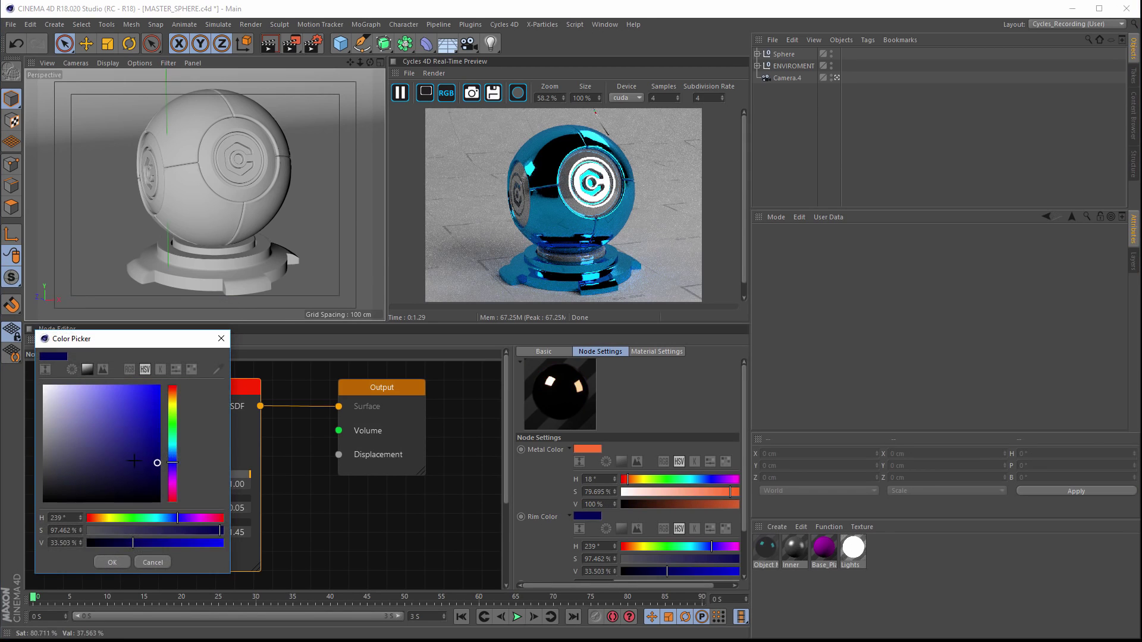
left_click(173, 475)
left_click_drag(158, 463, 160, 385)
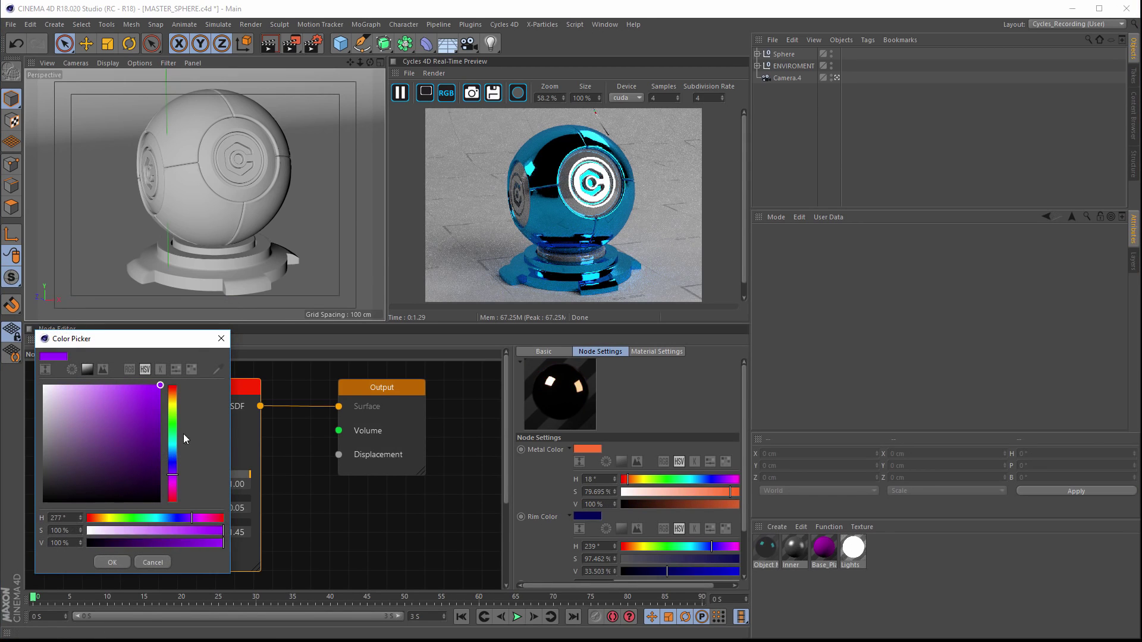
left_click(105, 558)
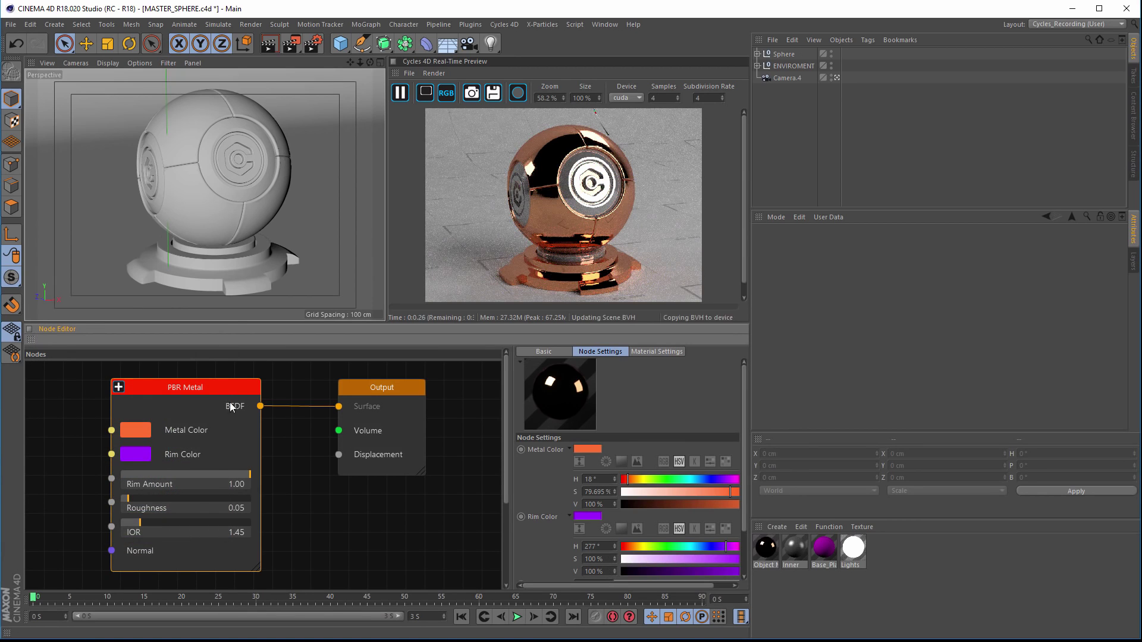
left_click_drag(135, 506, 199, 504)
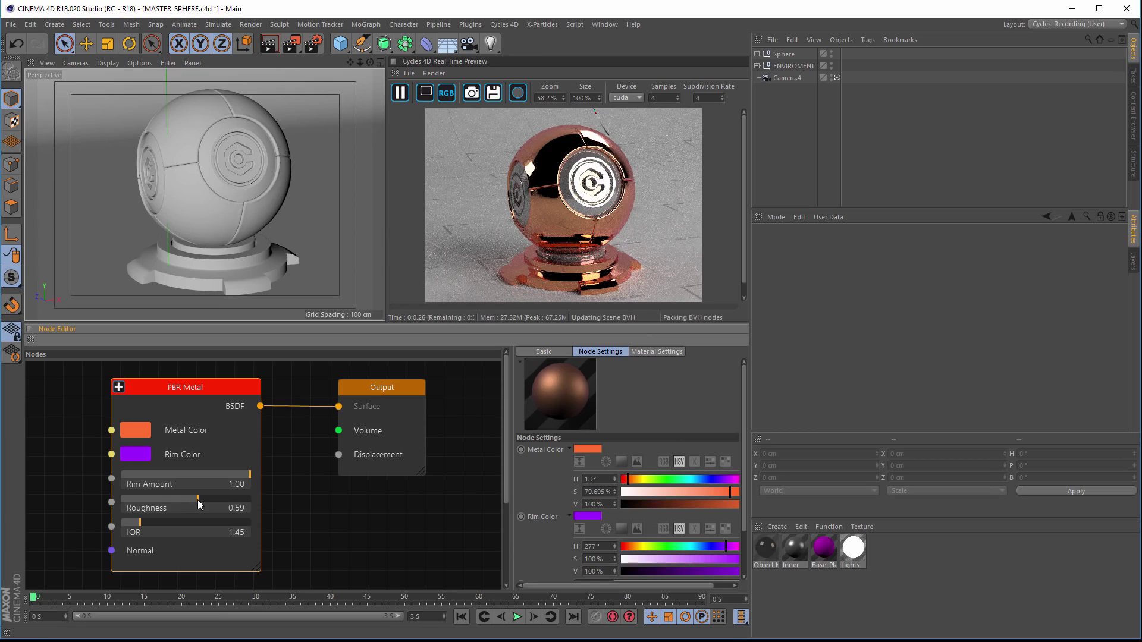
left_click_drag(276, 230, 318, 231, "alt")
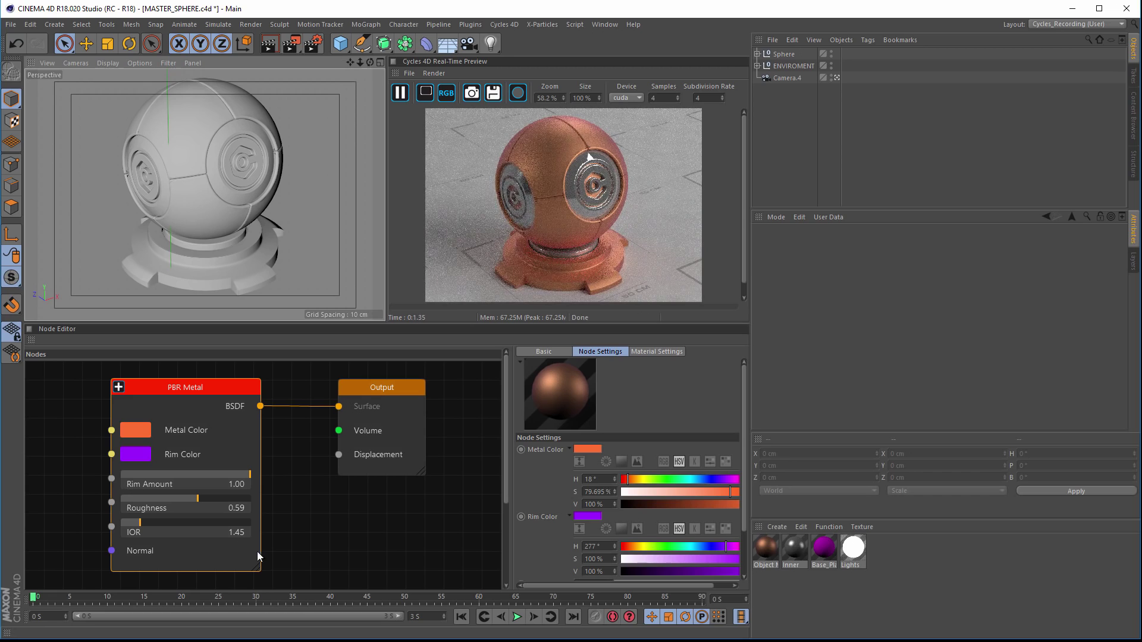
- Examine the node network inside the PBR Metal group and its nested Fresnal group, then return to the top level
left_click(121, 389)
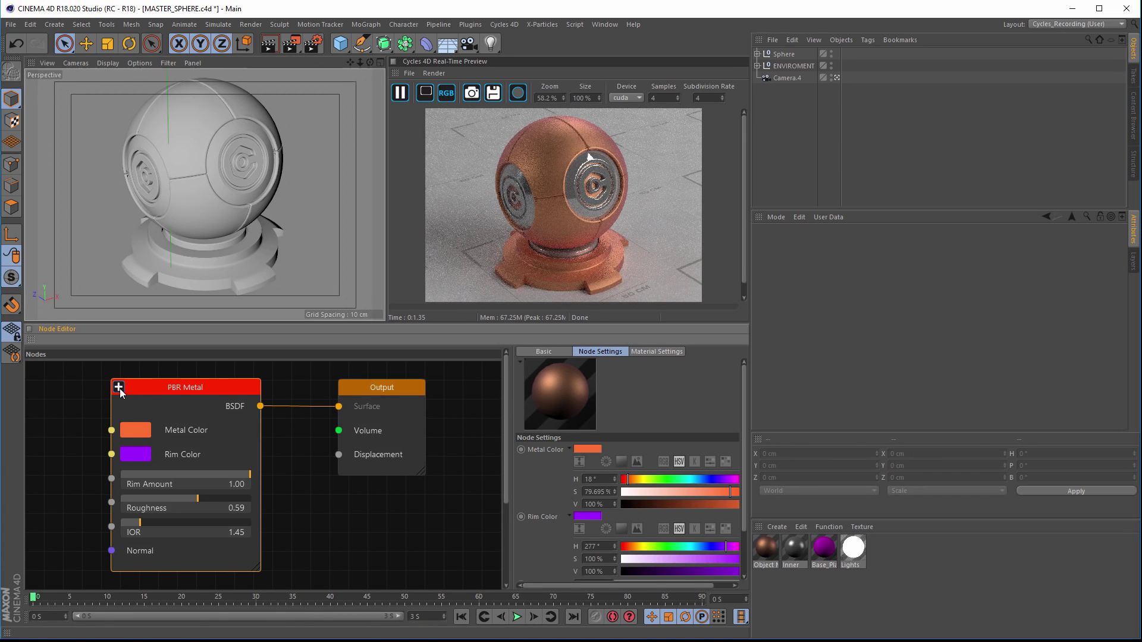
left_click(118, 388)
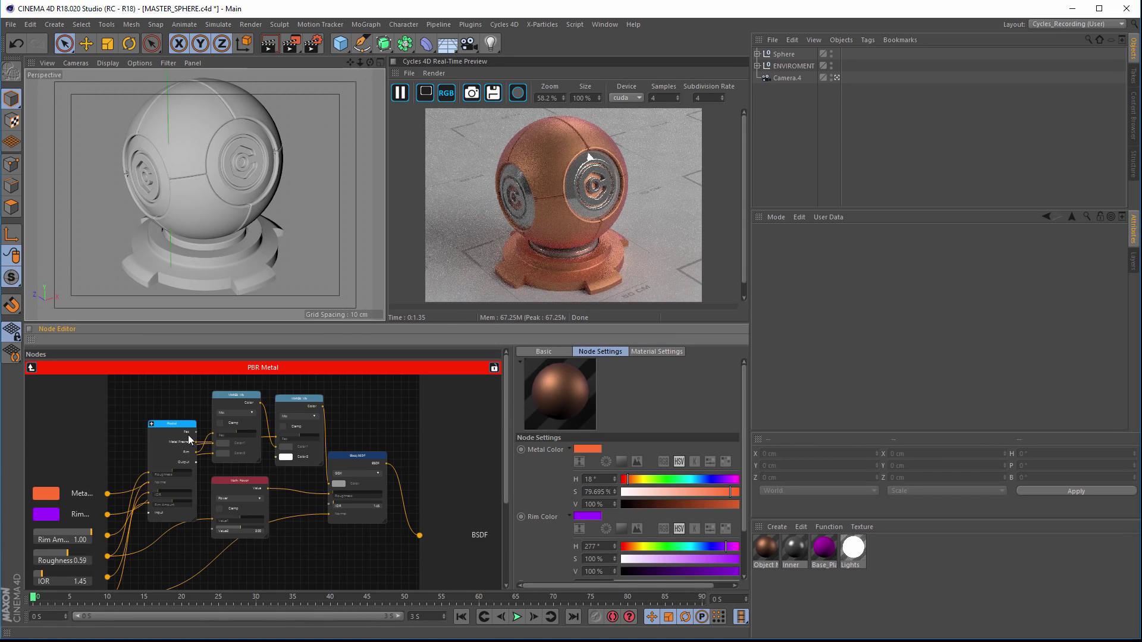
left_click_drag(361, 467, 370, 463)
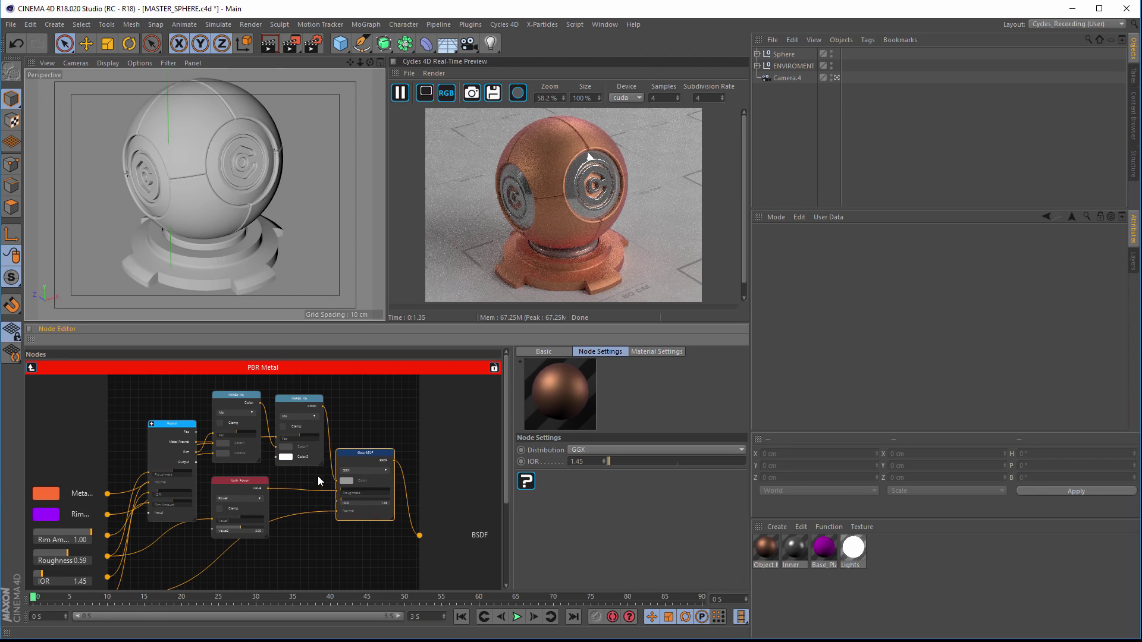
left_click(151, 423)
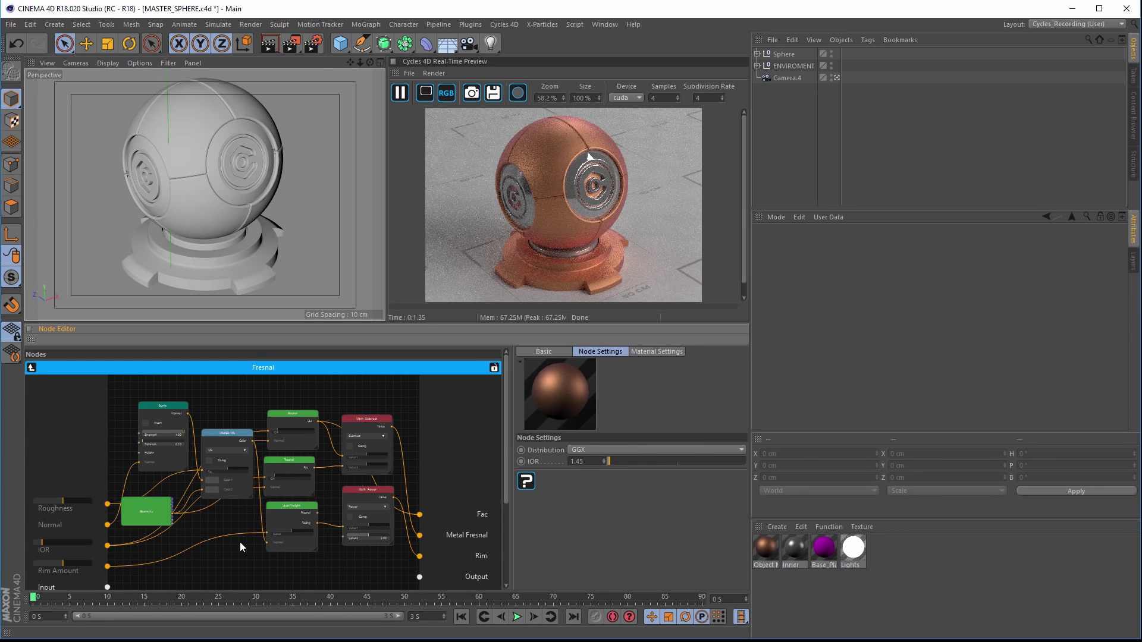
left_click(32, 368)
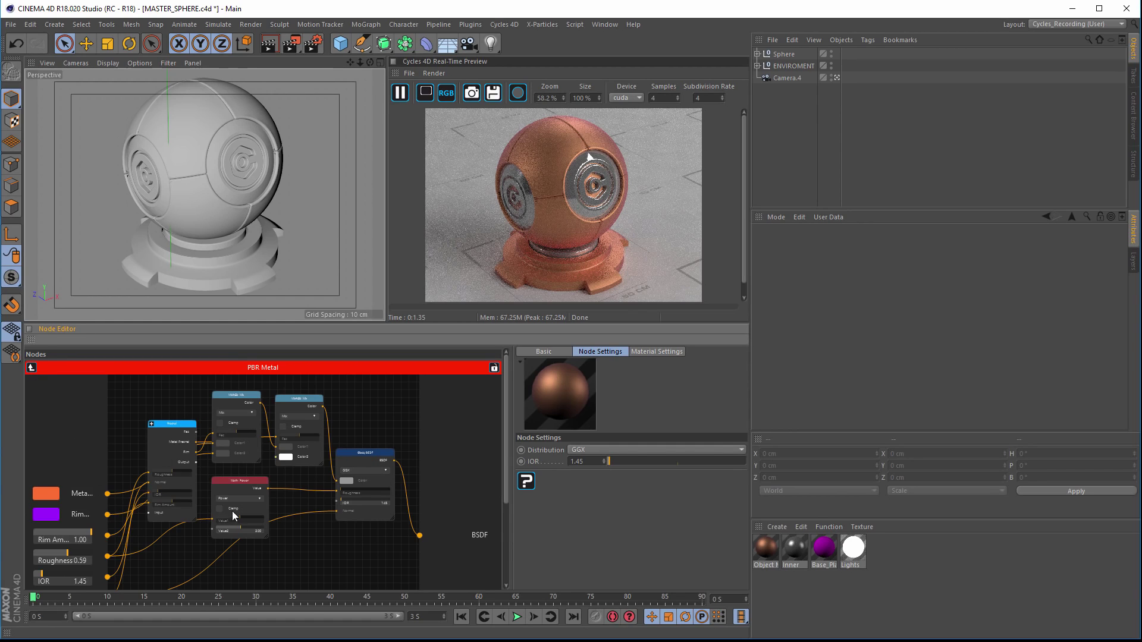
left_click(33, 368)
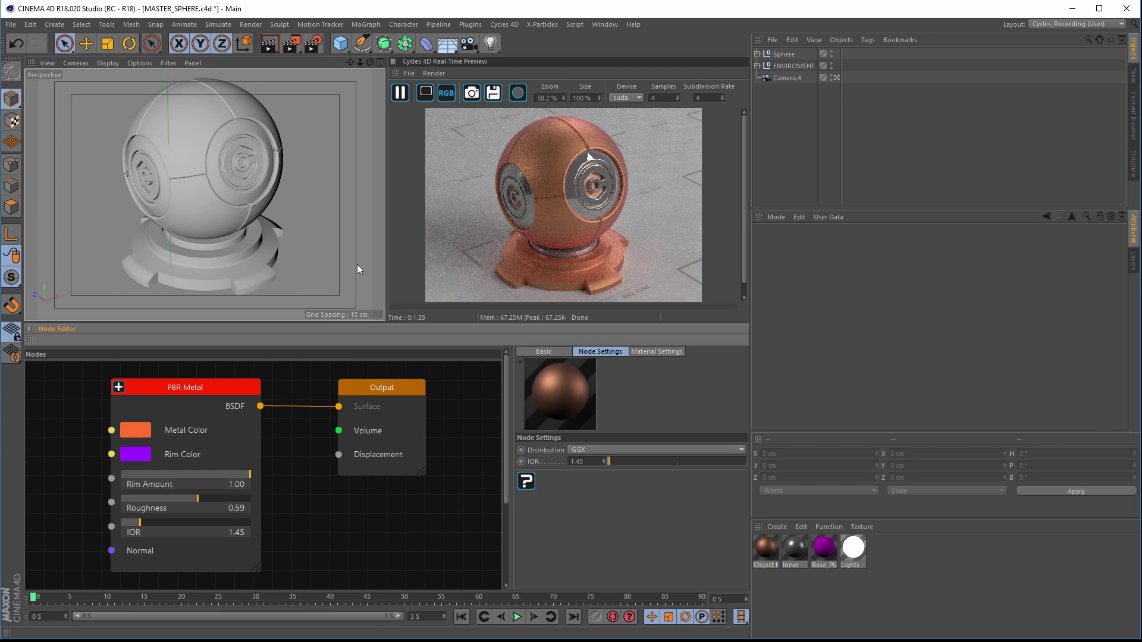
left_click_drag(302, 232, 299, 238, "alt")
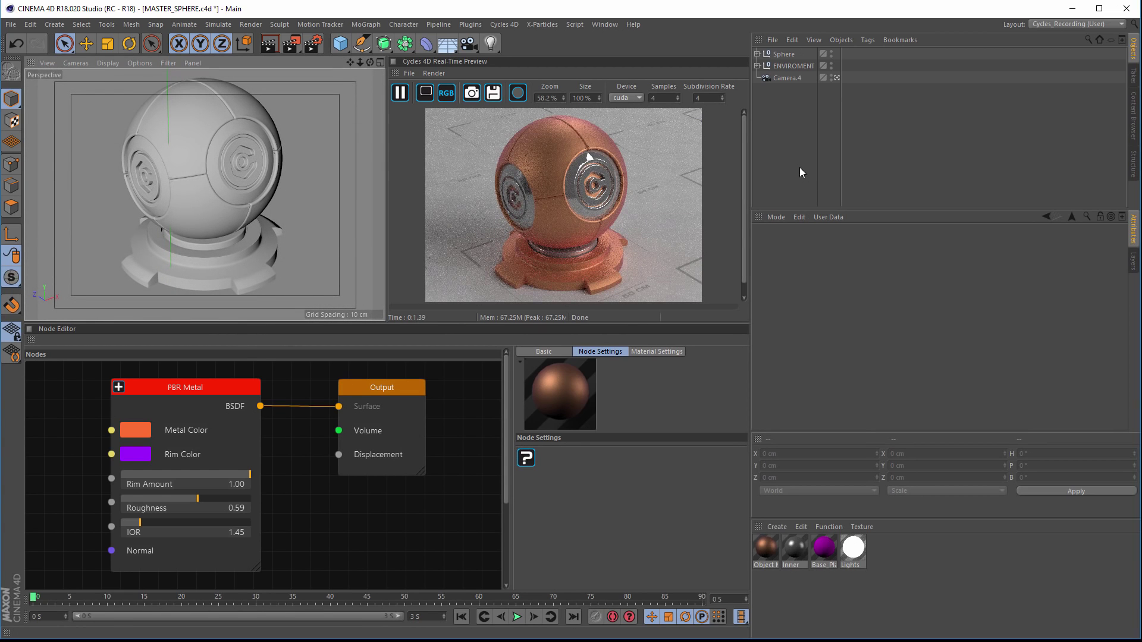
- Switch to the open puck.c4d scene and inspect the Puck on Toadstool mesh by selecting it, leaving nothing selected
left_click(602, 24)
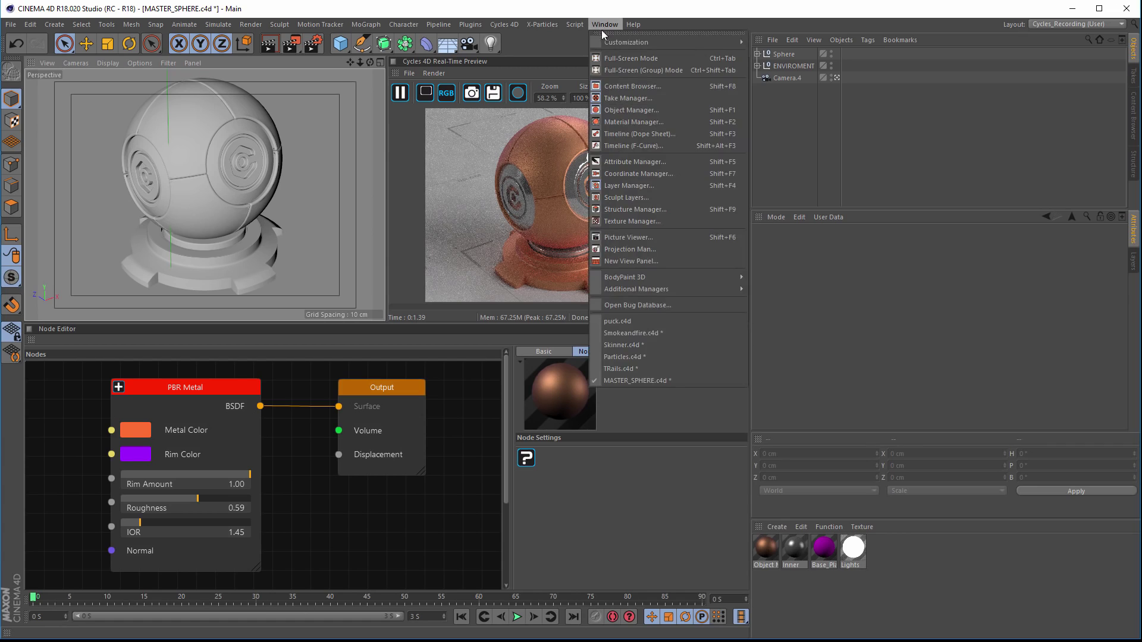
left_click(641, 322)
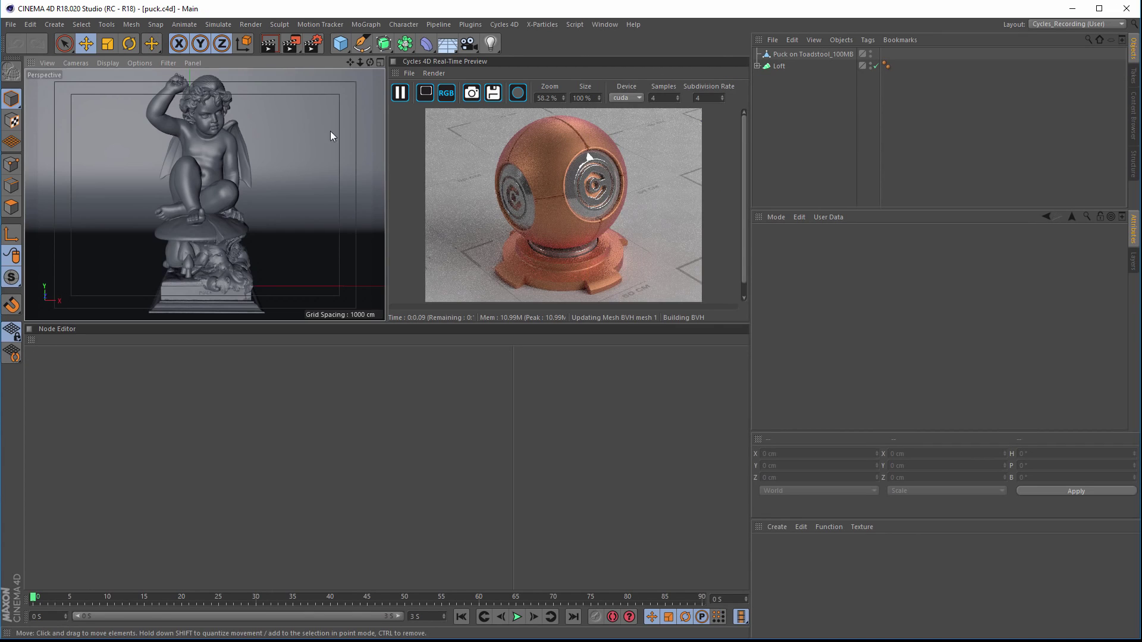
left_click(798, 54)
left_click(813, 118)
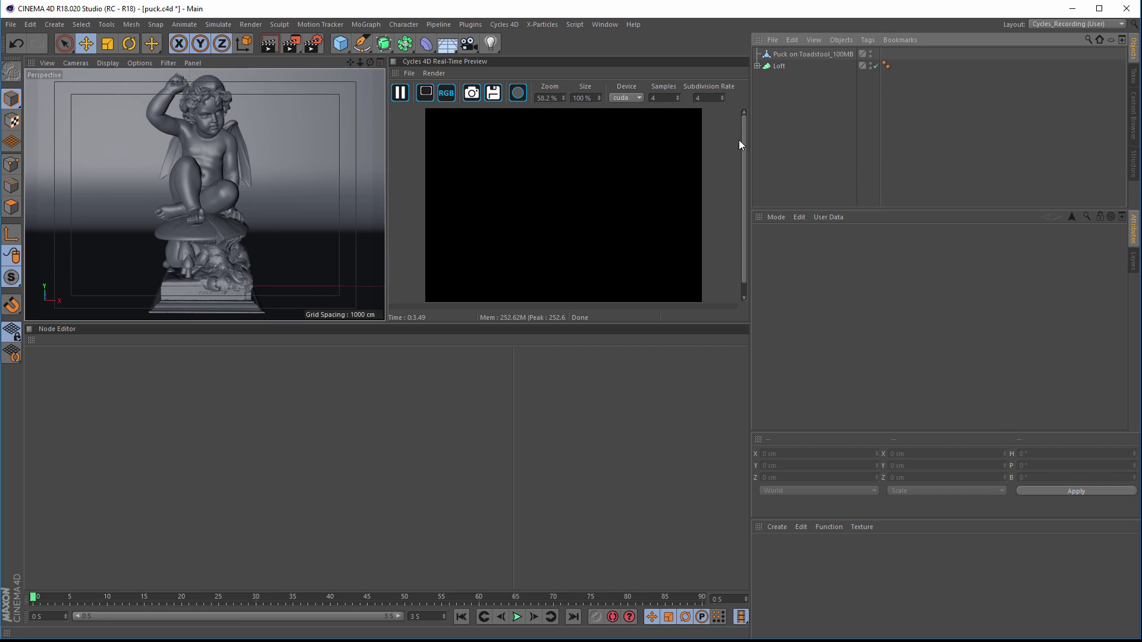
left_click(782, 67)
left_click(801, 54)
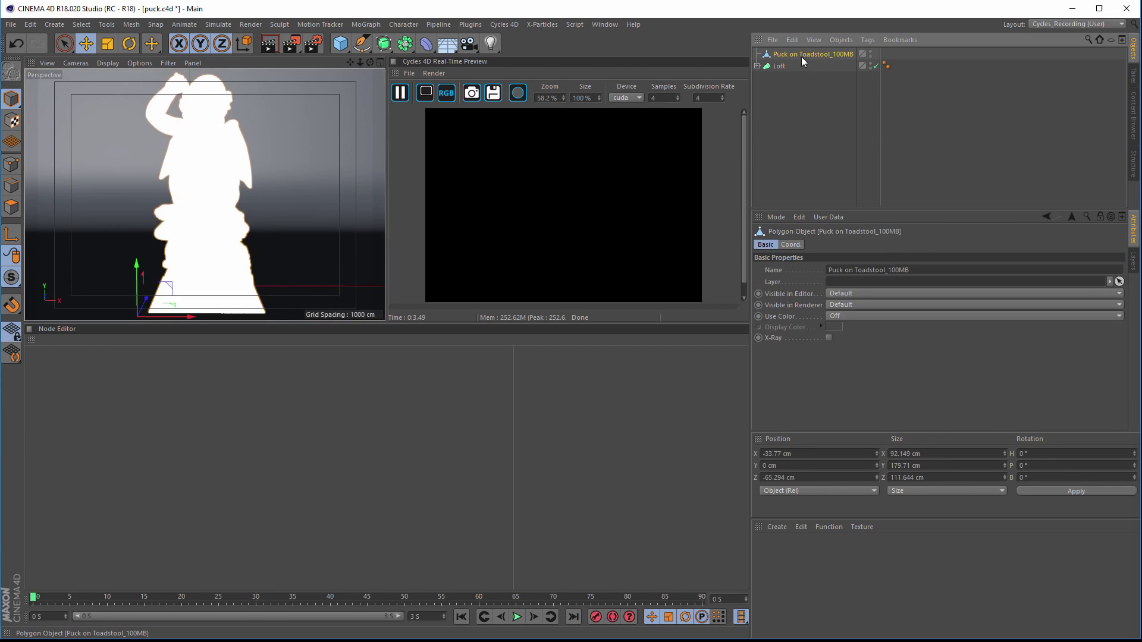
left_click(798, 124)
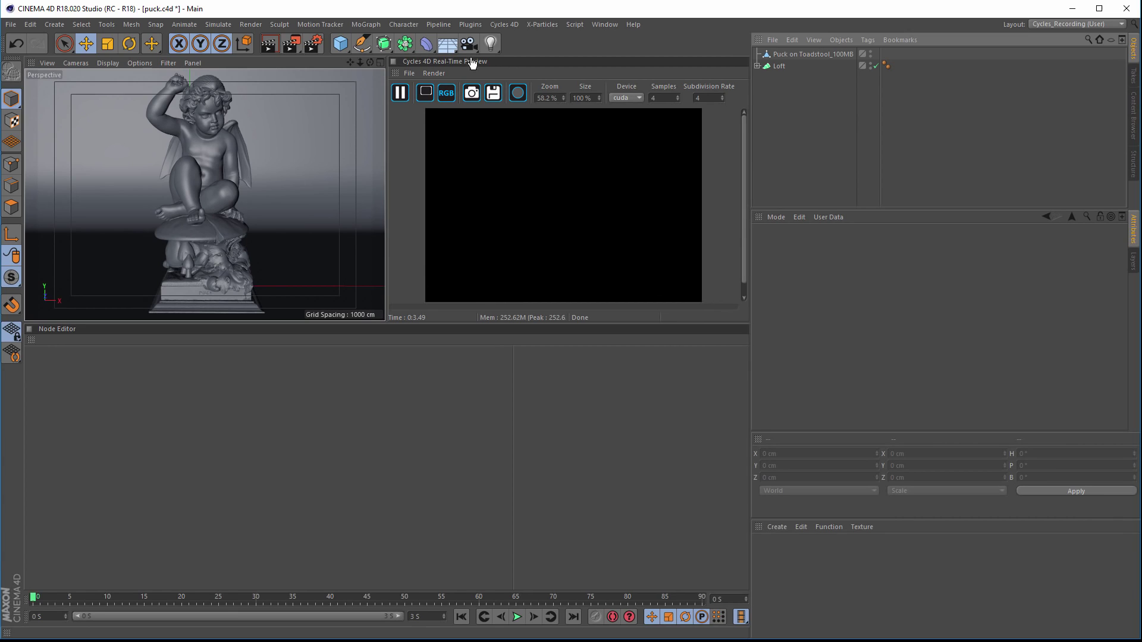
- Add a Cycles 4D light and move it beside the statue to about X -50 cm, Y 31 cm
left_click(503, 25)
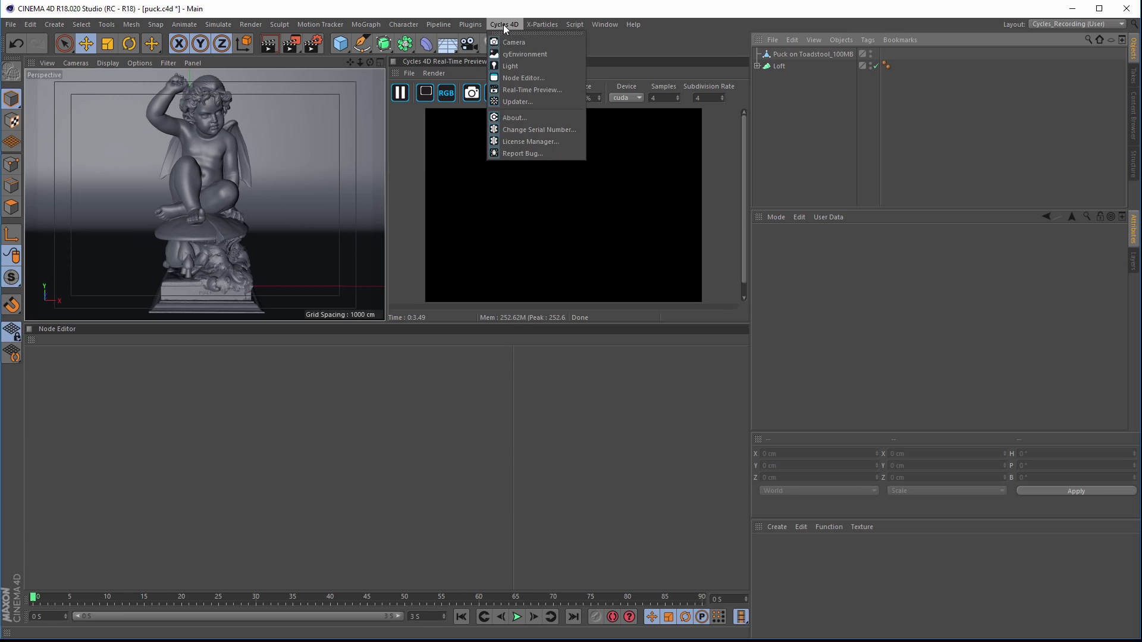
left_click(518, 66)
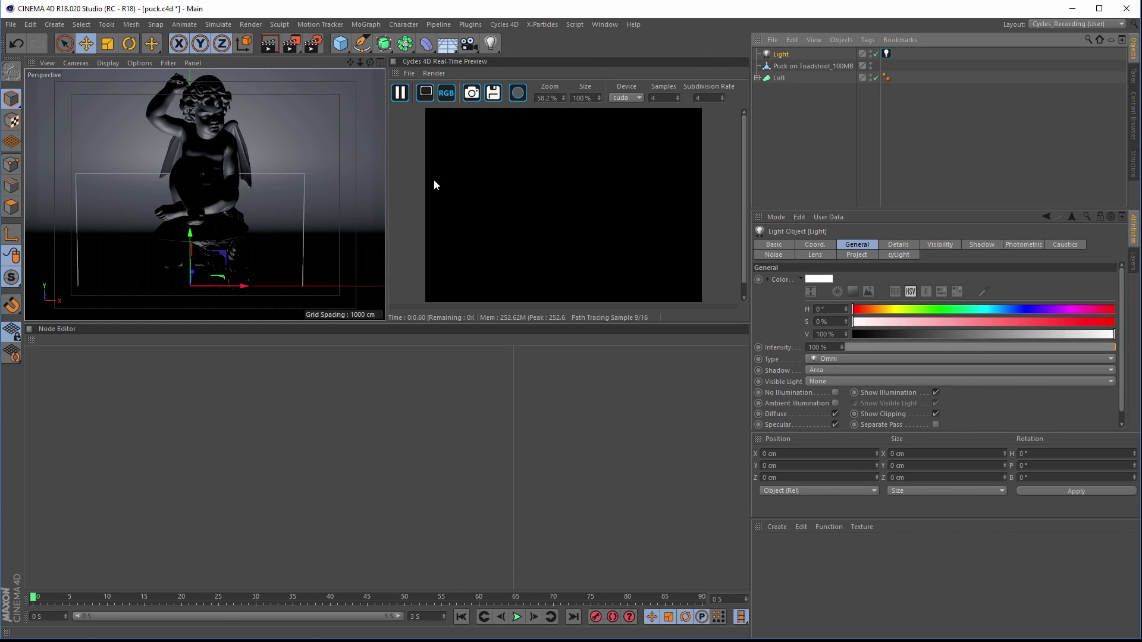
left_click(886, 53)
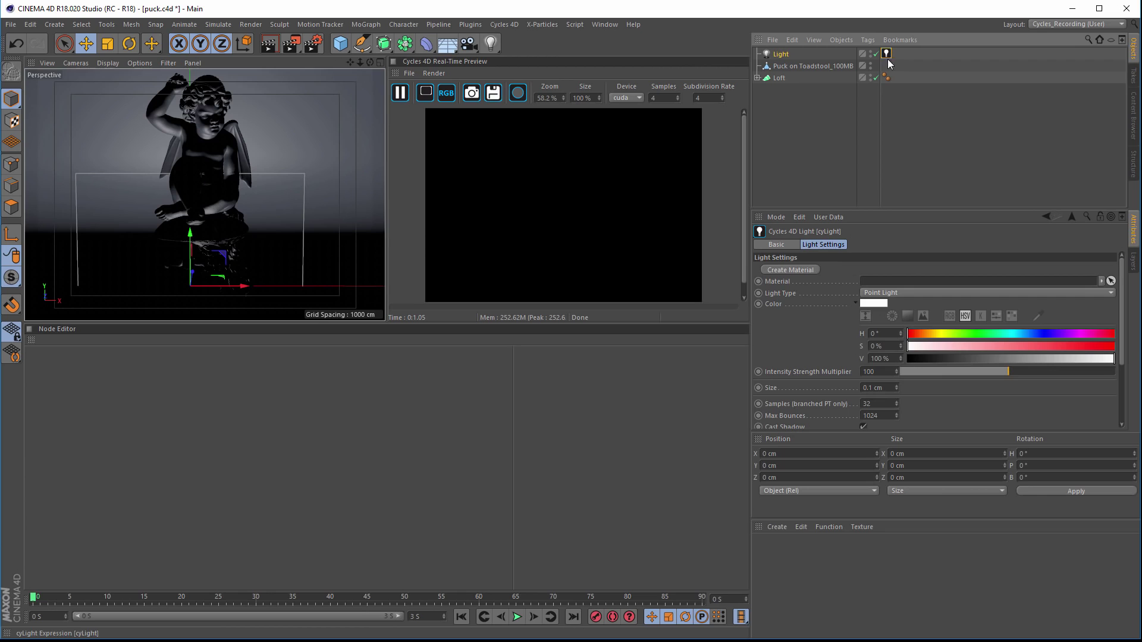
left_click_drag(244, 288, 187, 291)
left_click_drag(137, 239, 120, 203)
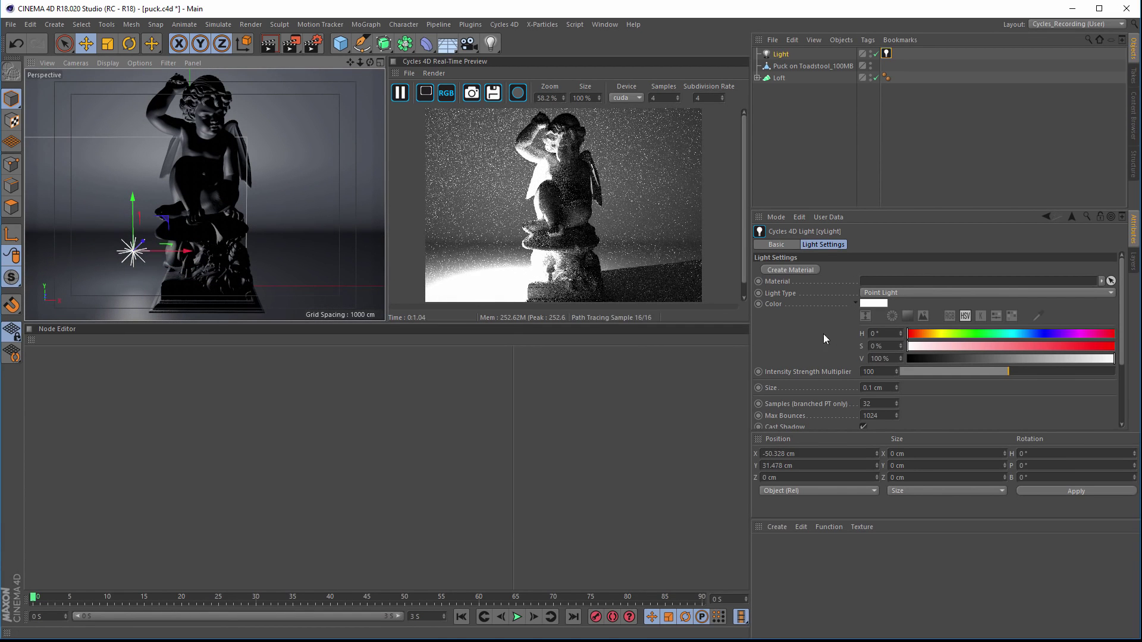
- Change the new light's type to Area Light and look over the remaining light types
left_click(894, 292)
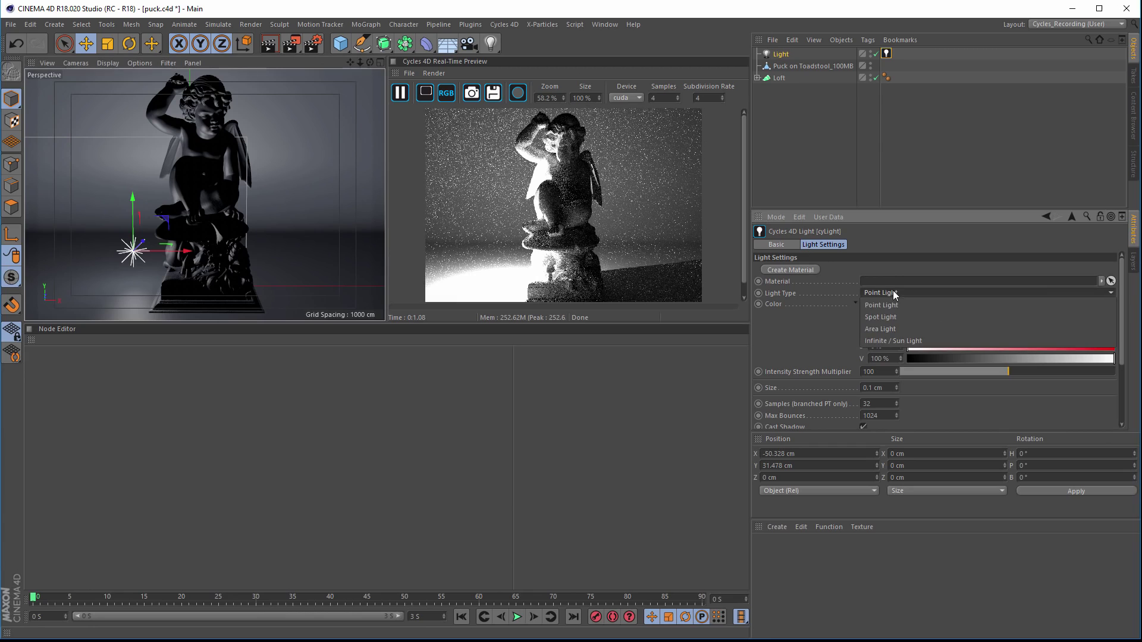
left_click(899, 327)
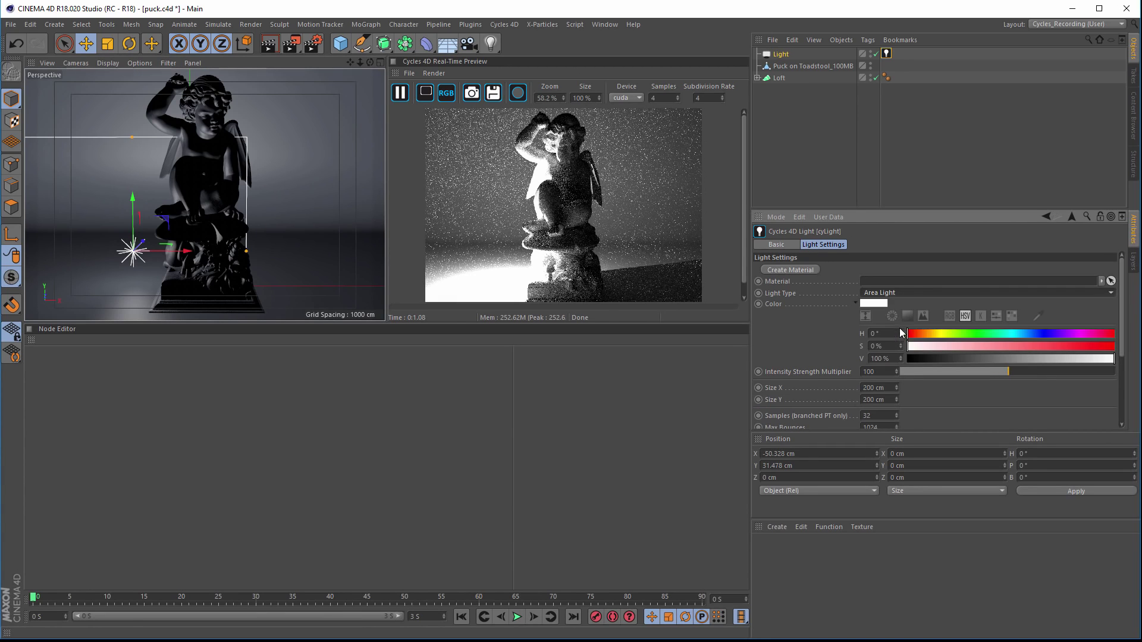
left_click(903, 291)
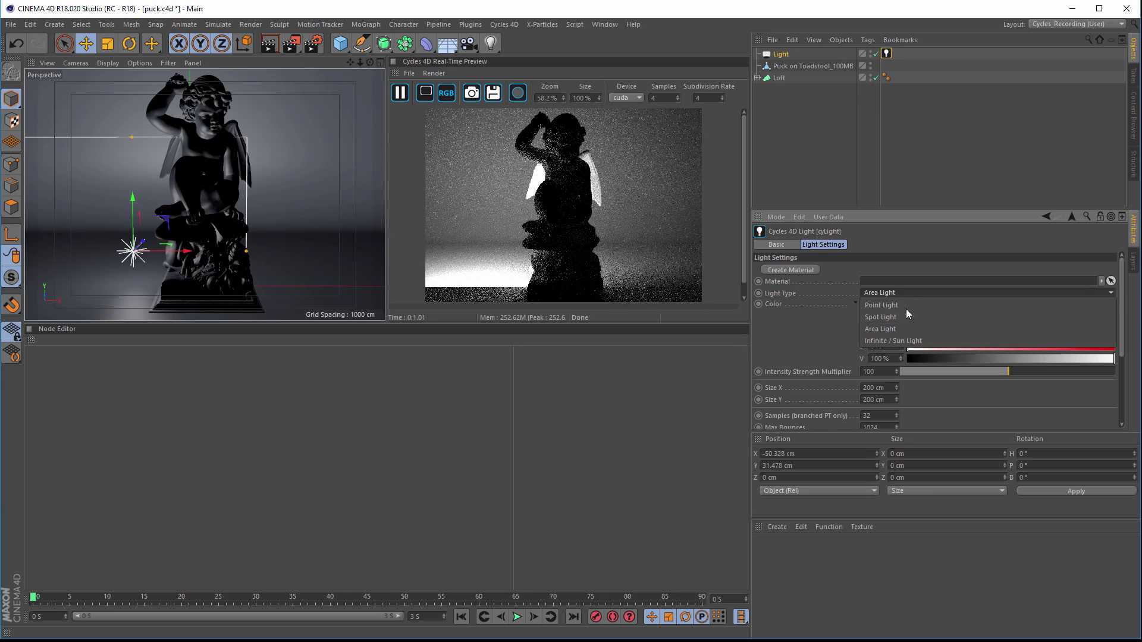
- Delete the Cycles 4D area light from the scene
left_click(805, 339)
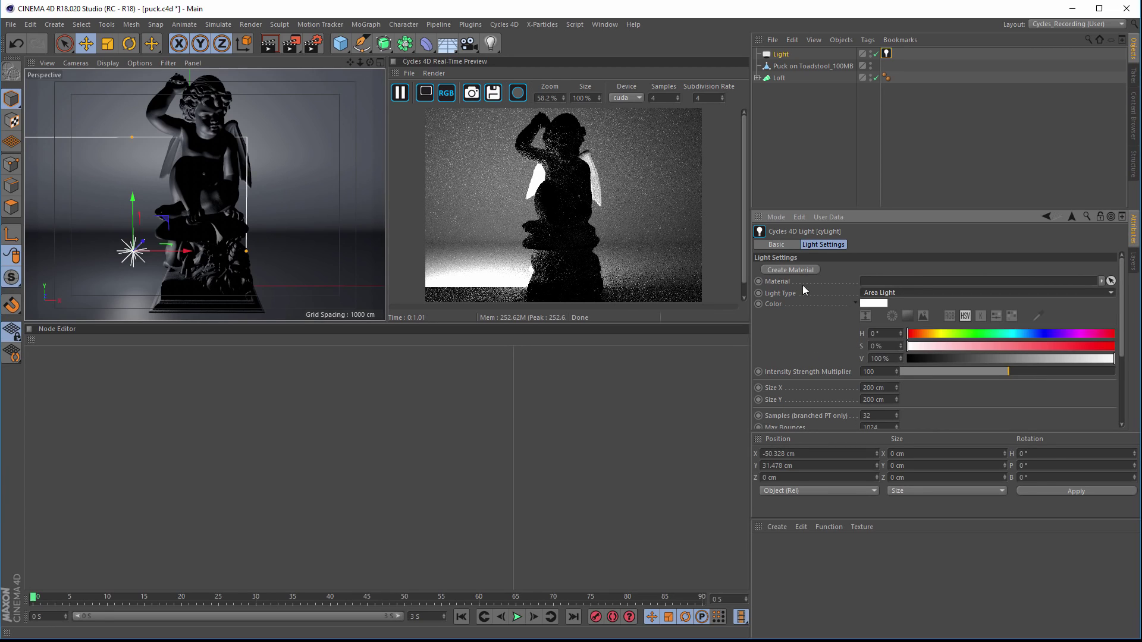
left_click(781, 55)
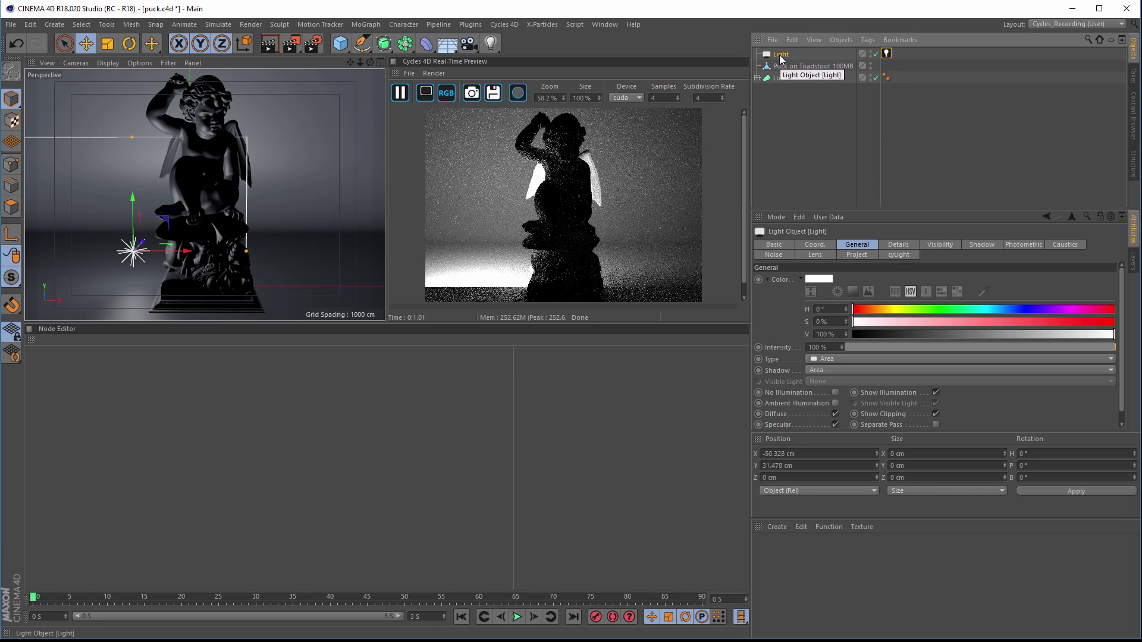
key("Delete")
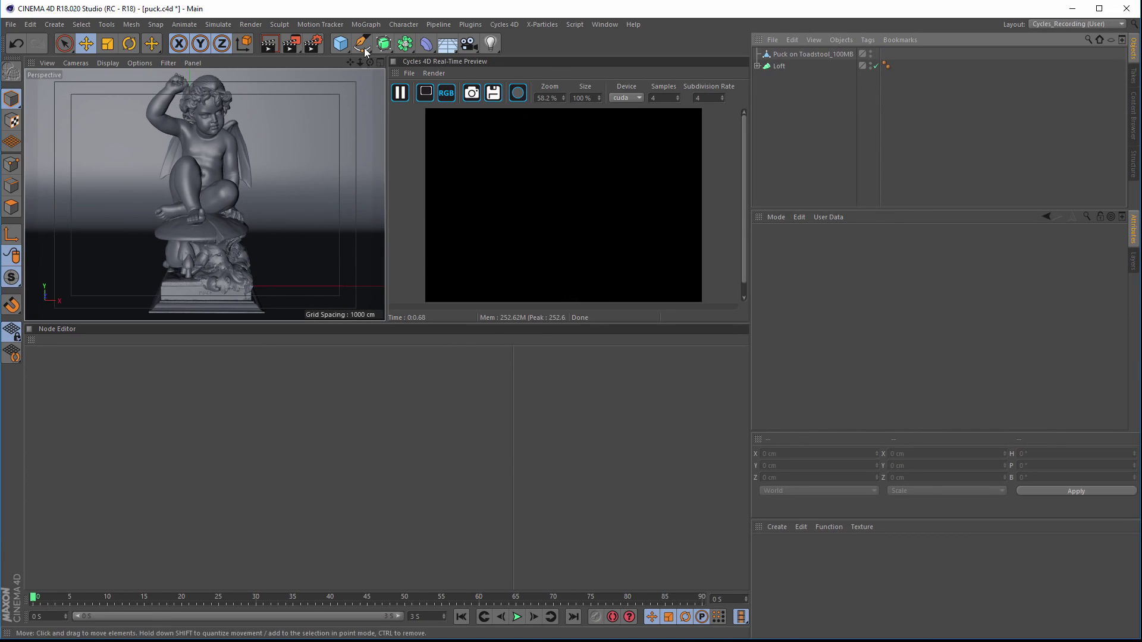
- Add a plane object with 1 width segment and 1 height segment
left_click_drag(343, 48, 446, 82)
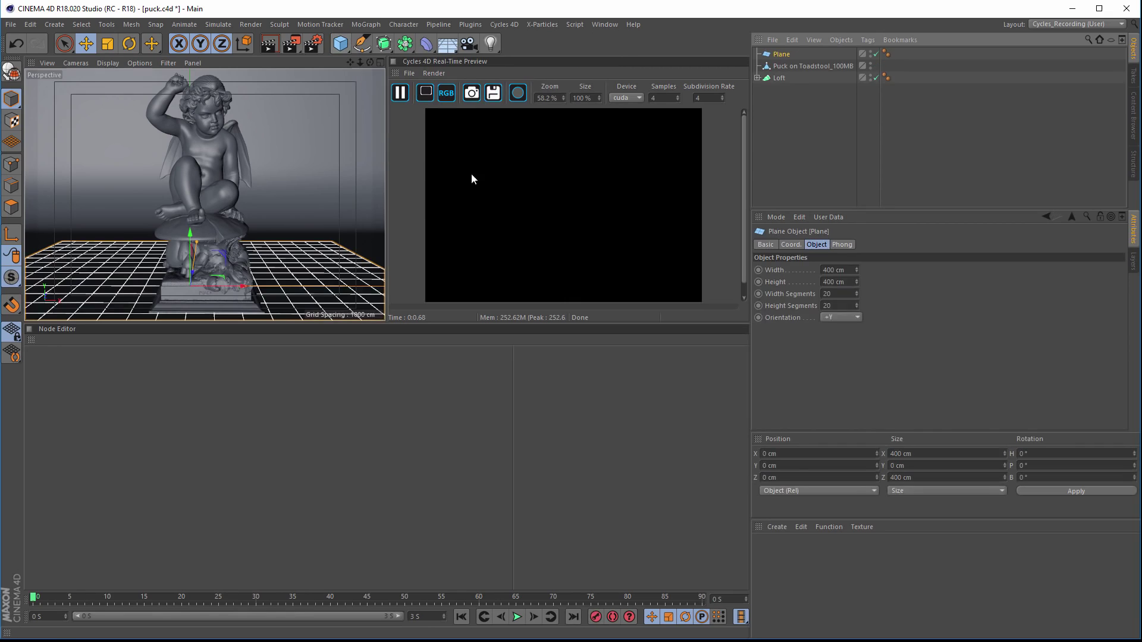
left_click(839, 296)
type("1")
key("Tab")
type("1")
key("Return")
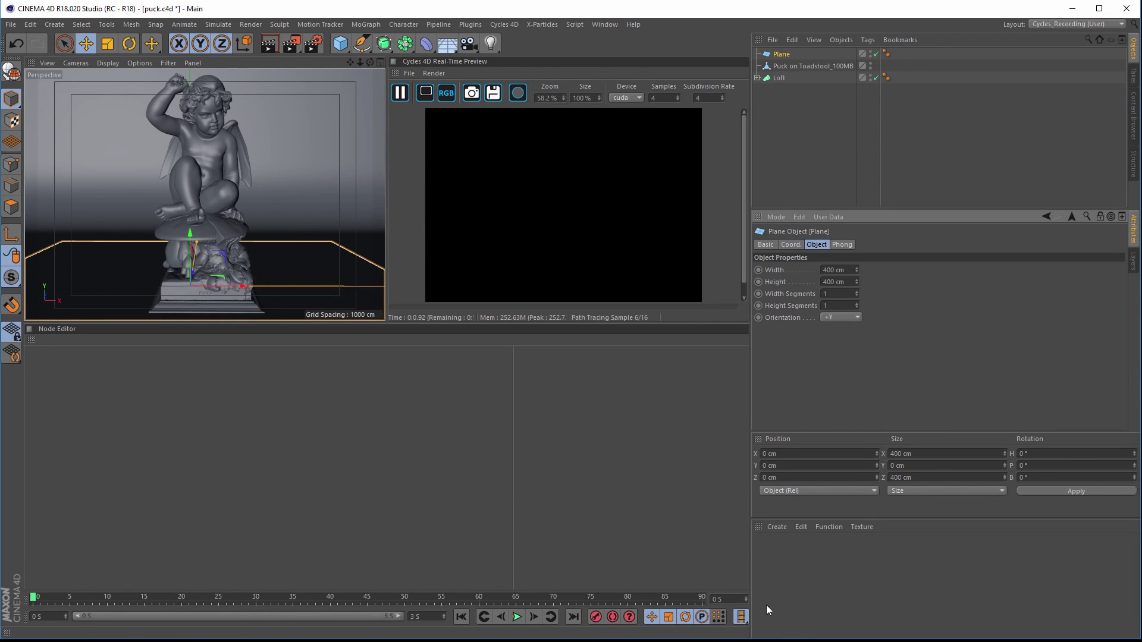
- Create a Cycles 4D Object Material and delete the Diffuse BSDF node from its network
left_click(777, 527)
mouse_move(797, 569)
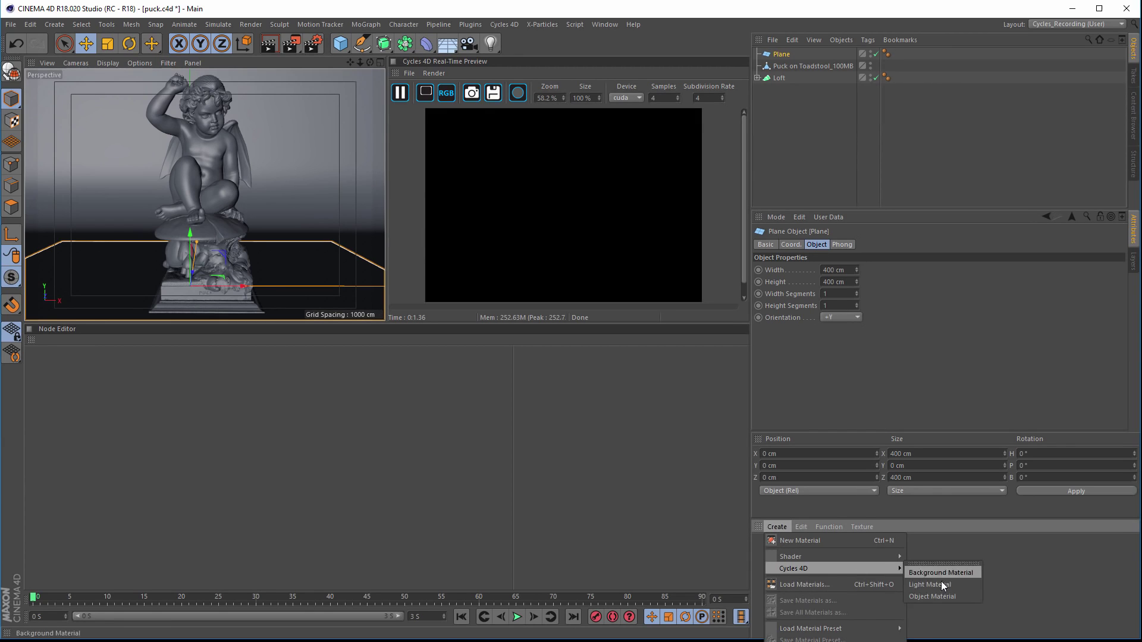
left_click(938, 595)
left_click(769, 550)
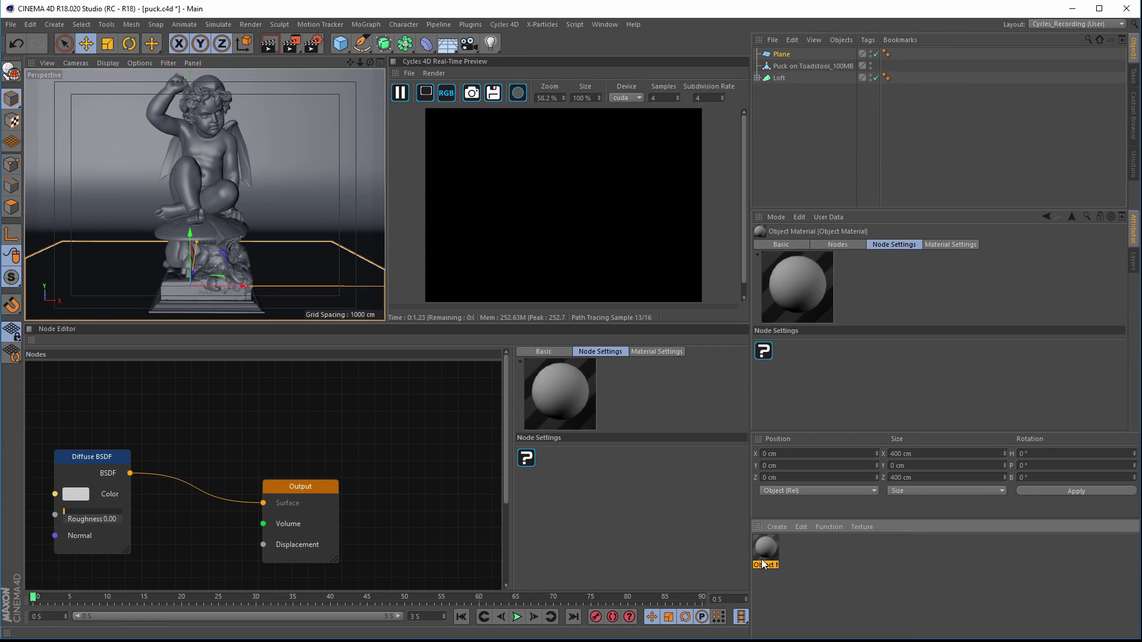
left_click(224, 450)
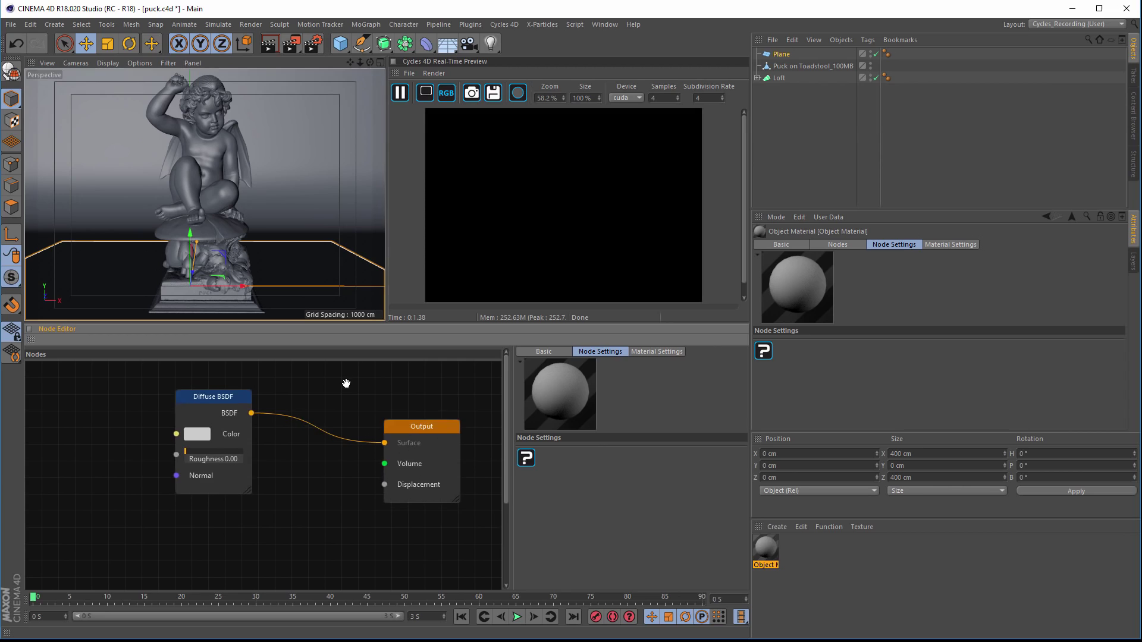
left_click(216, 374)
right_click(217, 374)
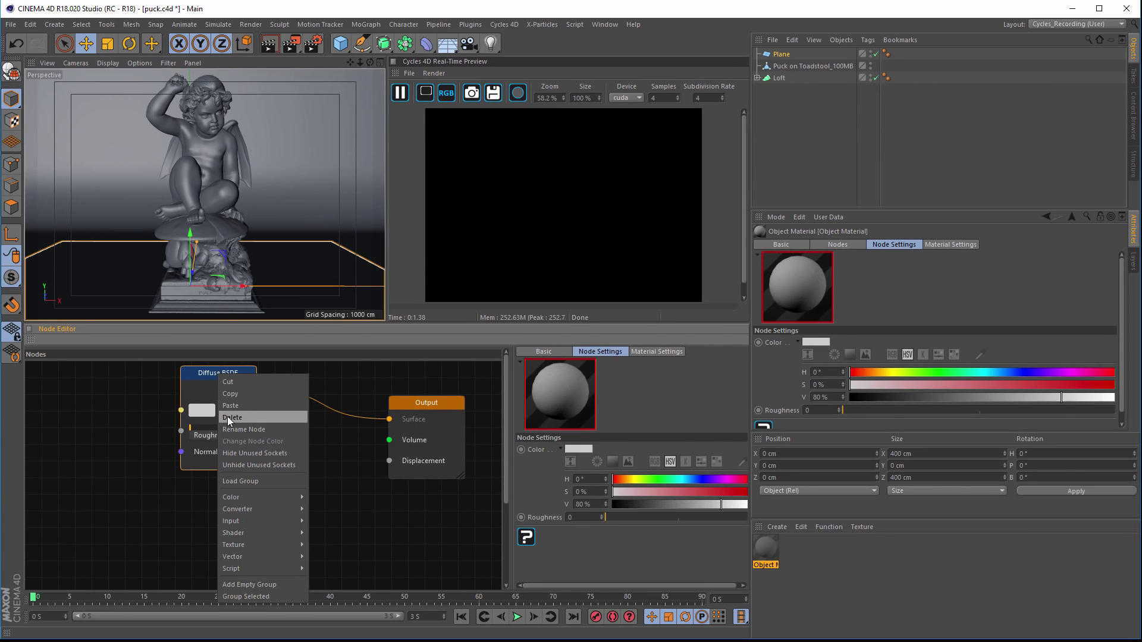
left_click(227, 417)
- Add an Emission shader connected to the Output node's Surface and apply the material to the plane
right_click(115, 391)
mouse_move(146, 537)
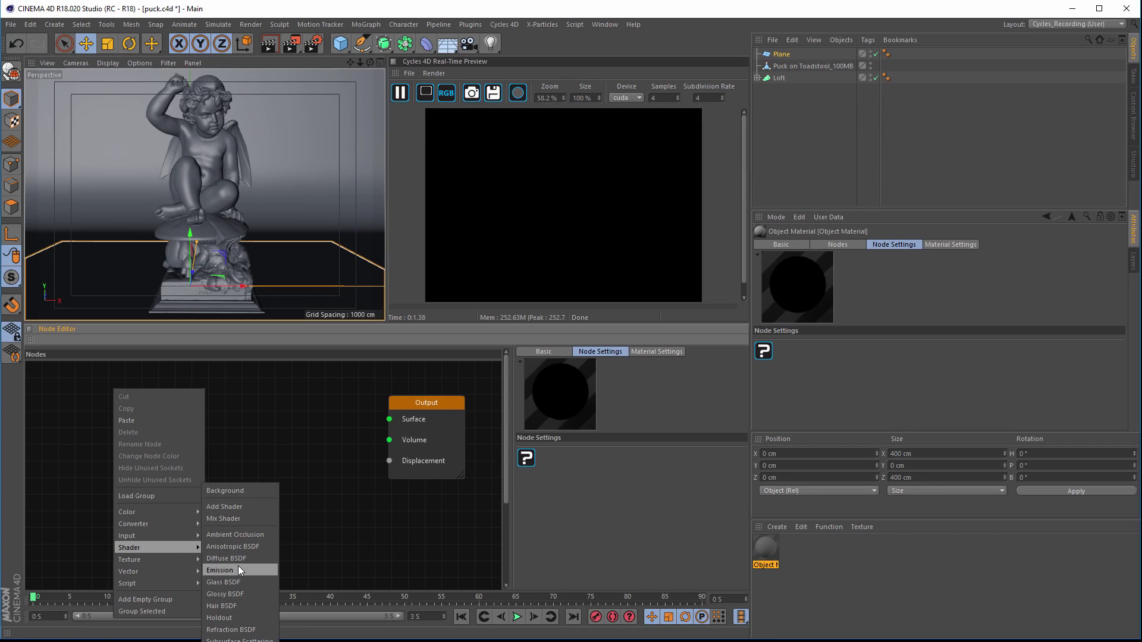
left_click(238, 570)
left_click_drag(151, 400, 291, 407)
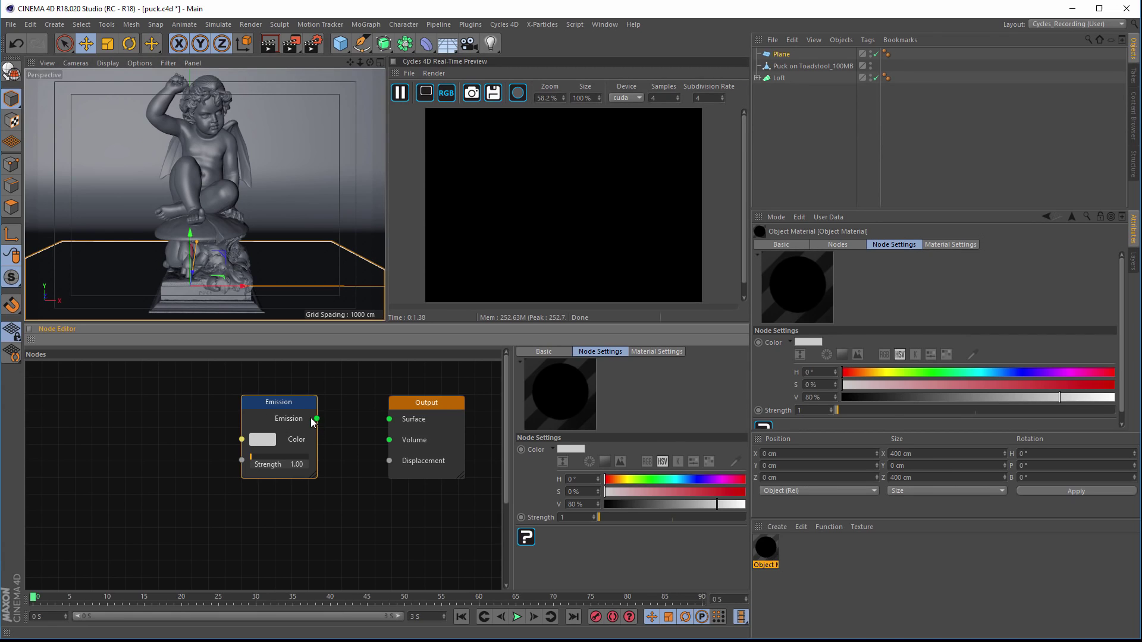
left_click_drag(319, 422, 389, 420)
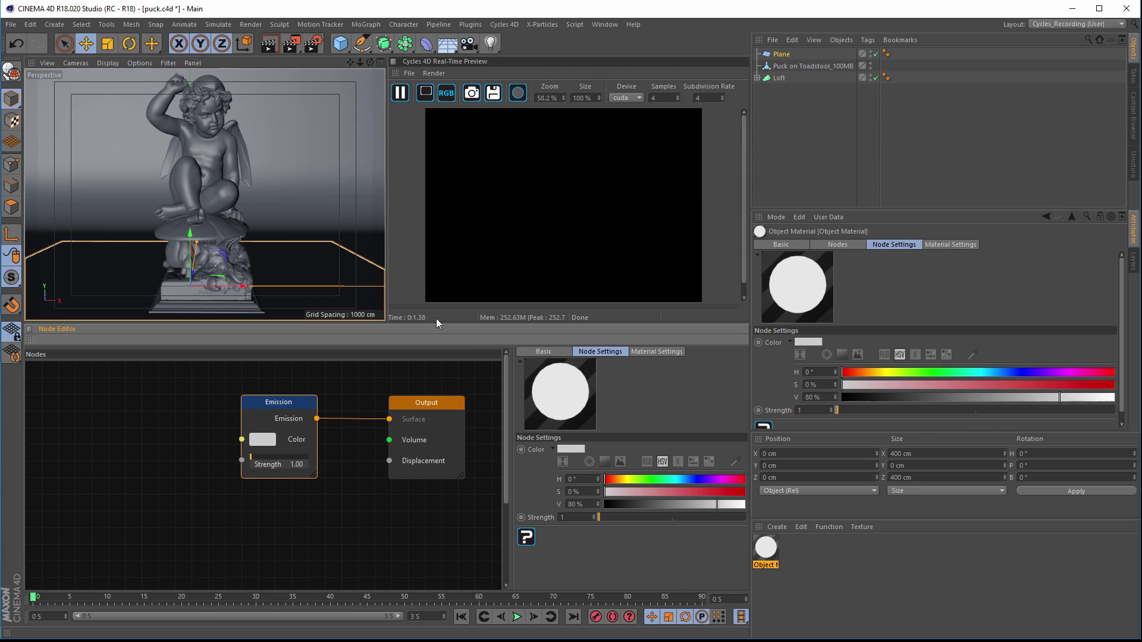
left_click_drag(757, 546, 816, 131)
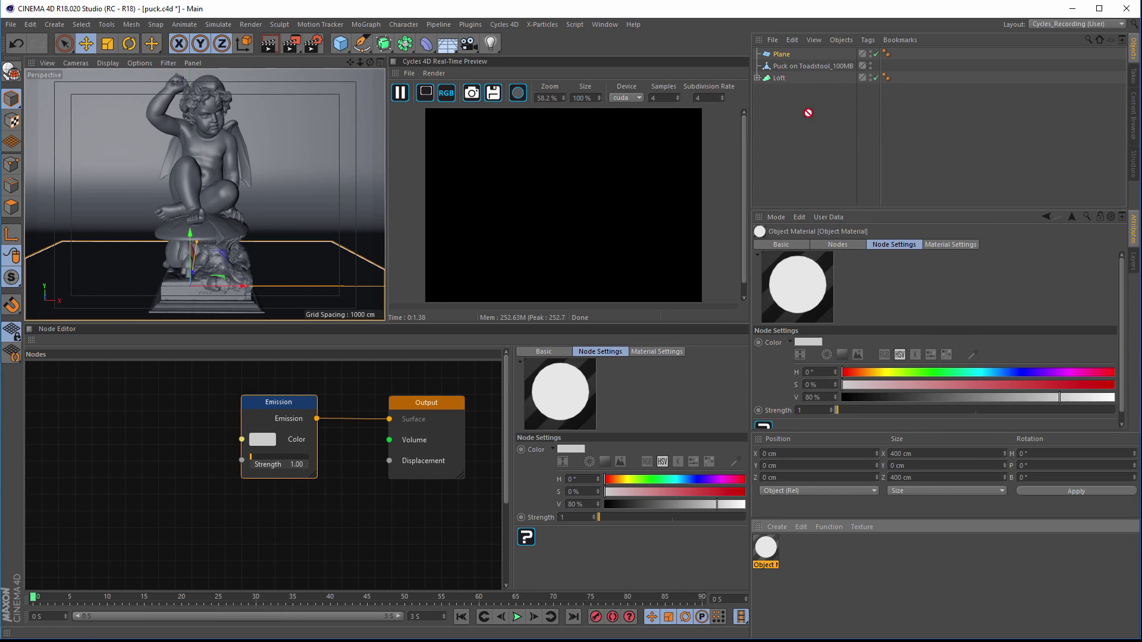
left_click_drag(783, 56, 783, 55)
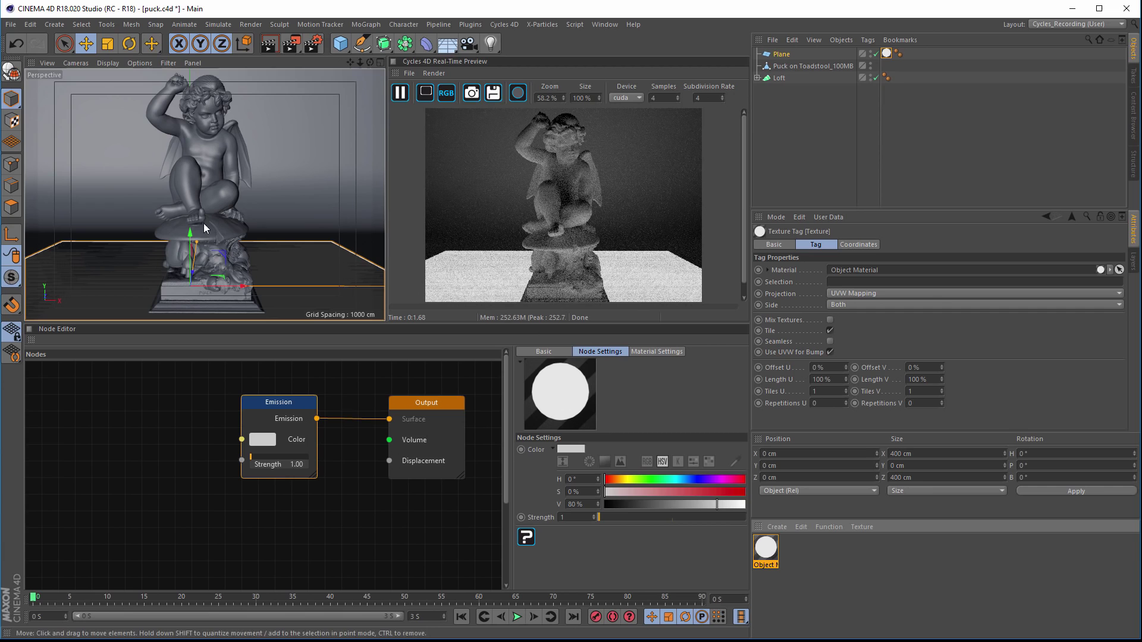
- Raise the emissive plane above the statue to about Y 326 cm and resize it to about 827 by 204 cm
left_click_drag(190, 231, 192, 77)
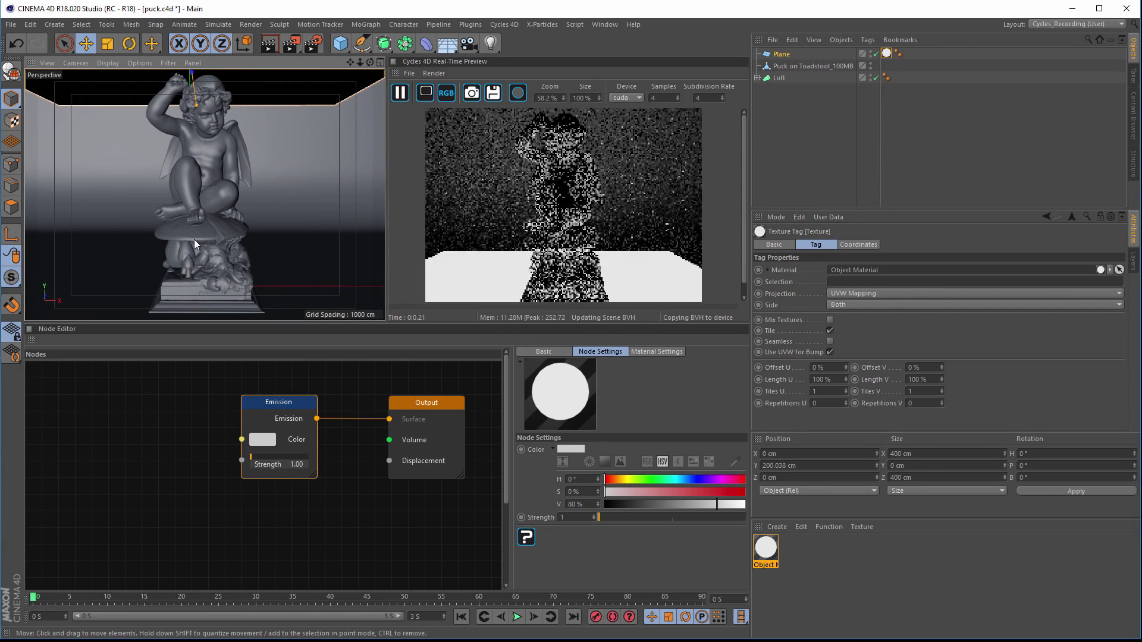
left_click(380, 62)
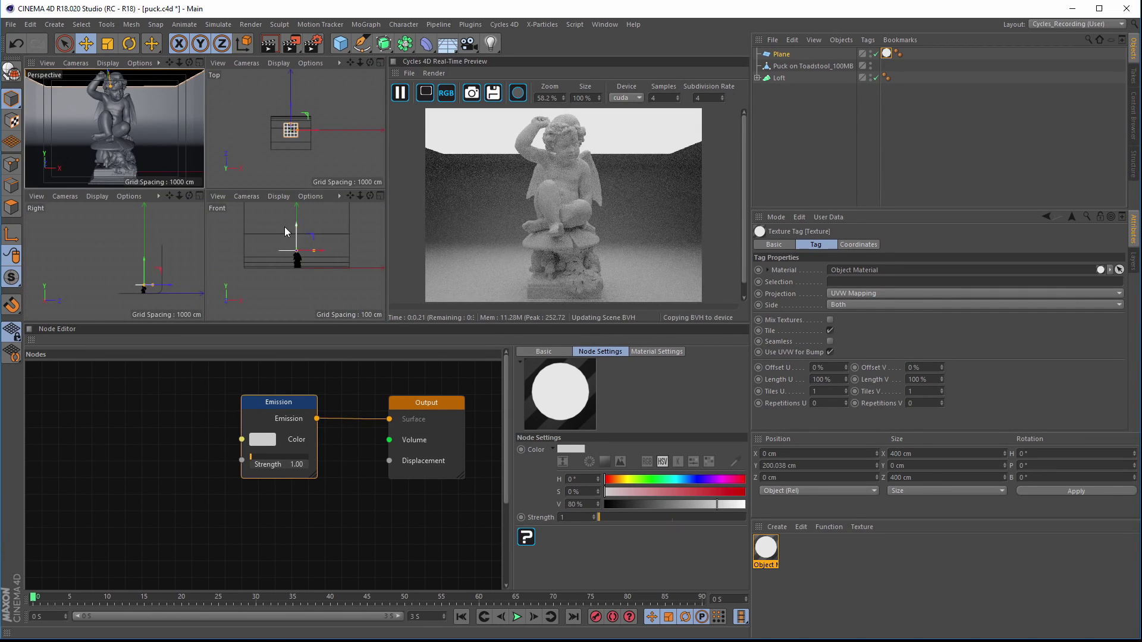
left_click_drag(296, 226, 295, 213)
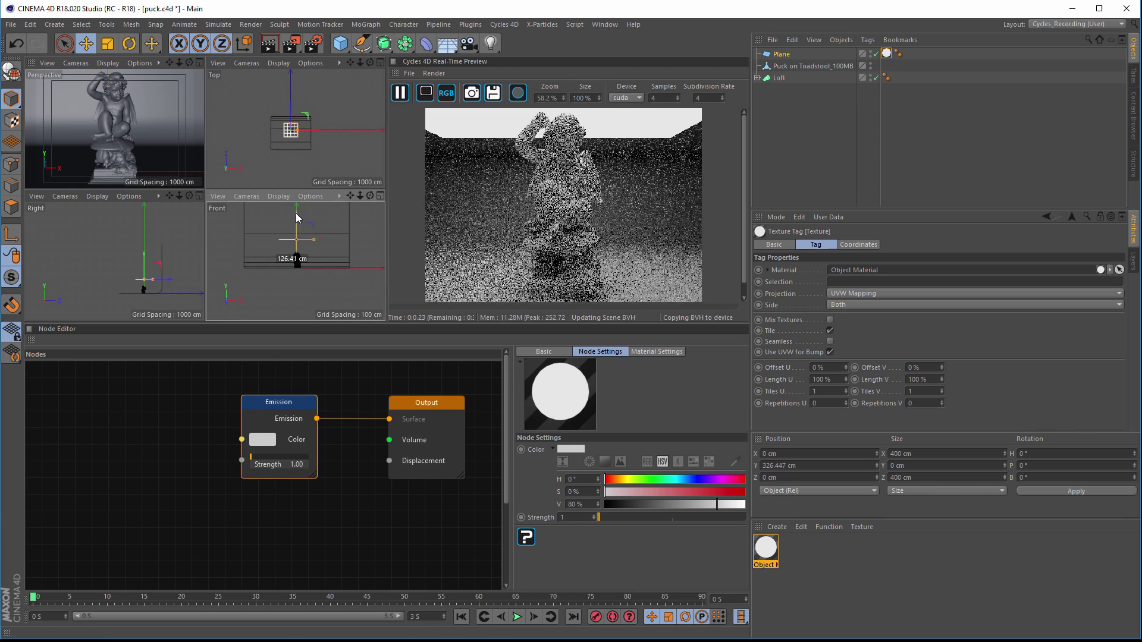
left_click(293, 131)
left_click_drag(293, 131, 304, 131)
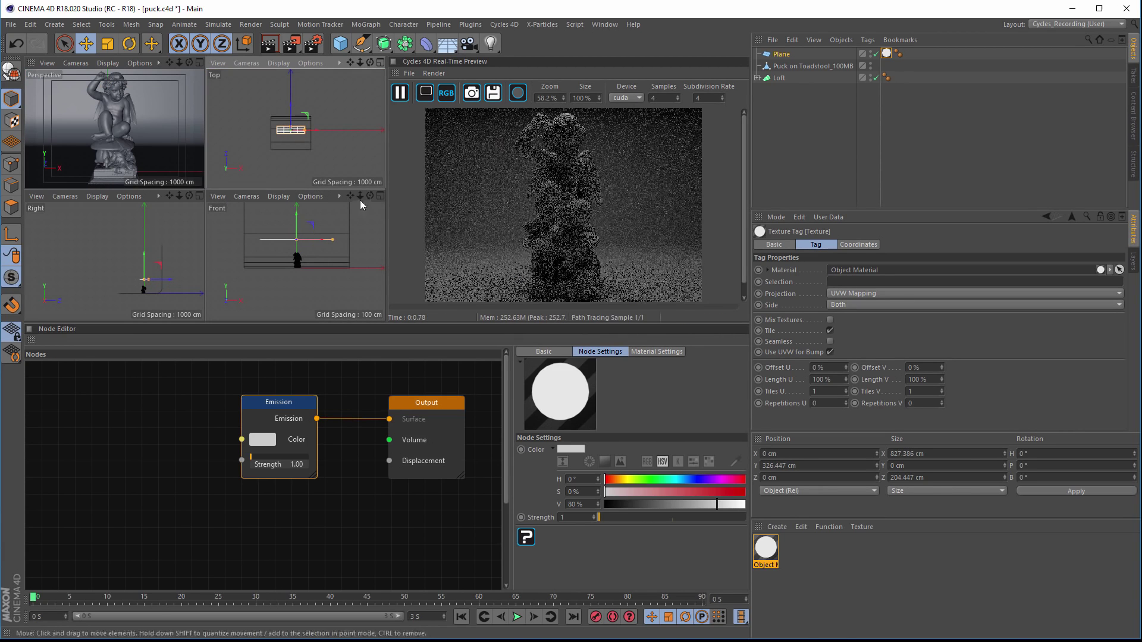
- Duplicate the emissive plane and stand a copy about 228 cm tall beside the statue, near X -691 cm with about 90.7° bank
left_click_drag(785, 54, 785, 61, "ctrl")
left_click_drag(333, 239, 236, 279)
key("r")
key("e")
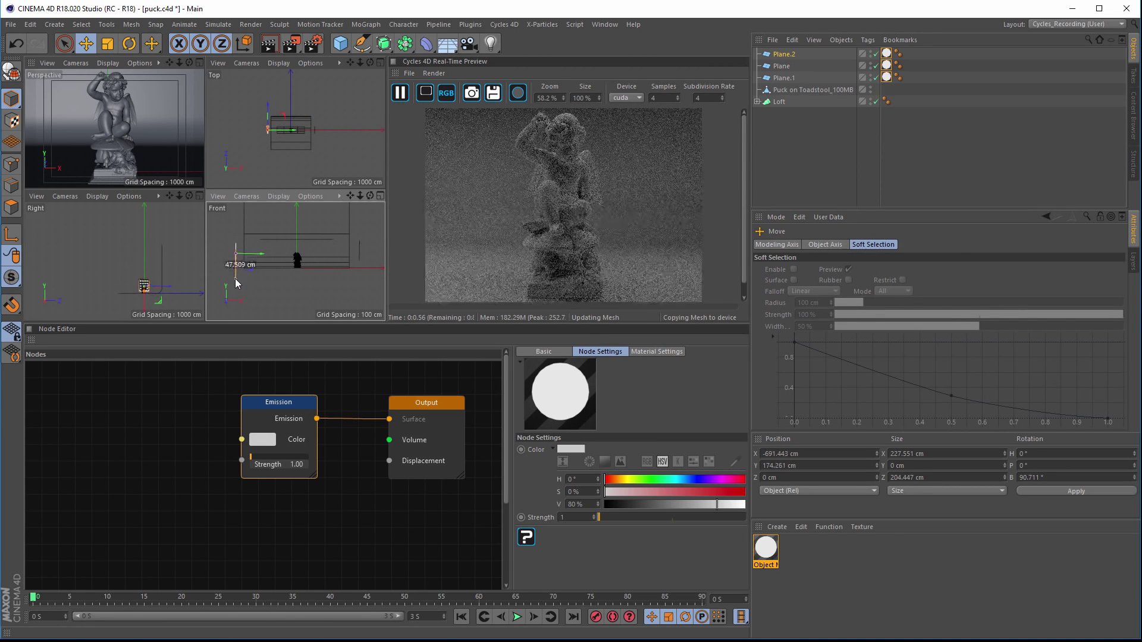
- Move the upright plane to about Z -286 cm with about 18° heading, and widen it to about 412 cm
left_click_drag(268, 109, 307, 97)
key("r")
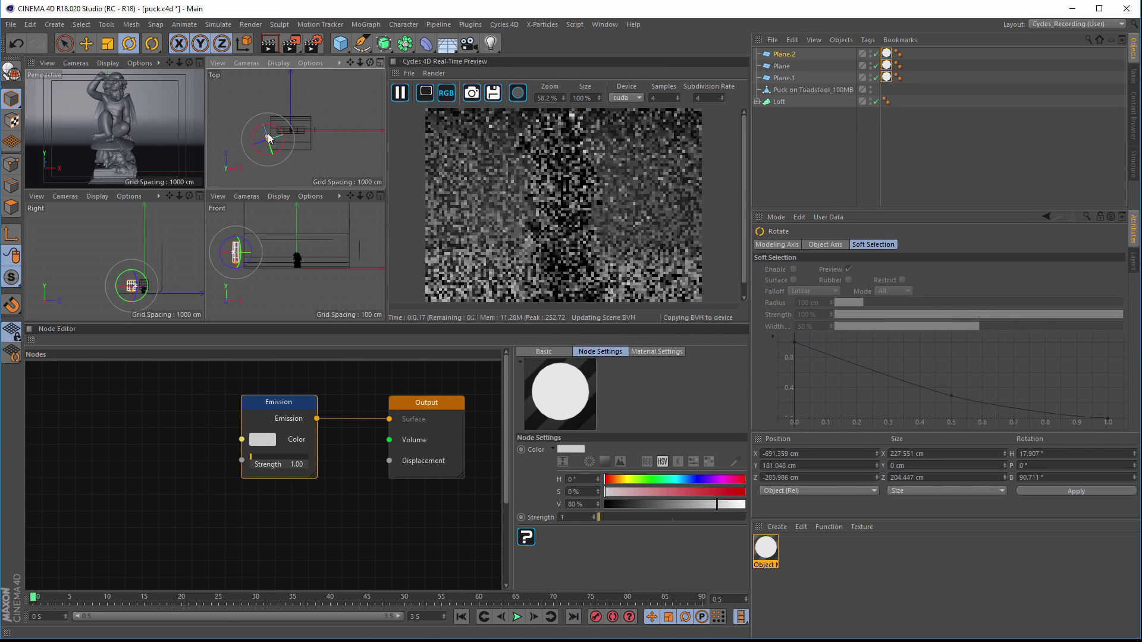
left_click_drag(268, 136, 267, 133)
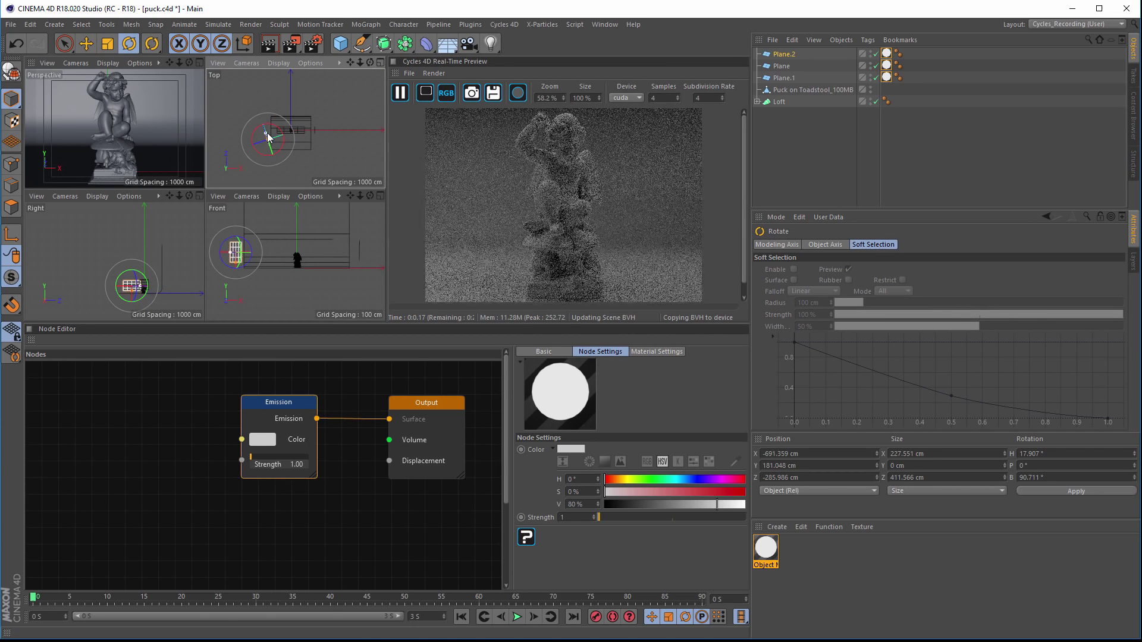
left_click(199, 62)
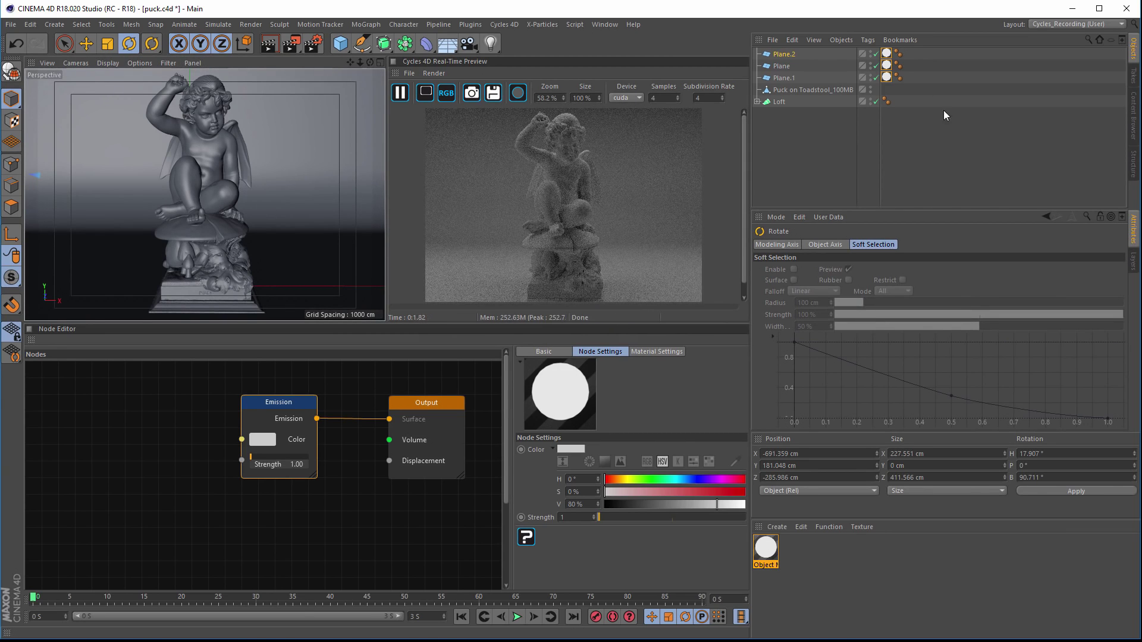
- Set the emission material's Strength to 1.5 and leave no object selected
left_click(887, 78)
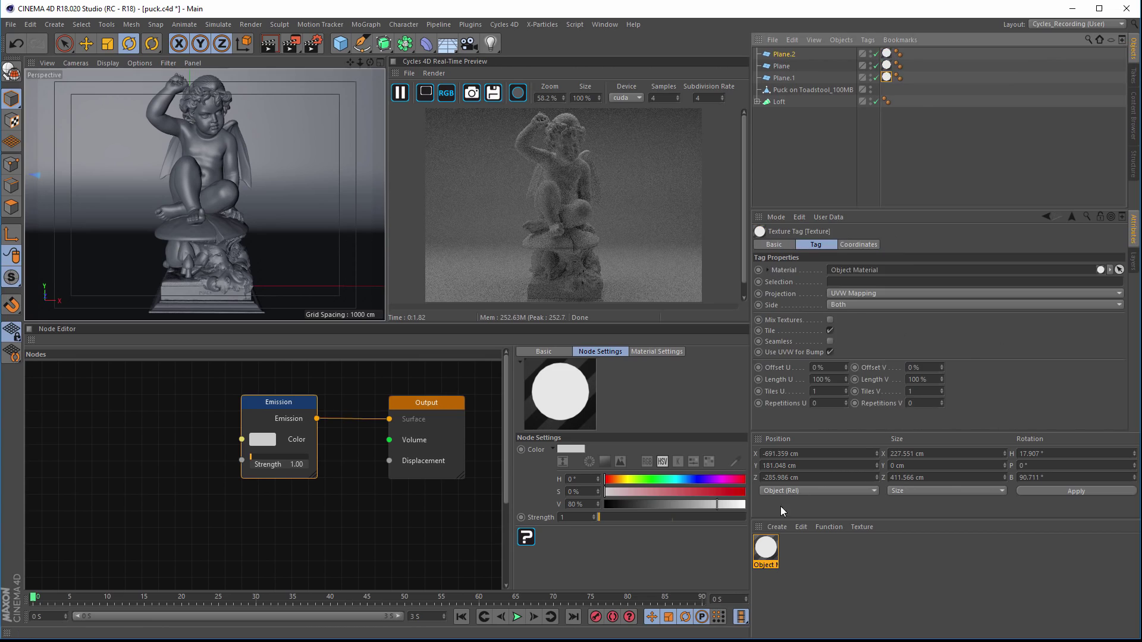
left_click(768, 548)
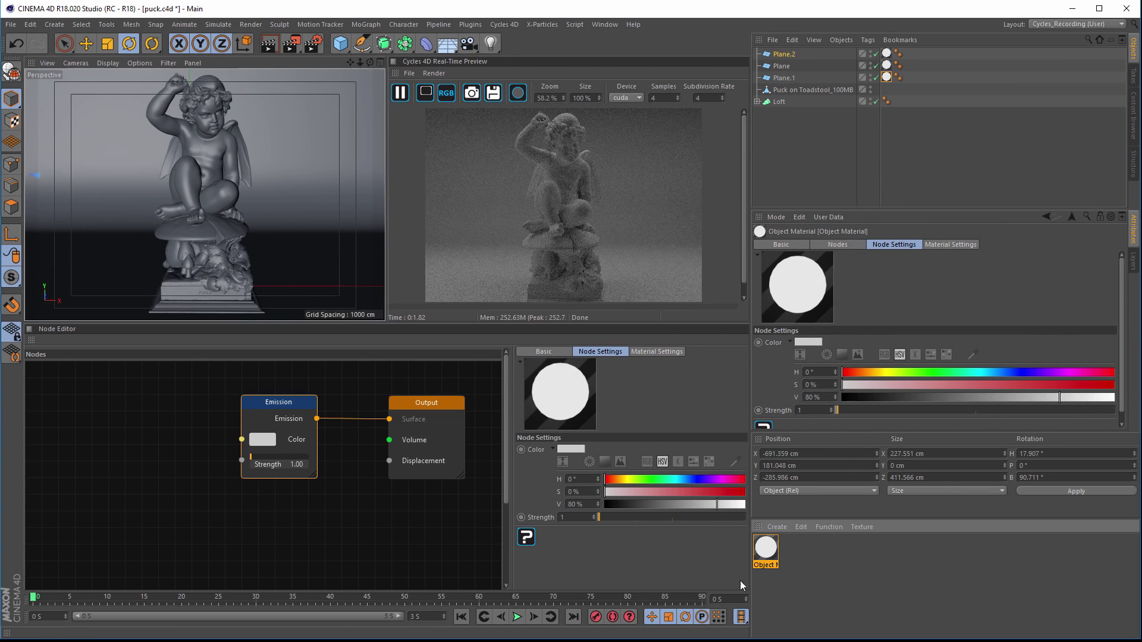
left_click(569, 518)
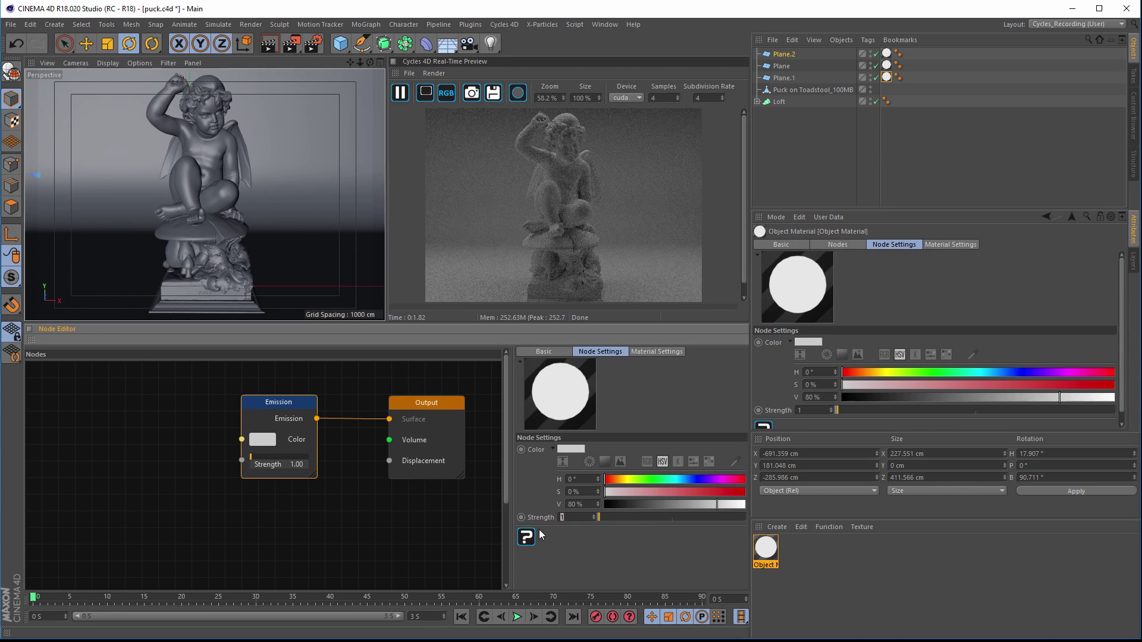
type("1.5")
key("Return")
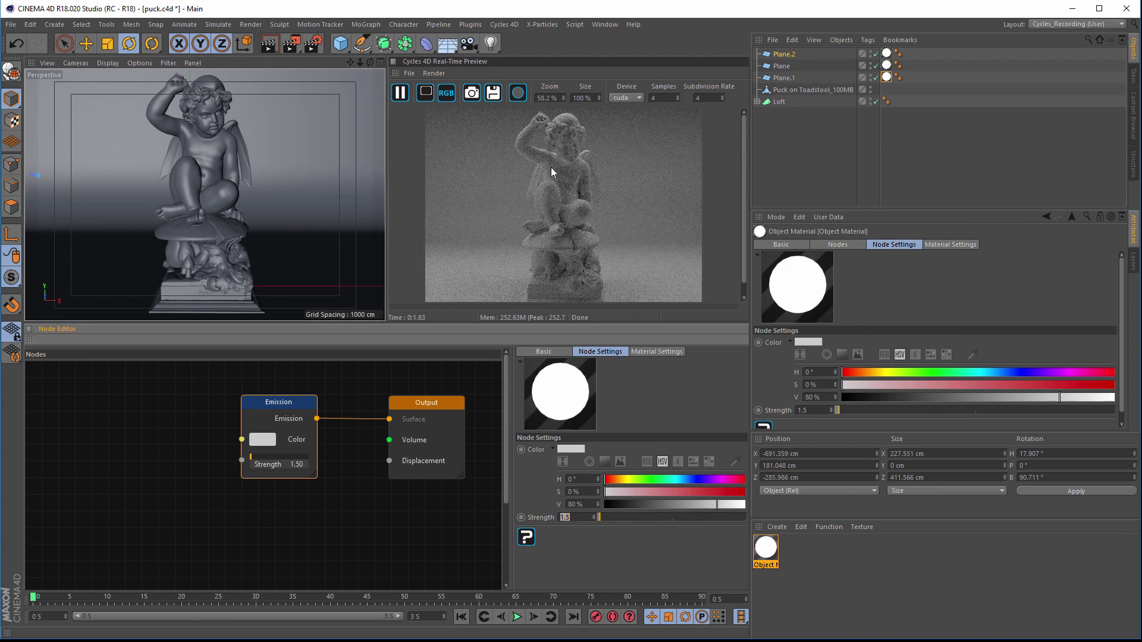
left_click(631, 162)
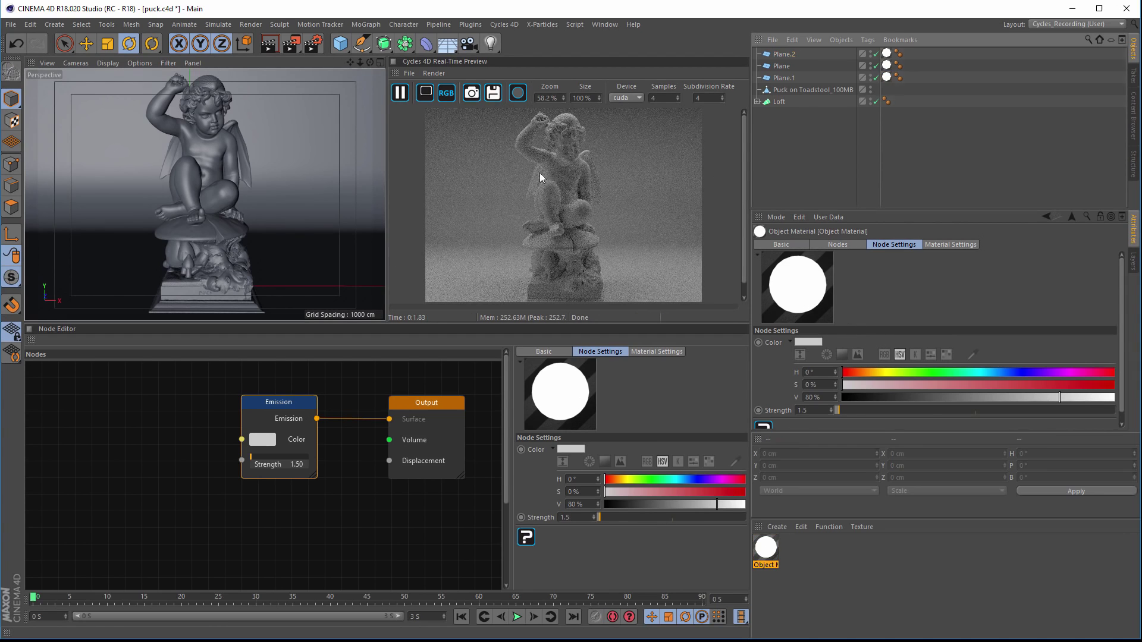
- Create a second Cycles 4D Object Material and apply it to the Puck on Toadstool mesh
scroll(270, 194, "up", 5)
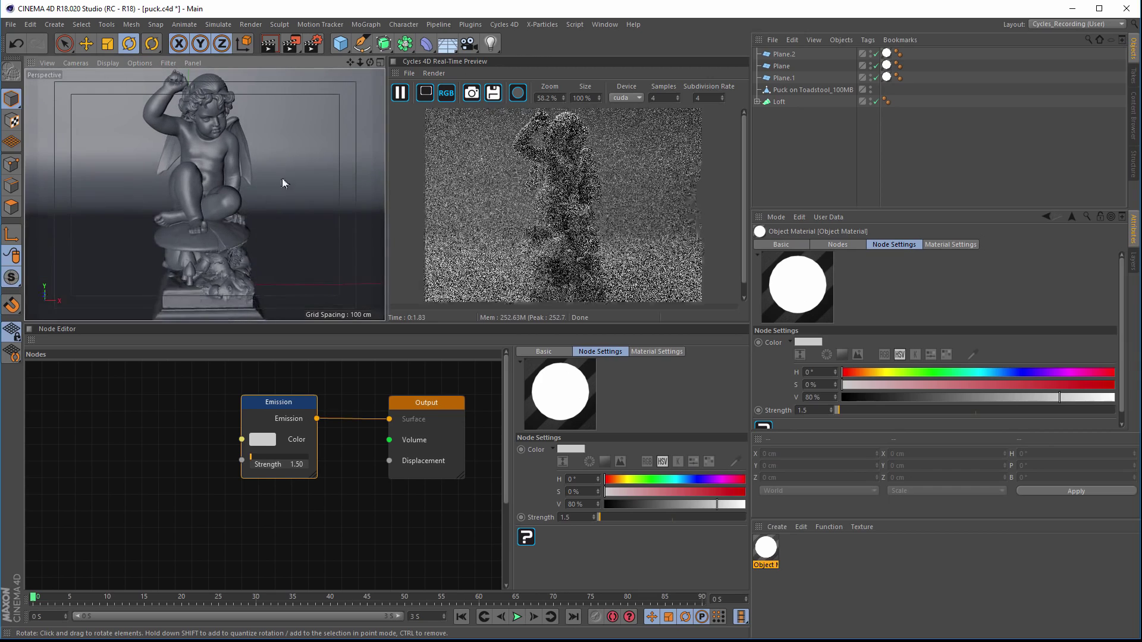
left_click(778, 527)
mouse_move(851, 568)
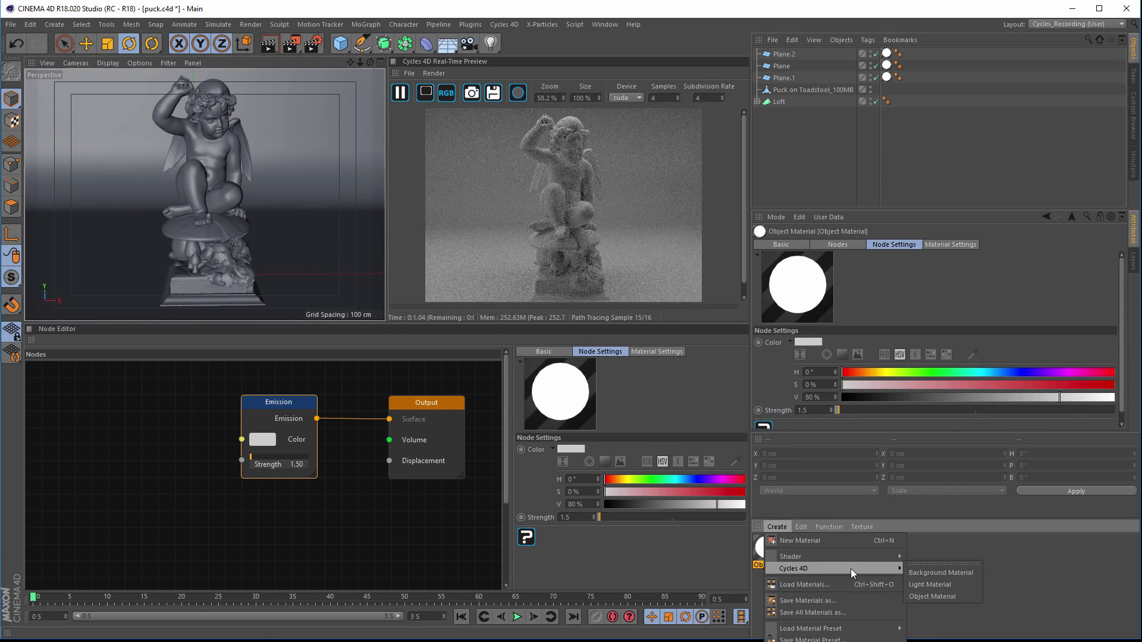
left_click(937, 598)
left_click_drag(816, 430, 832, 94)
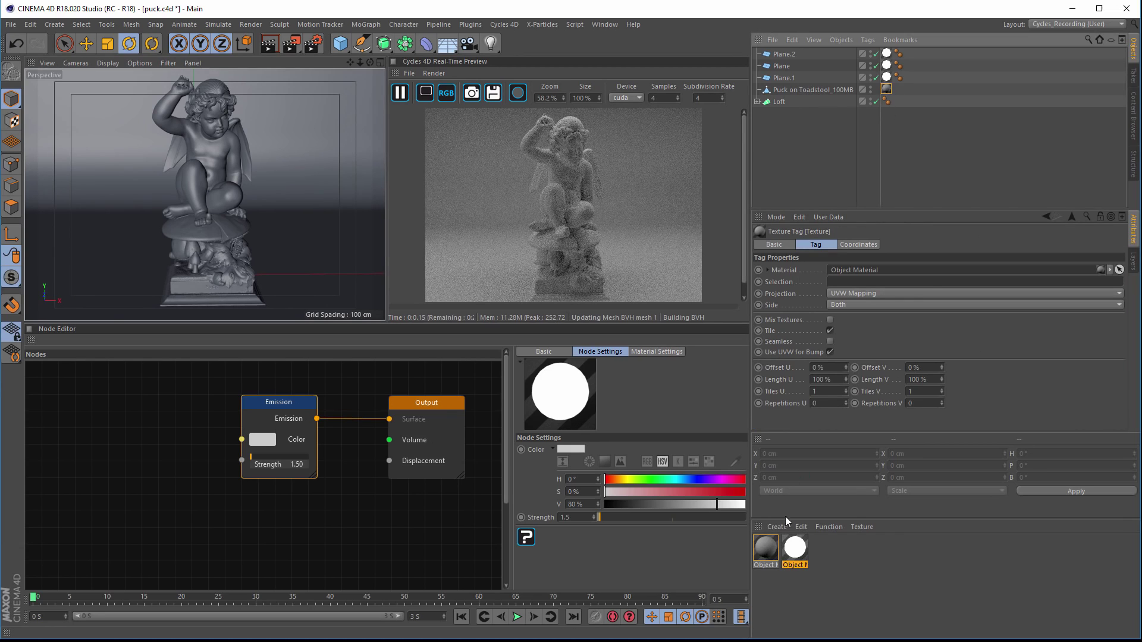
- Open the statue material's node network and spread the Diffuse BSDF and Output nodes farther apart
left_click(765, 548)
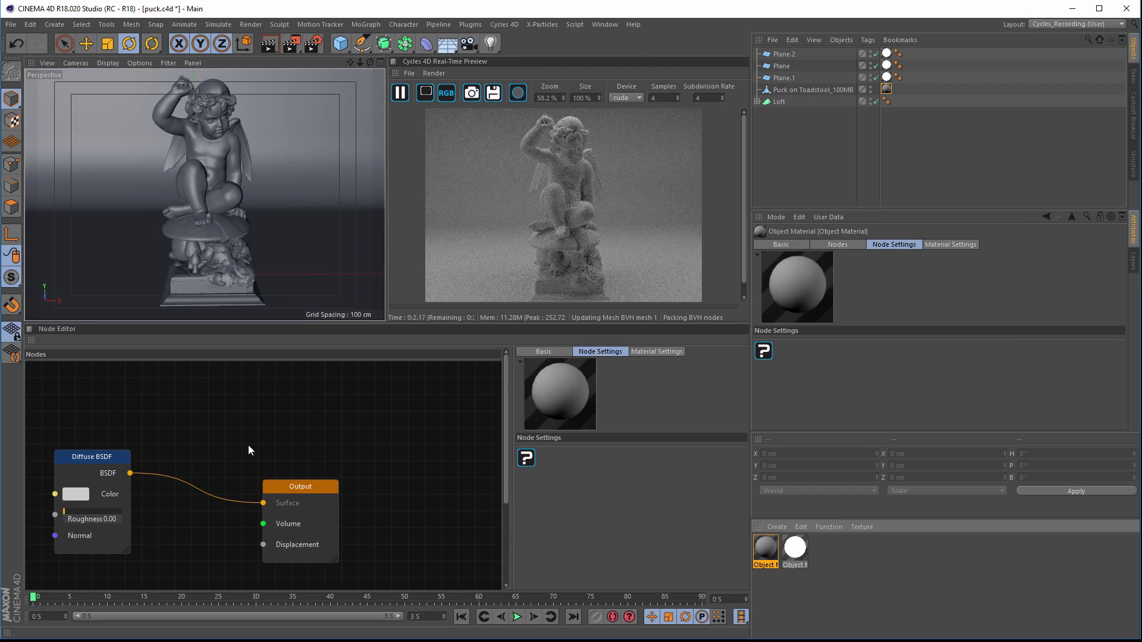
middle_click_drag(245, 442, 382, 375)
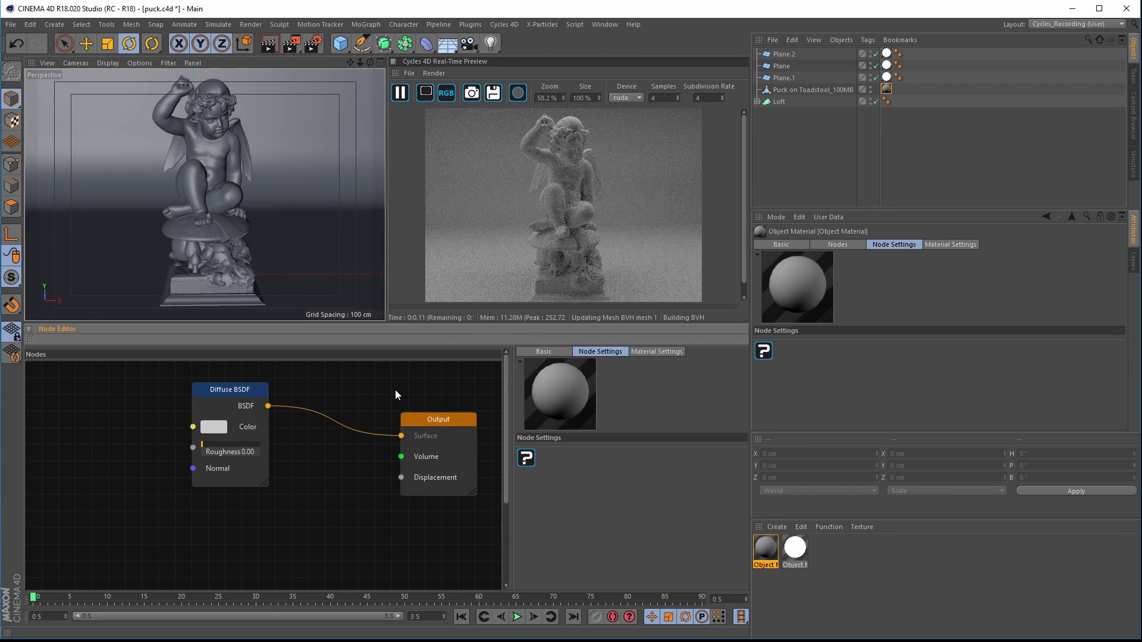
left_click_drag(200, 403, 148, 402)
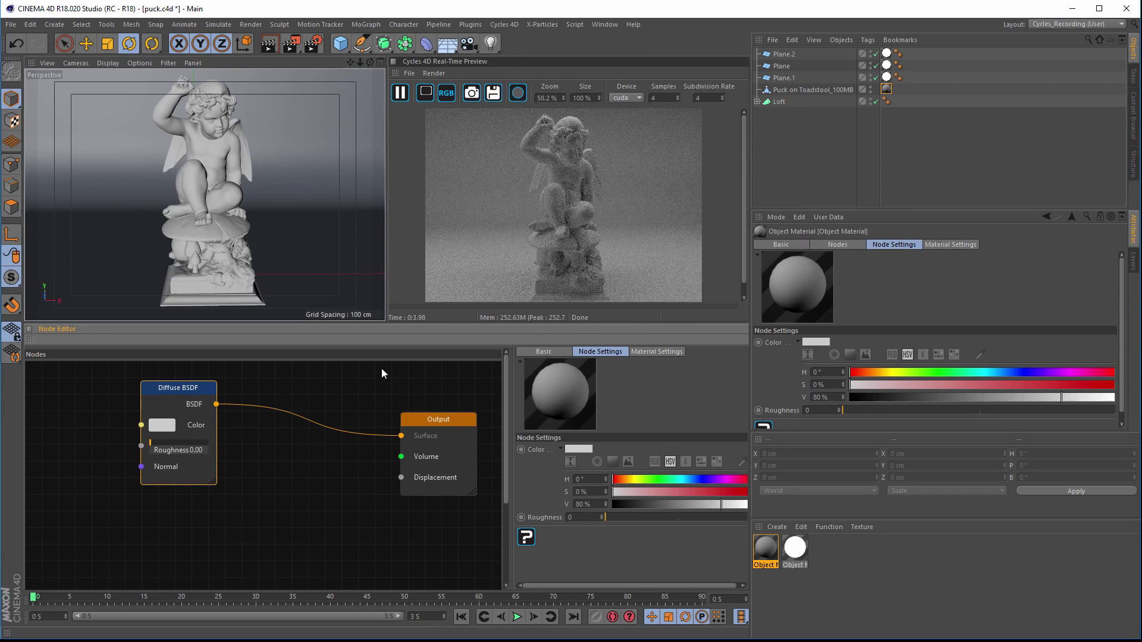
mouse_move(415, 420)
left_mouse_down()
mouse_move(428, 388)
mouse_move(429, 403)
left_mouse_up()
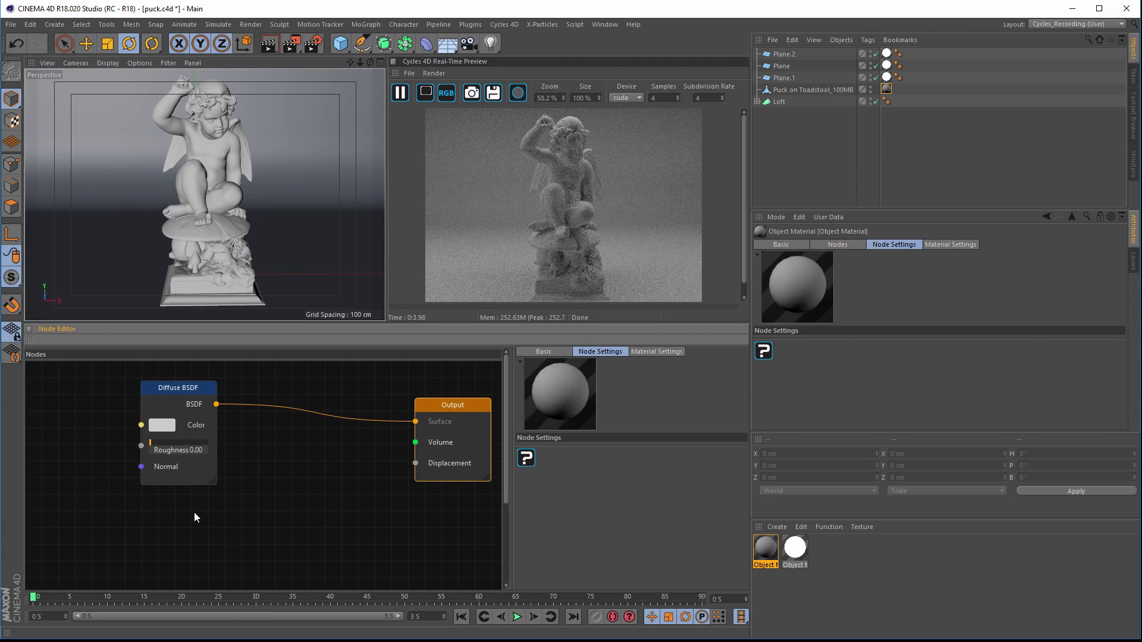
left_click_drag(169, 389, 143, 382)
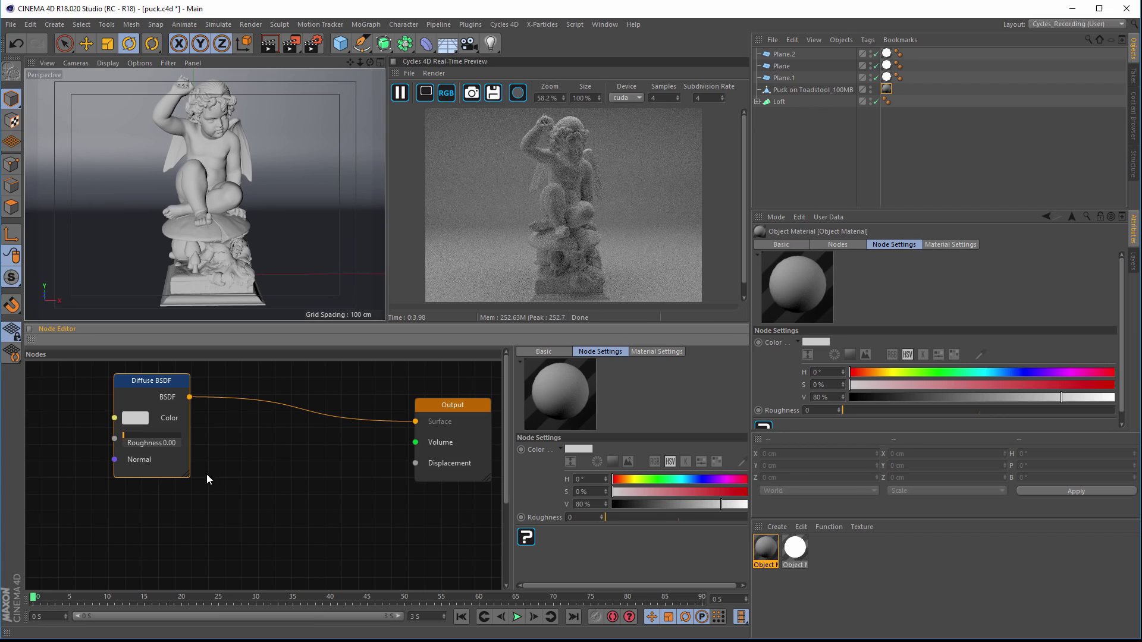
- Add a Mix Shader node and place it between the Diffuse BSDF and Output nodes
right_click(222, 445)
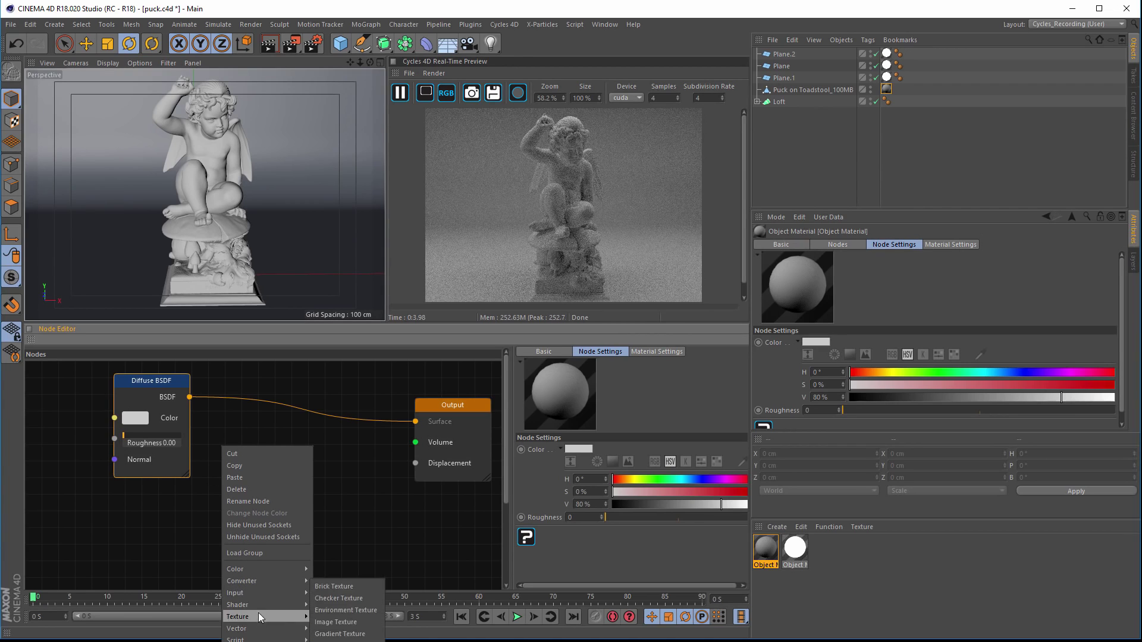
mouse_move(277, 606)
left_click(348, 516)
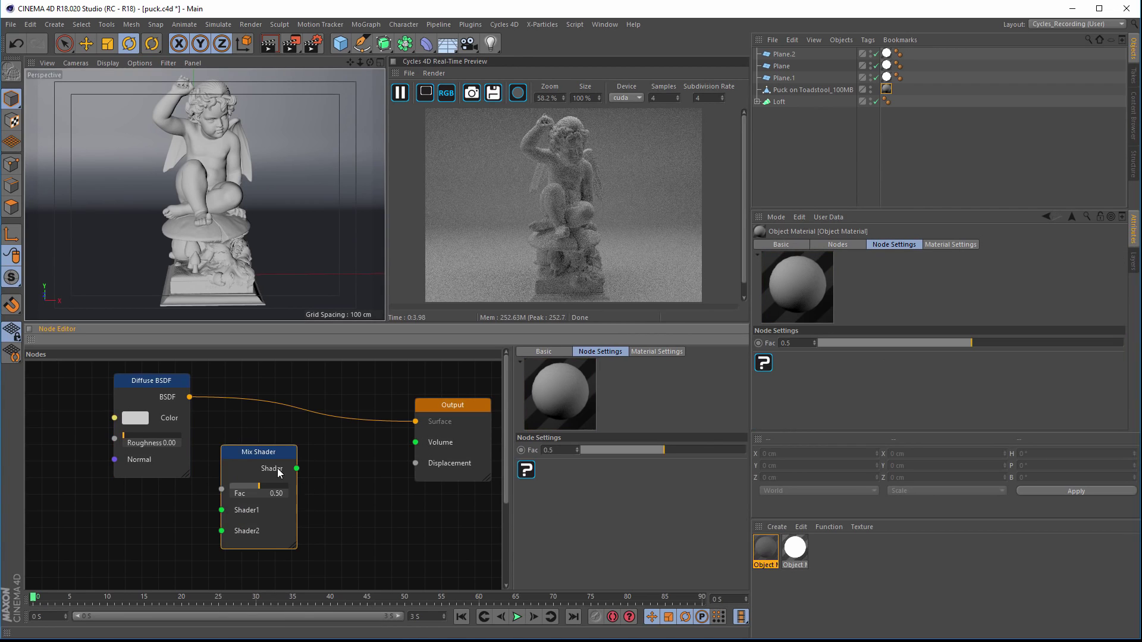
left_click_drag(260, 460, 313, 463)
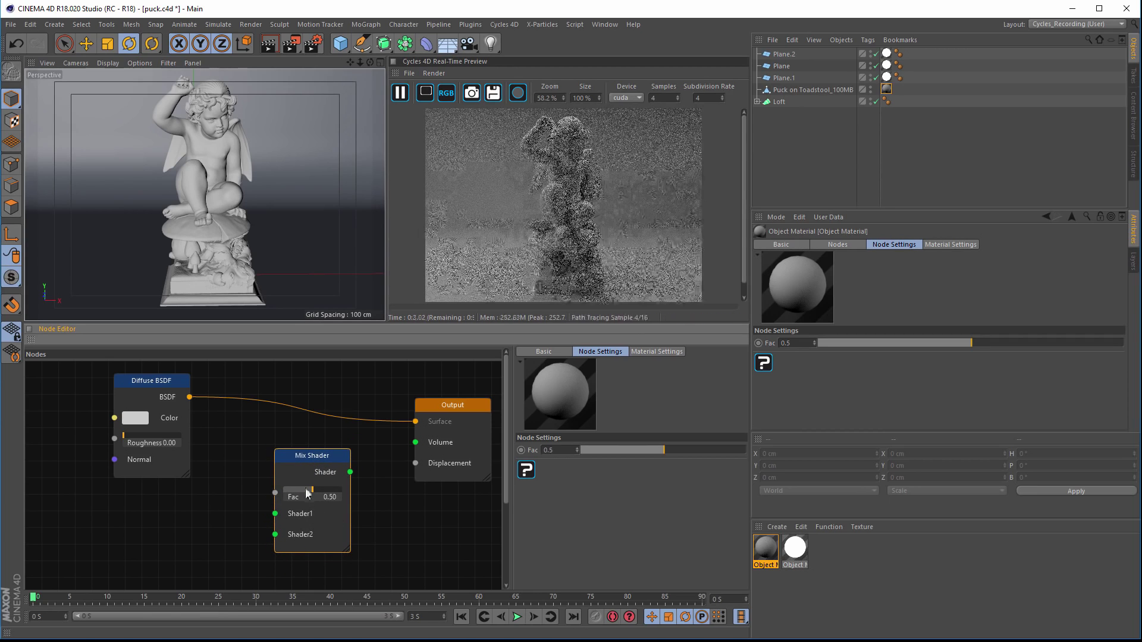
- Shift the Mix Shader's Fac to about 0.58 and set it back to 0.5
mouse_move(310, 488)
left_mouse_down()
mouse_move(348, 492)
mouse_move(302, 501)
mouse_move(318, 496)
left_mouse_up()
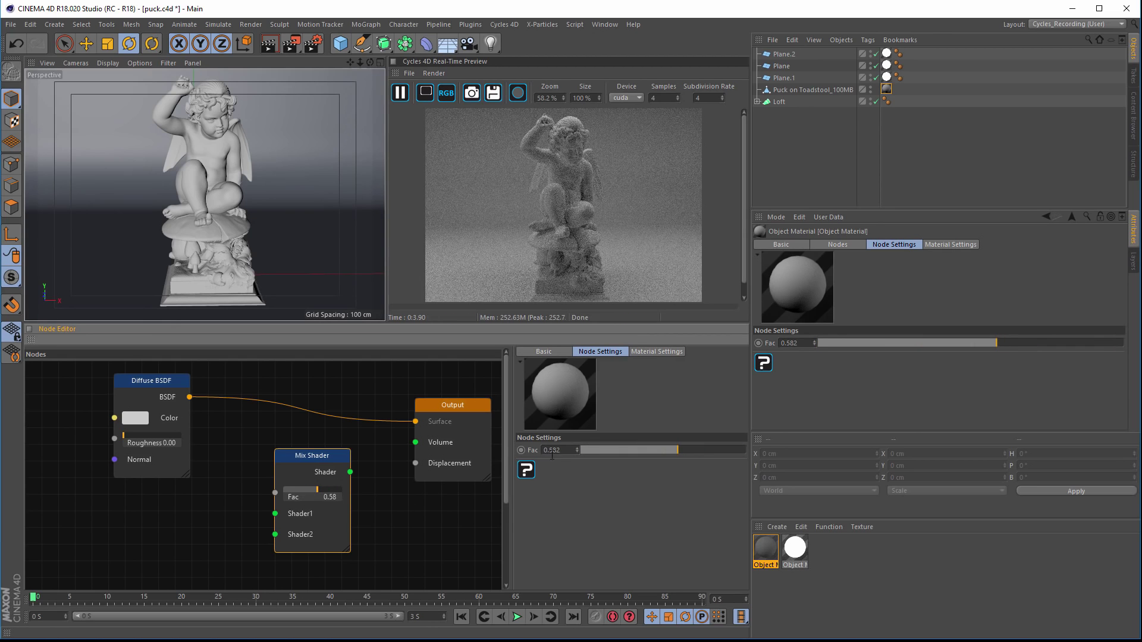
left_click(559, 450)
left_click(577, 453)
double_click(555, 451)
type("0.5")
key("Return")
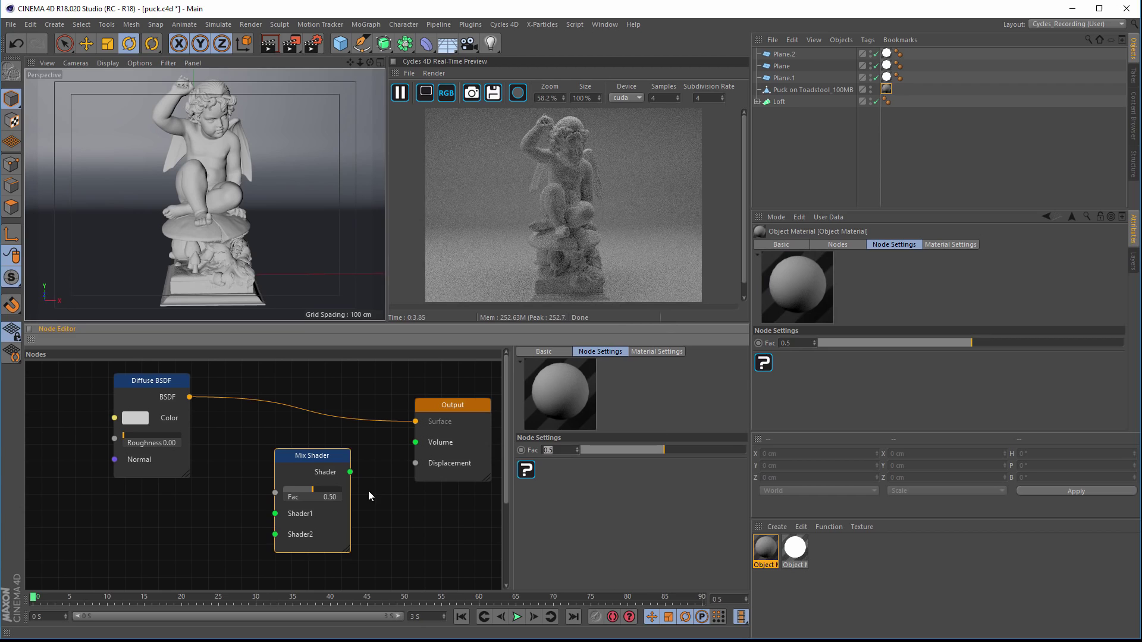
- Insert the Mix Shader into the connection between the Diffuse BSDF and the Output's Surface
left_click(368, 482)
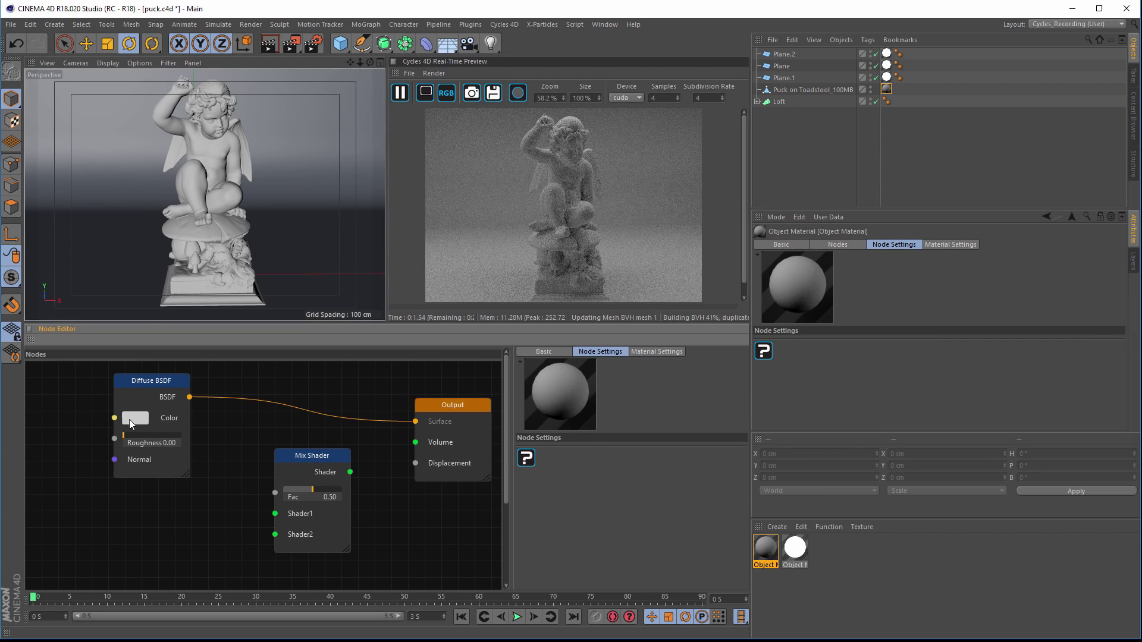
left_click_drag(302, 455, 315, 427)
middle_click_drag(372, 487, 399, 476)
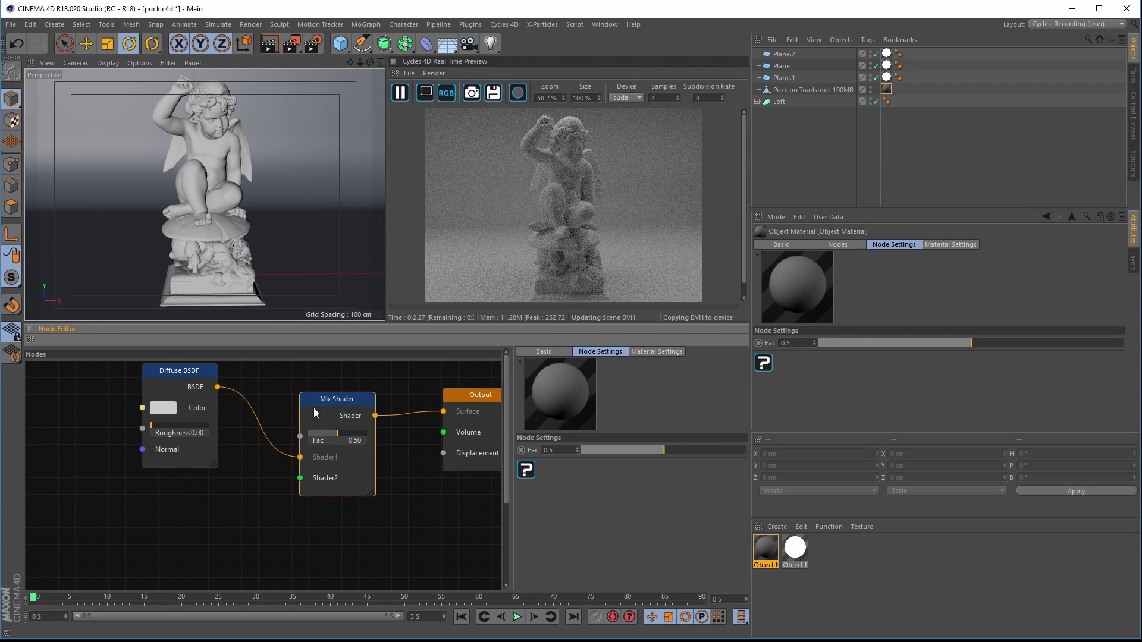
- Add a Glossy BSDF node and place it directly beneath the Diffuse BSDF
right_click(145, 498)
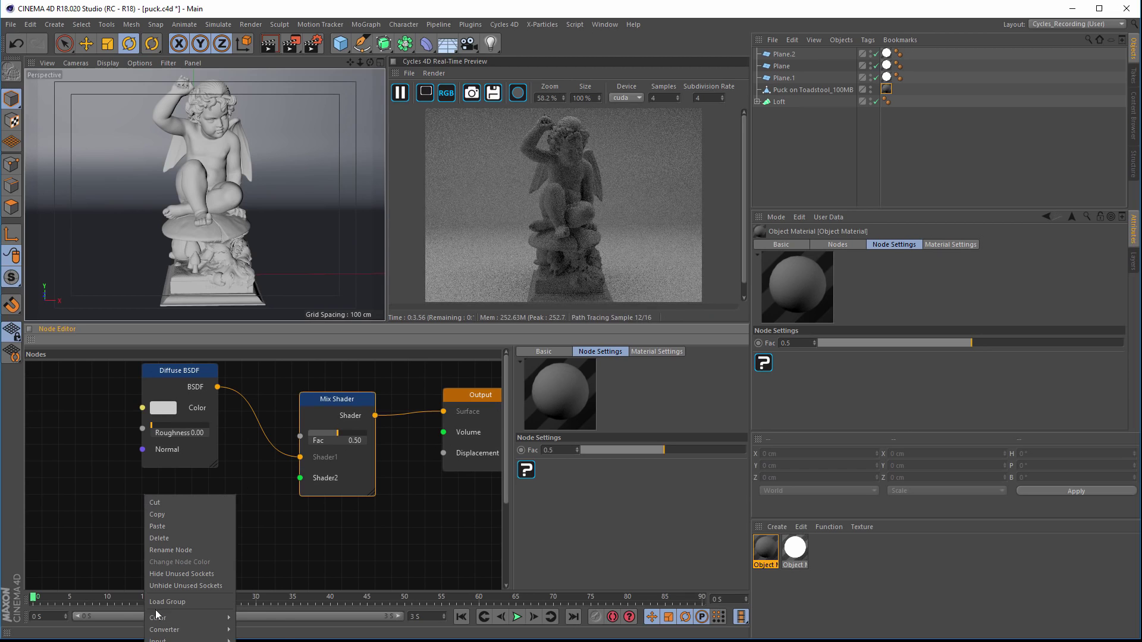
mouse_move(178, 641)
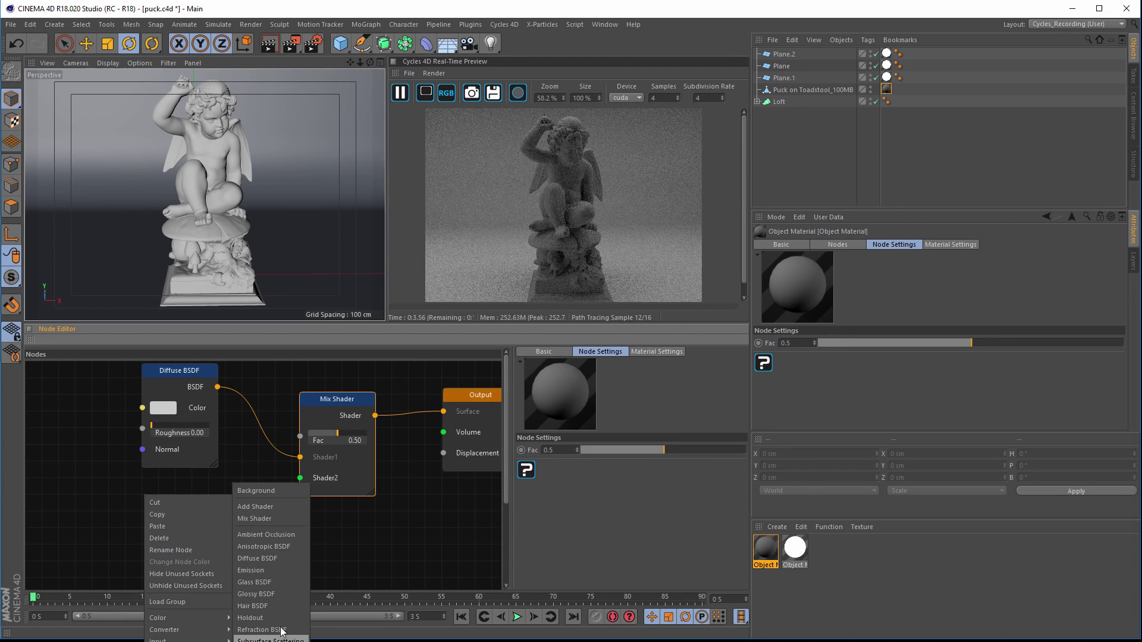
left_click(275, 595)
left_click_drag(179, 492, 176, 471)
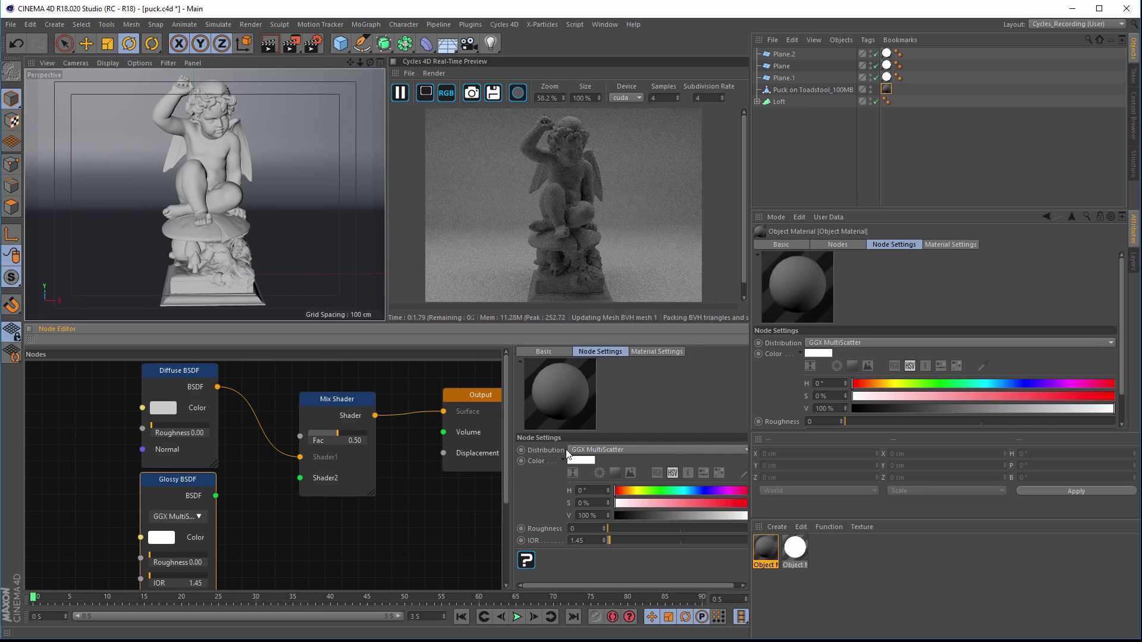
- Review the Glossy BSDF's distribution options and connect its BSDF output to the Mix Shader's Shader2 input
left_click(632, 451)
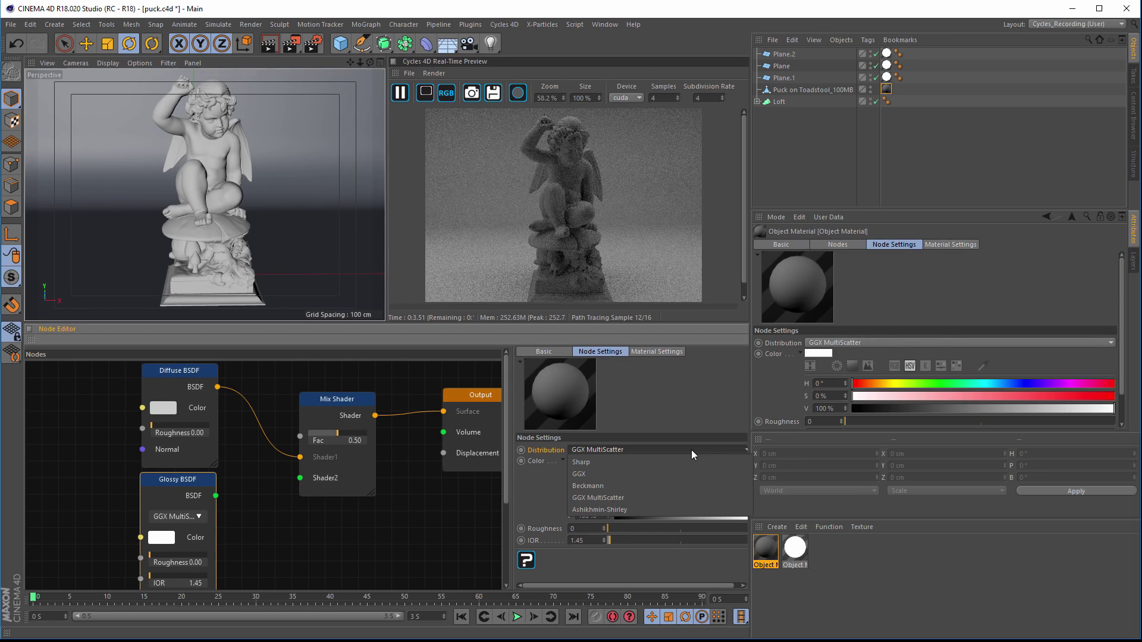
left_click(694, 427)
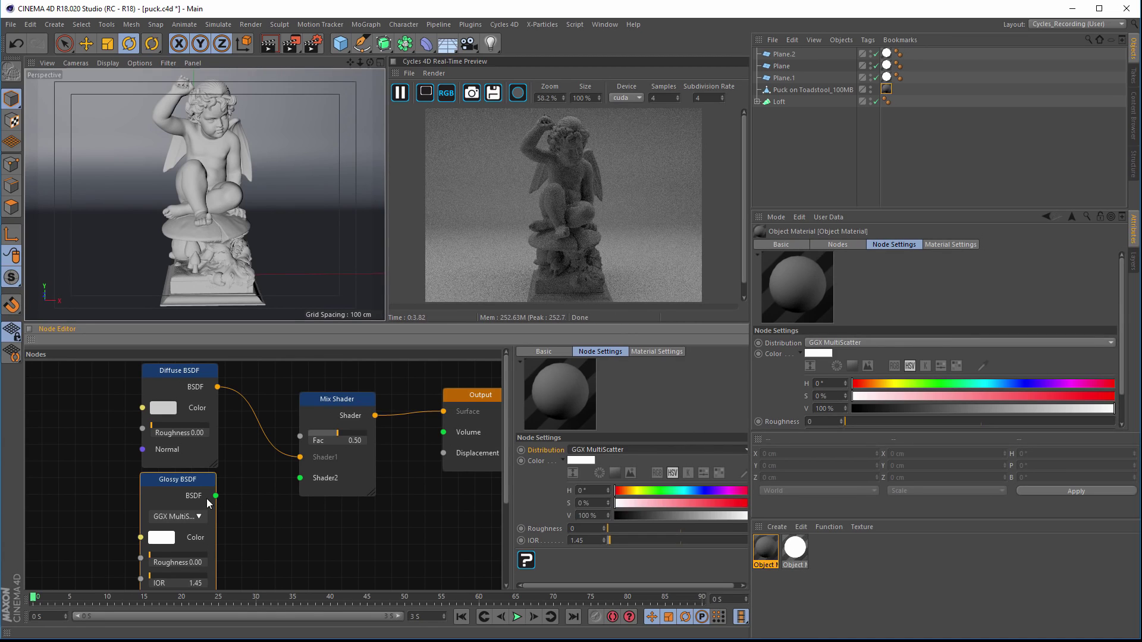
left_click_drag(215, 496, 300, 478)
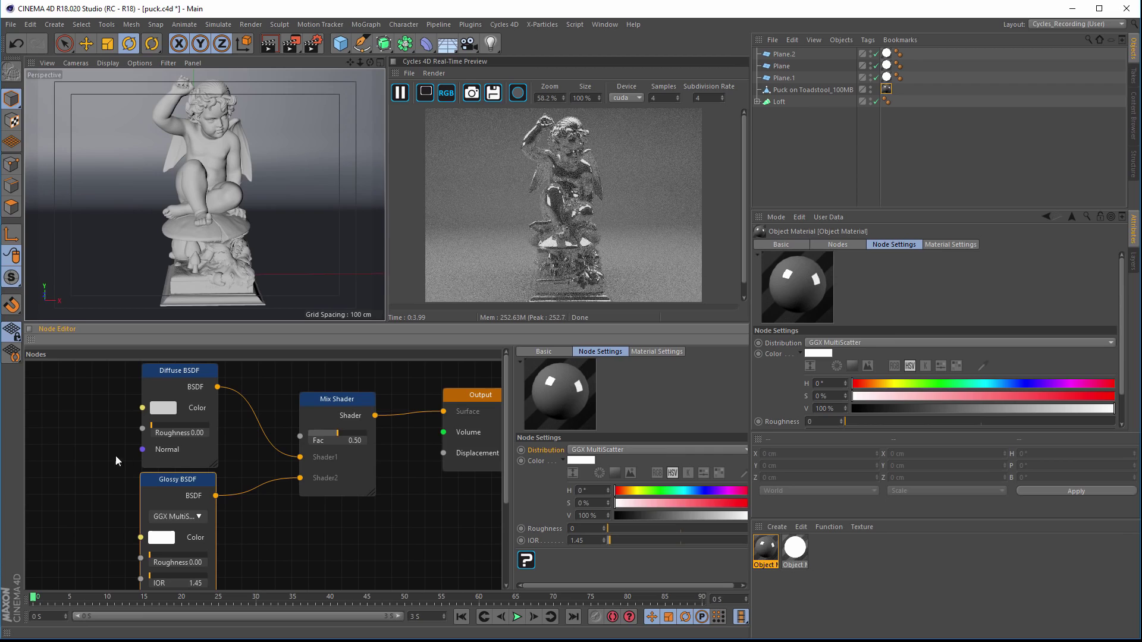
- Add a Fresnel input node and connect its Fac output to the Mix Shader's Fac input
middle_click_drag(337, 534, 378, 542)
right_click(56, 398)
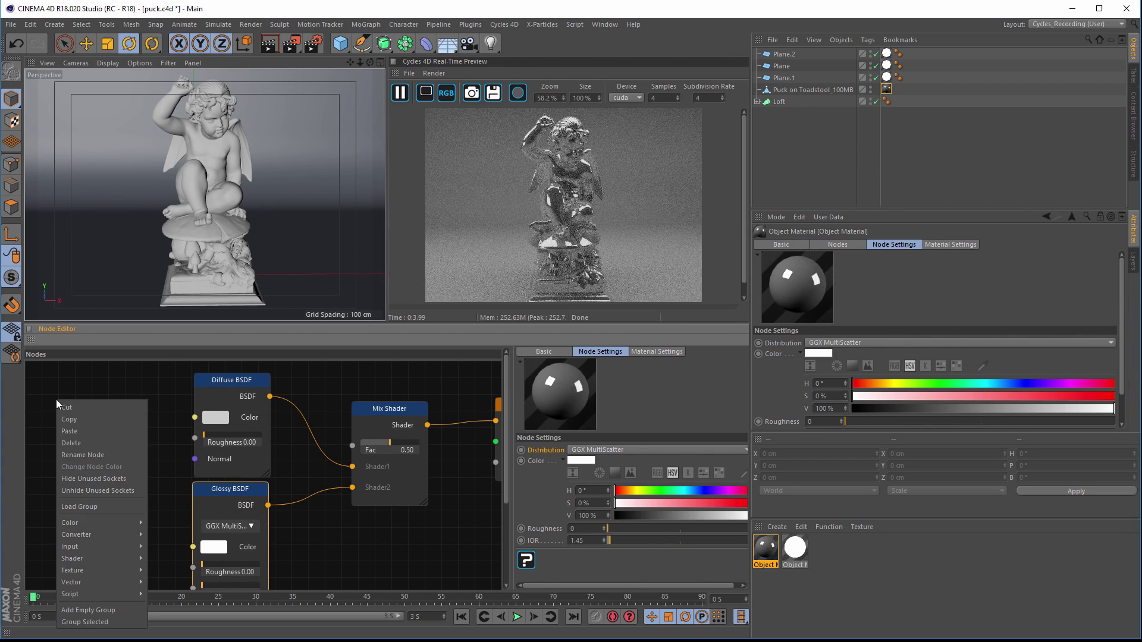
mouse_move(101, 544)
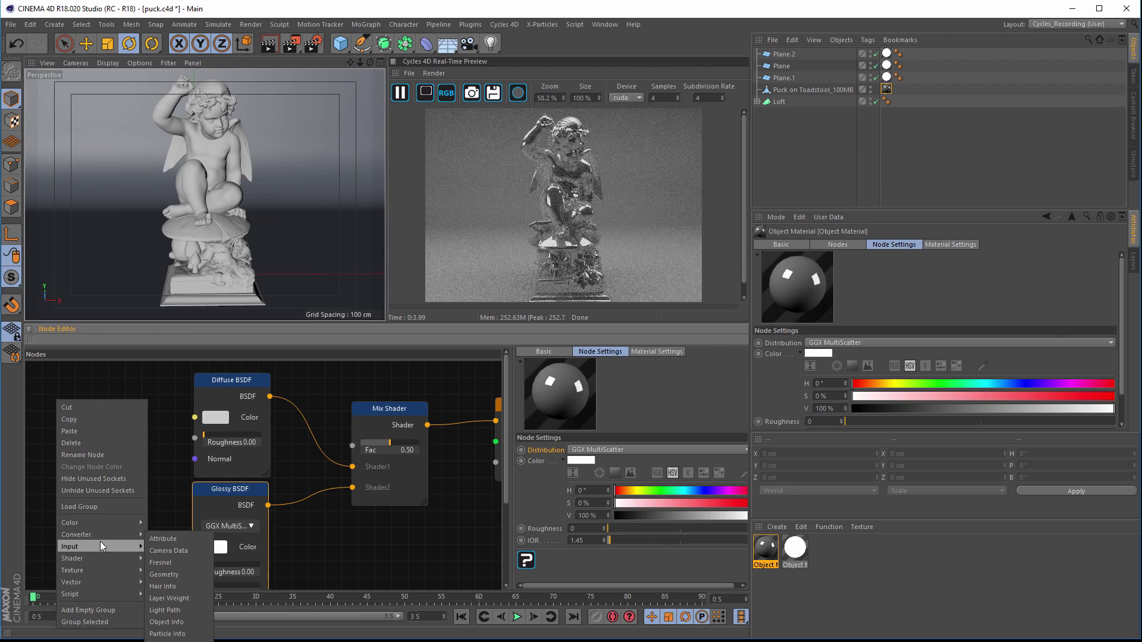
left_click(150, 562)
left_click_drag(130, 421, 352, 445)
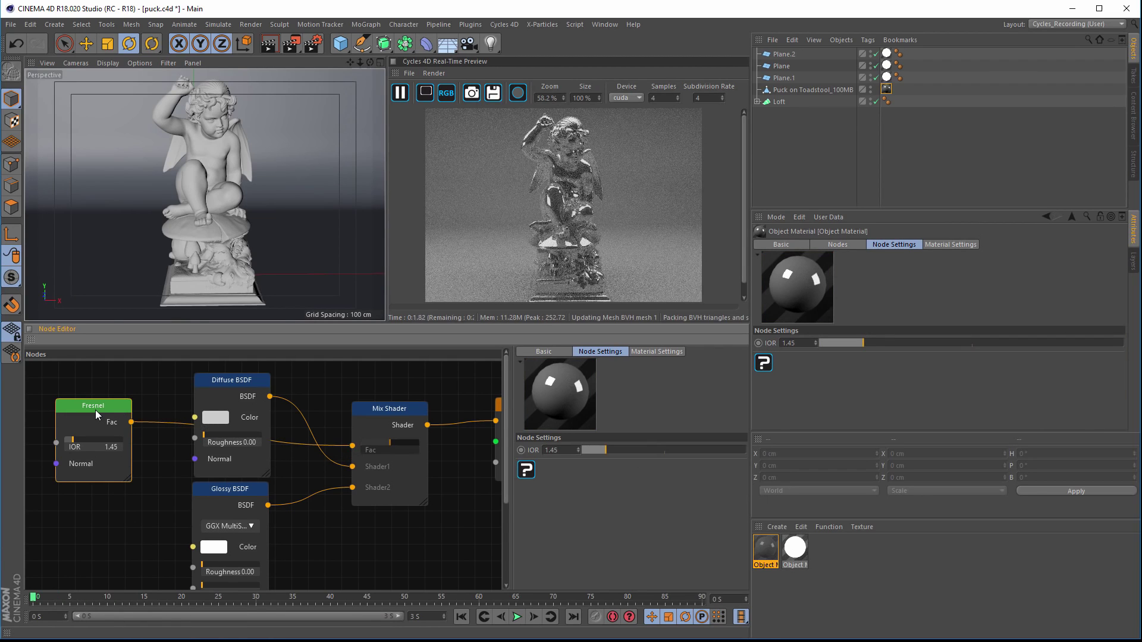
- Enable Preview Selected Node for the material and reposition the Fresnel node slightly to preview its output
left_click(543, 352)
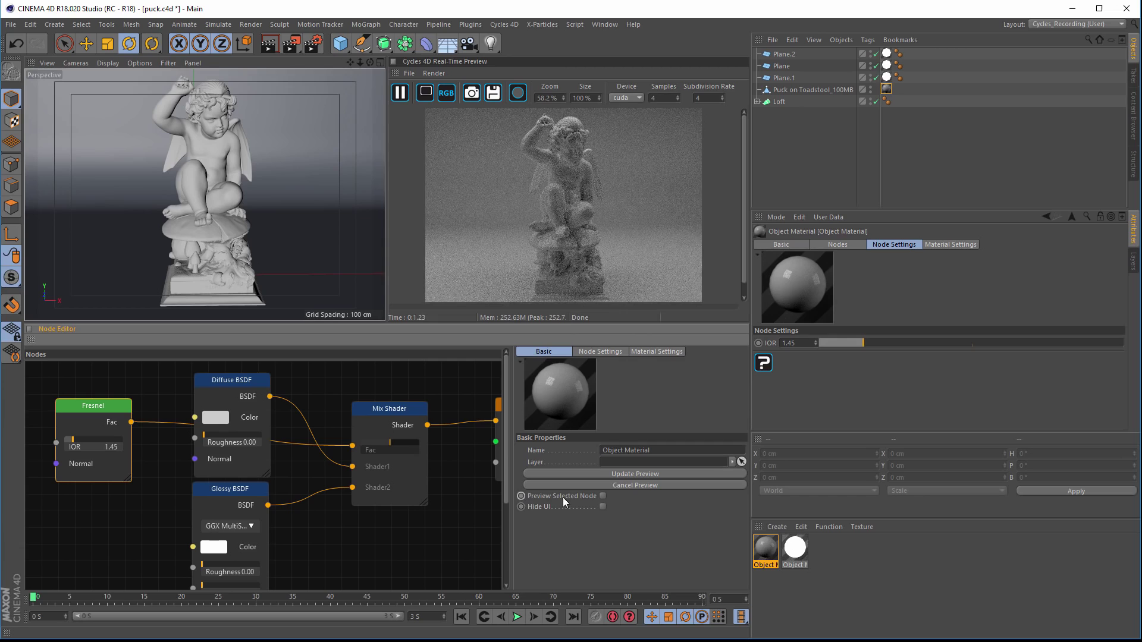
left_click(604, 496)
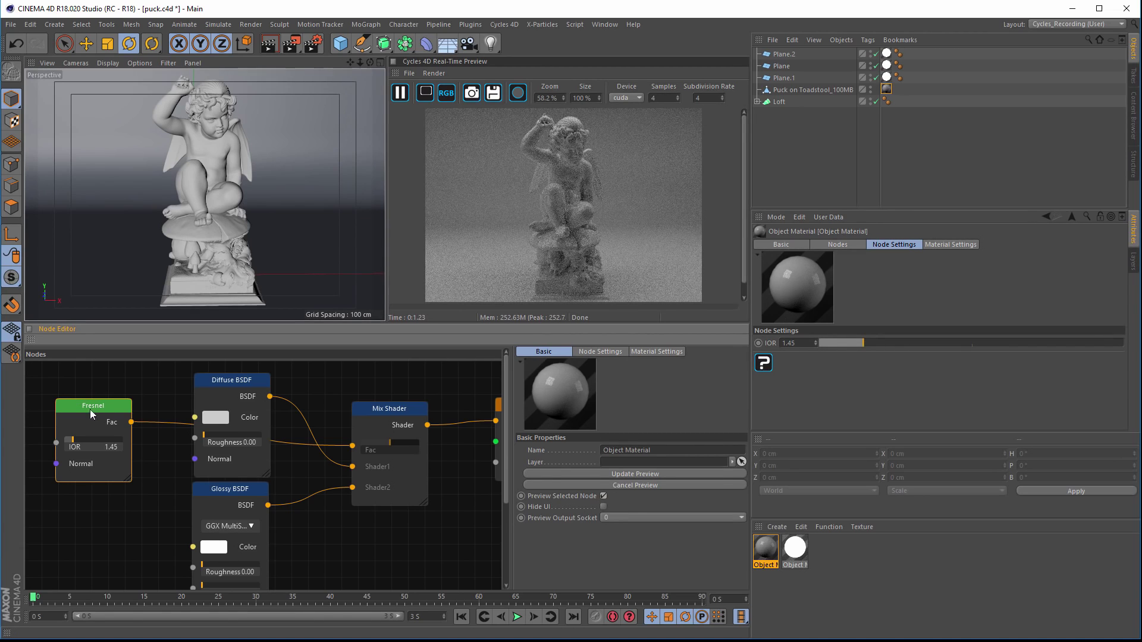
left_click_drag(105, 403, 112, 386)
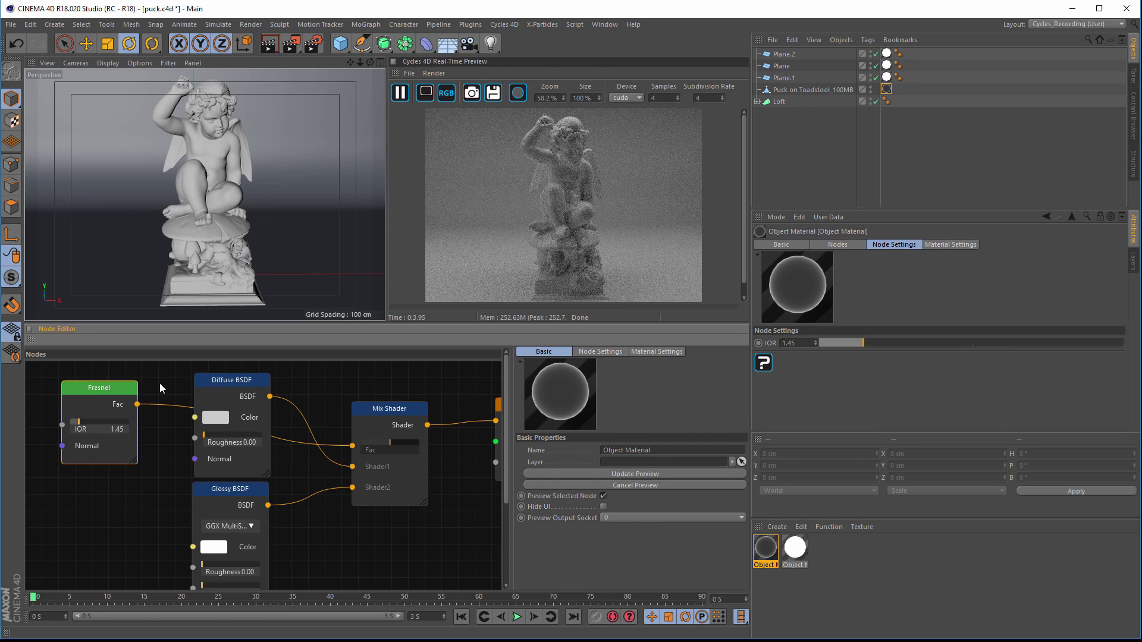
- Disconnect the Fresnel node from the Mix Shader and delete it
left_click_drag(169, 373, 171, 458)
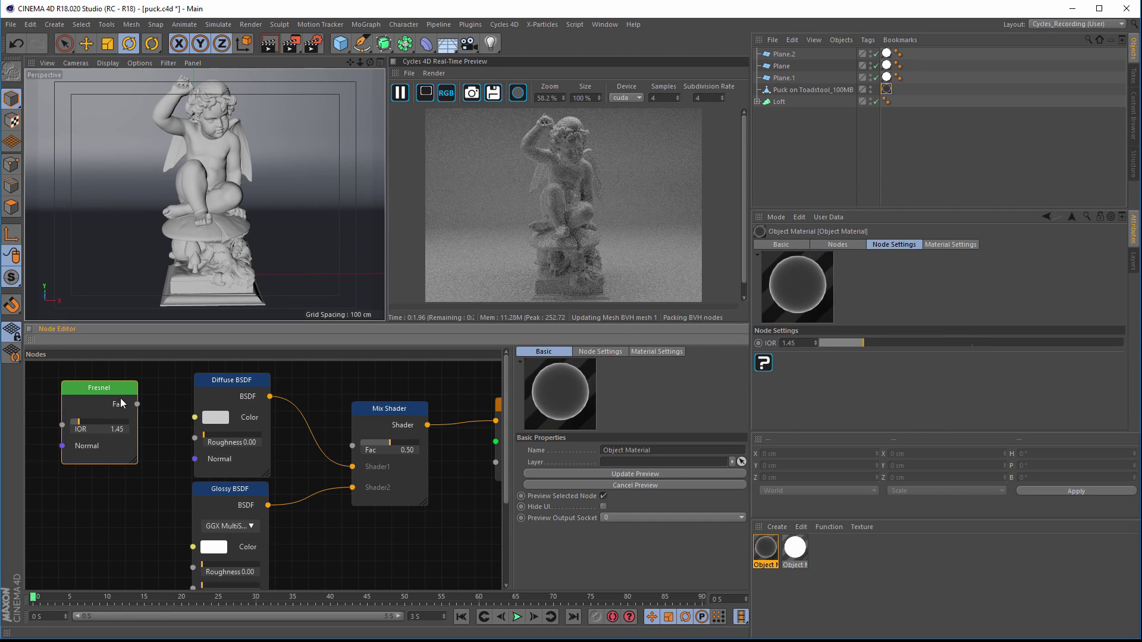
key("Delete")
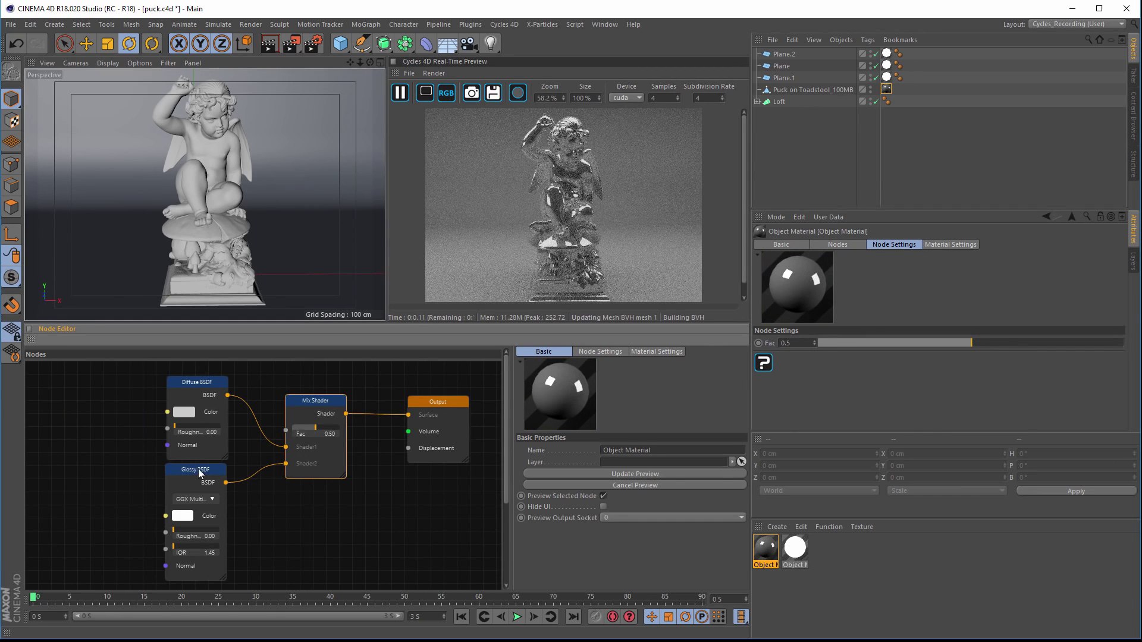
- Group the Diffuse BSDF, Glossy BSDF and Mix Shader nodes into a single node group
left_click_drag(116, 366, 364, 580)
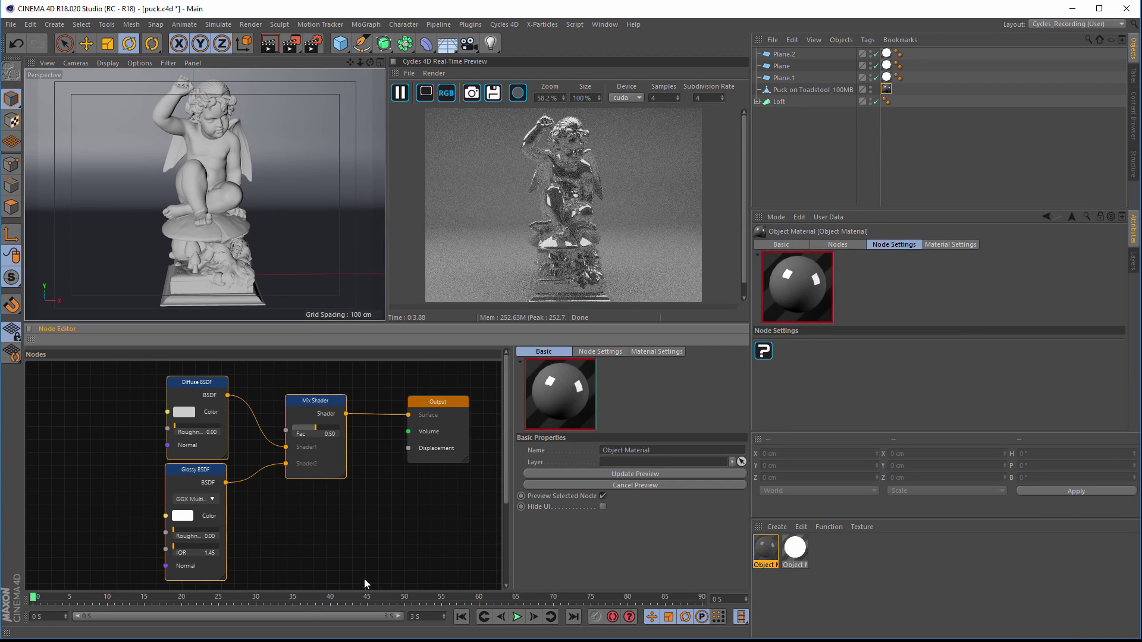
right_click(317, 399)
mouse_move(348, 574)
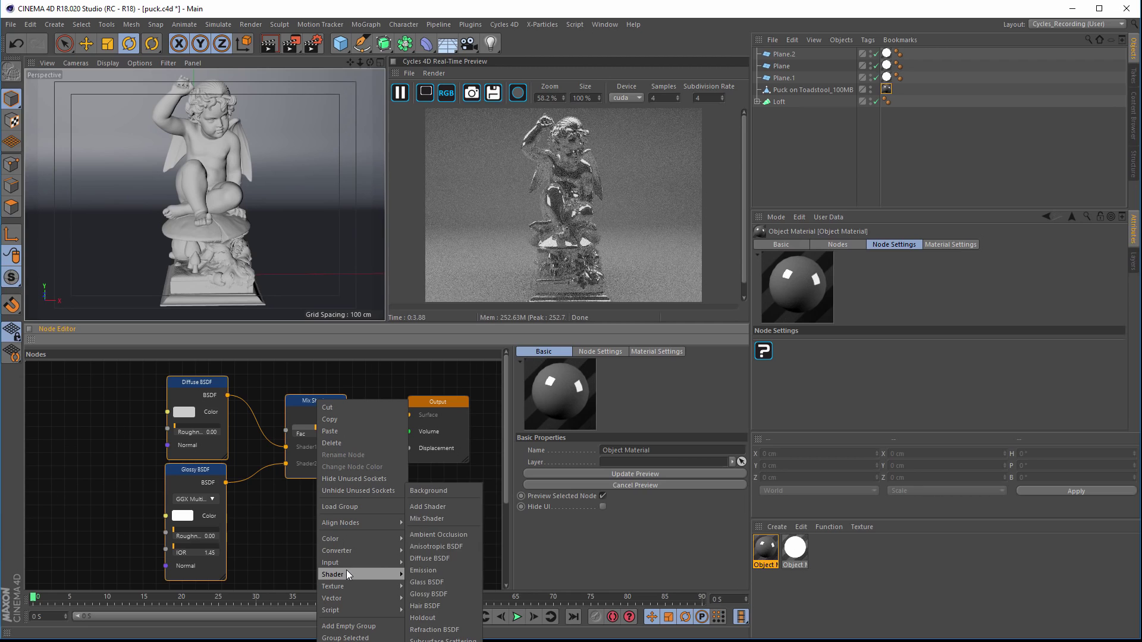
left_click(360, 638)
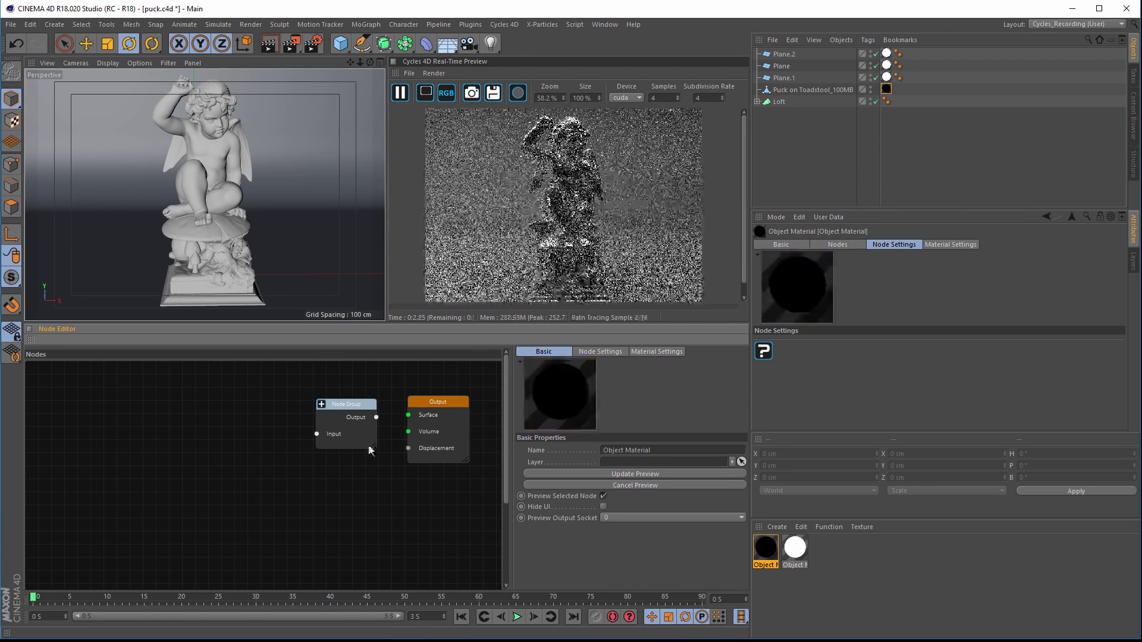
- Connect the node group to the Output's Surface, and inside the group link the Mix Shader to the Surface output
left_click(348, 402)
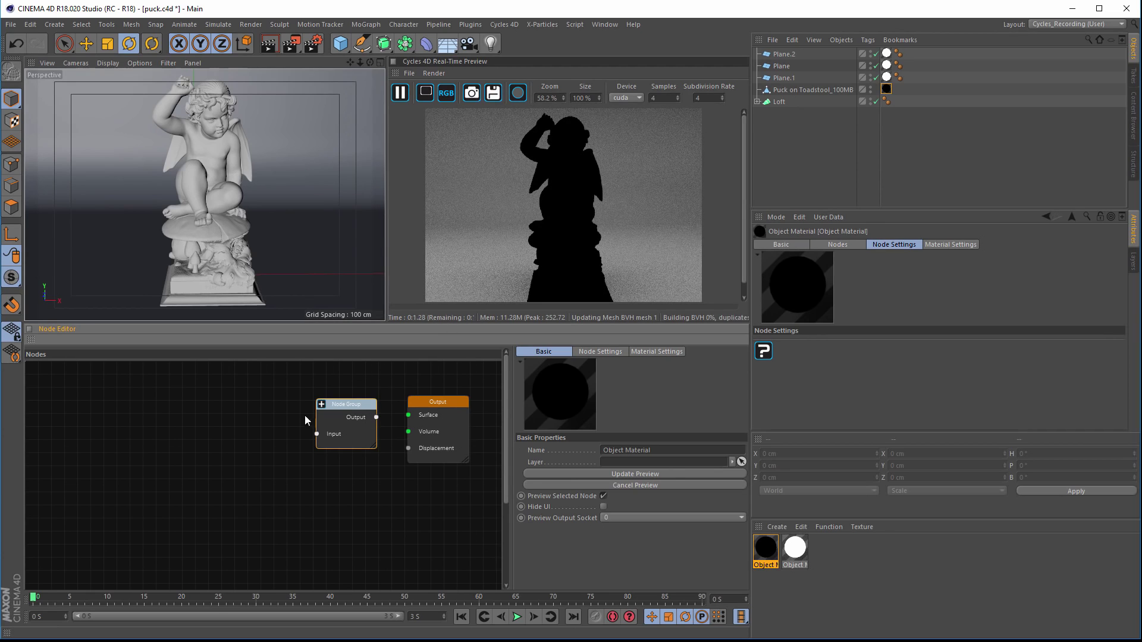
left_click_drag(376, 420, 408, 415)
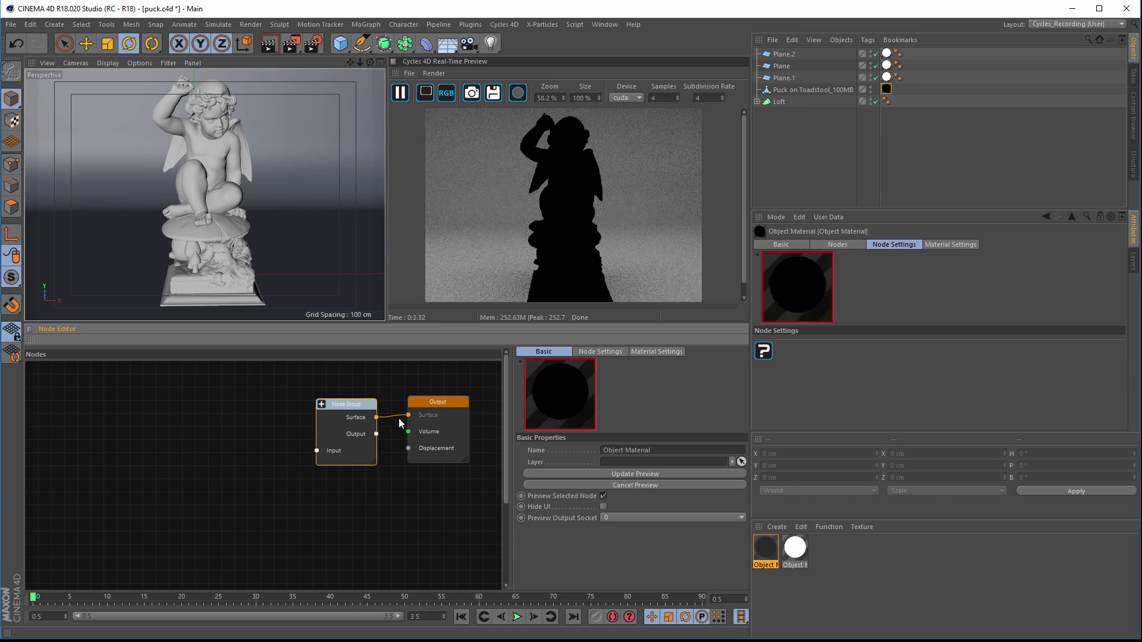
left_click(322, 404)
middle_click_drag(377, 494, 260, 519)
left_click_drag(348, 426, 420, 537)
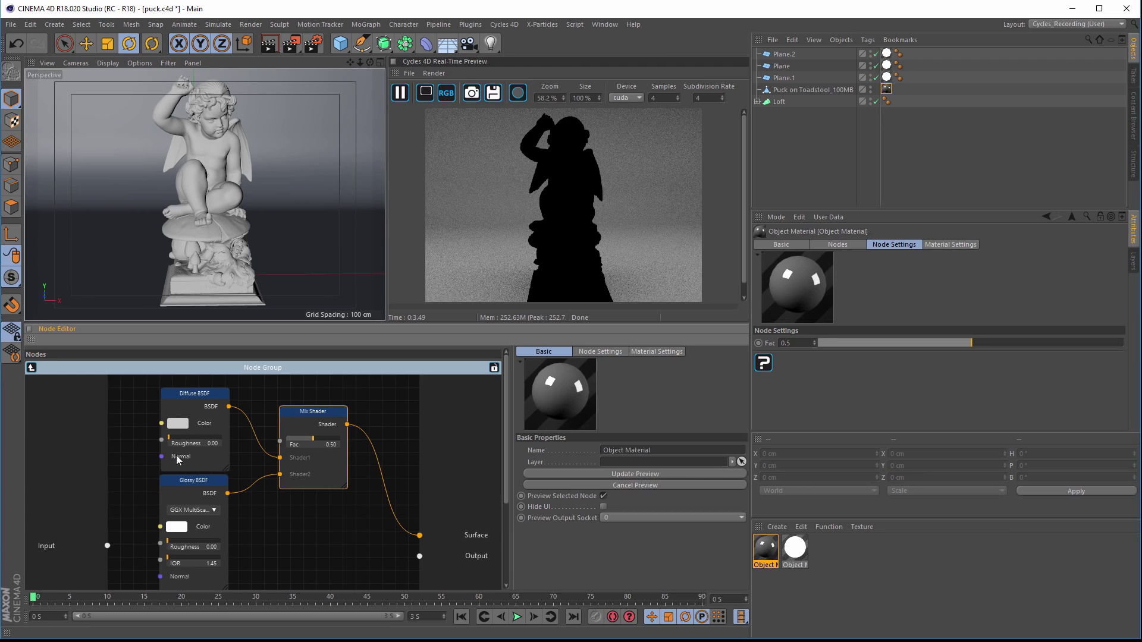
- Expose the Diffuse and Glossy BSDF colors as group inputs, renaming the Glossy one Reflection Color
left_click(122, 426)
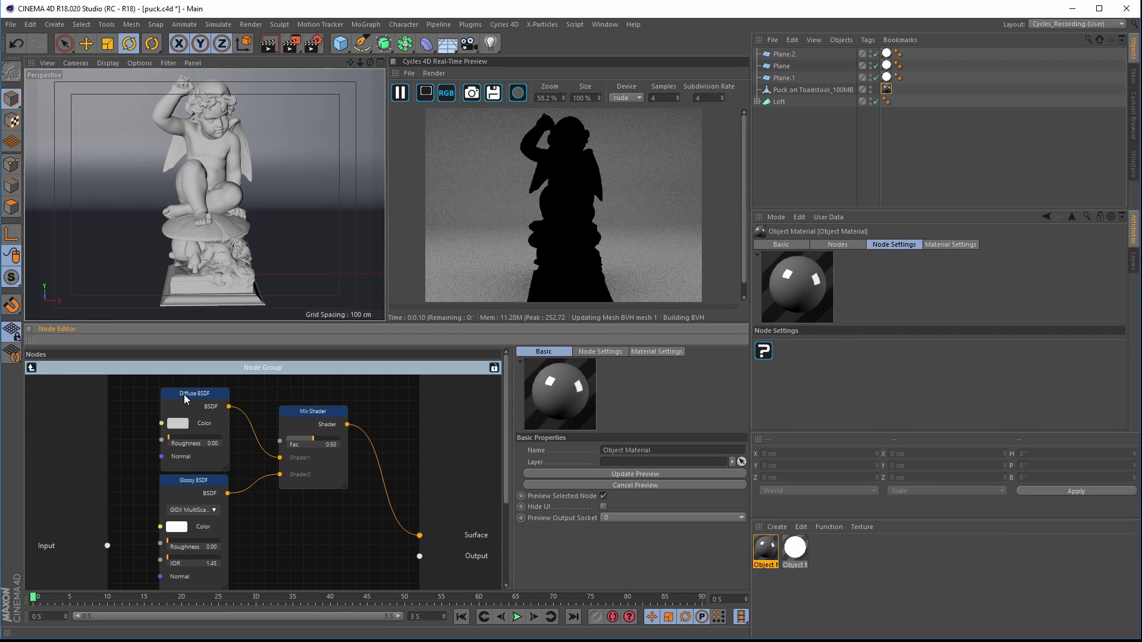
left_click_drag(161, 423, 106, 553)
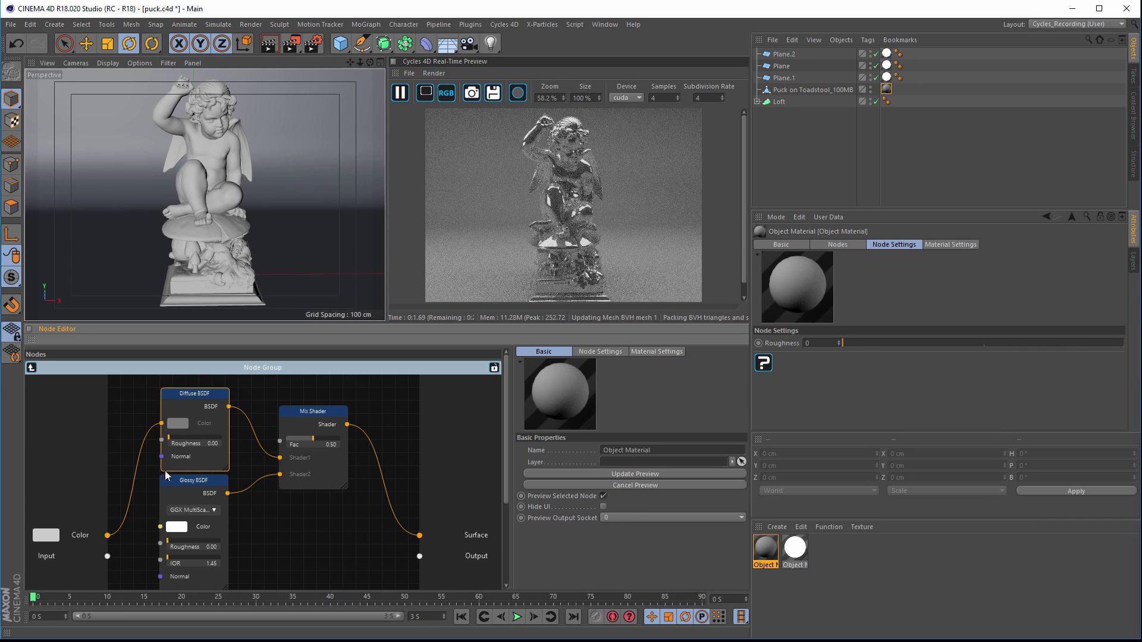
left_click_drag(160, 527, 108, 557)
right_click(75, 549)
left_click(97, 566)
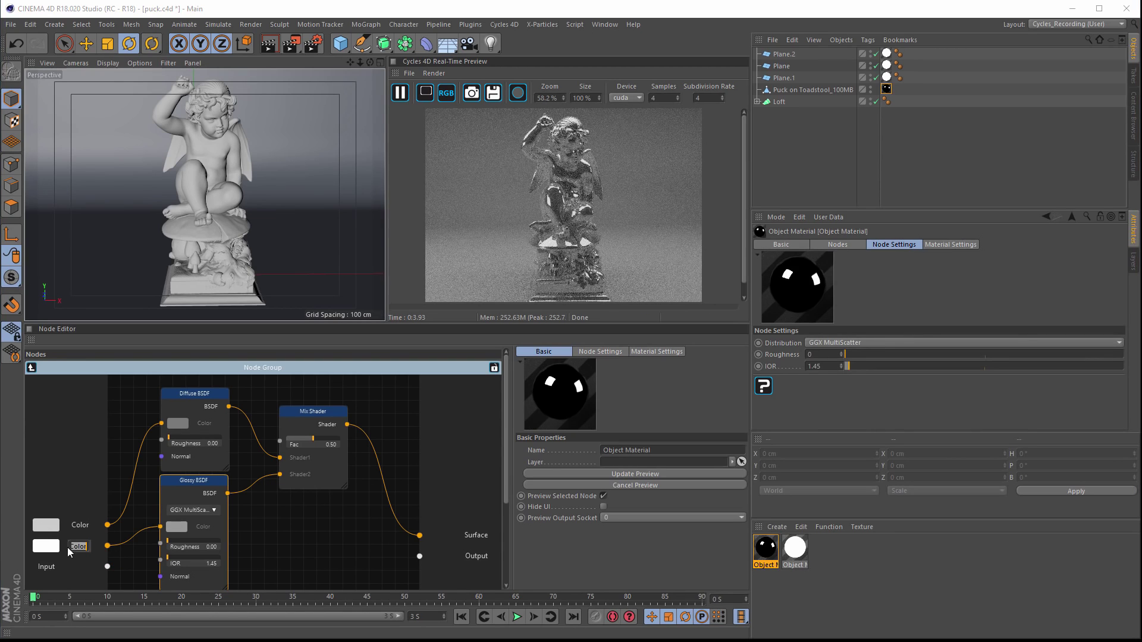
type("R")
key("Return")
left_click(141, 561)
- Expose the Glossy BSDF's Roughness and Normal as group inputs, and connect the Diffuse BSDF's Normal to the same Normal input
left_click_drag(162, 543, 105, 573)
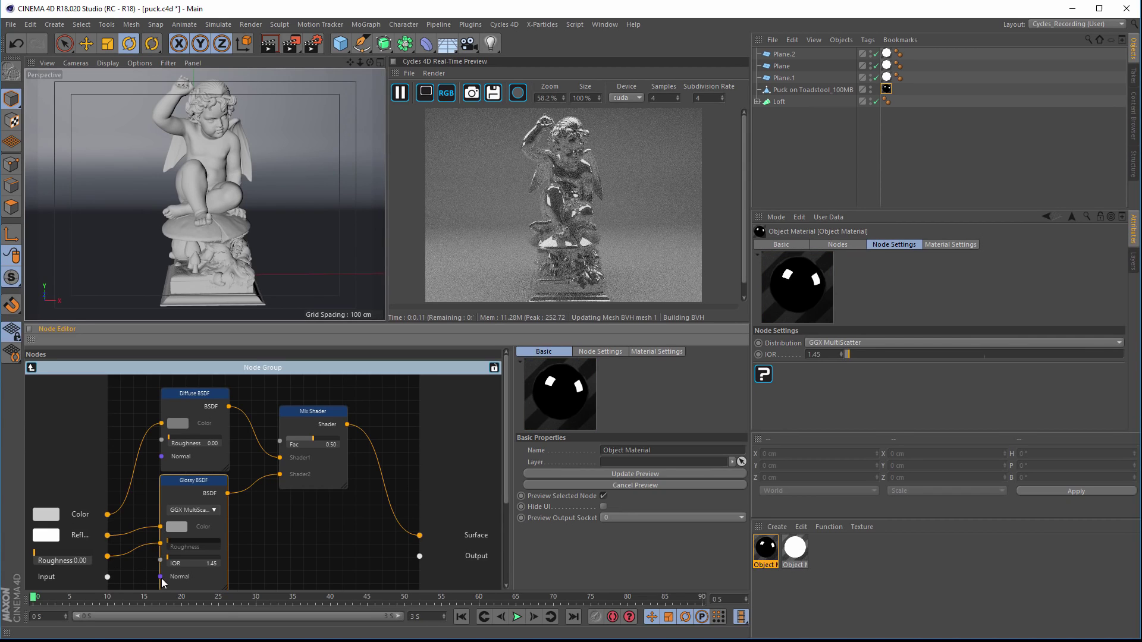
left_click_drag(159, 577, 108, 578)
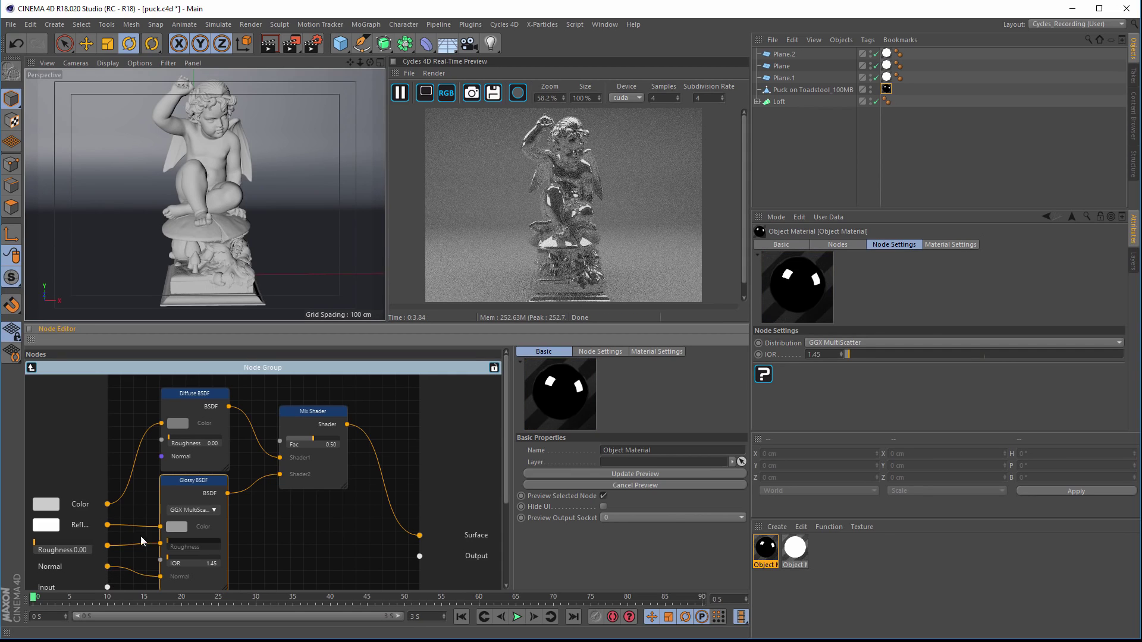
left_click_drag(155, 468, 163, 459)
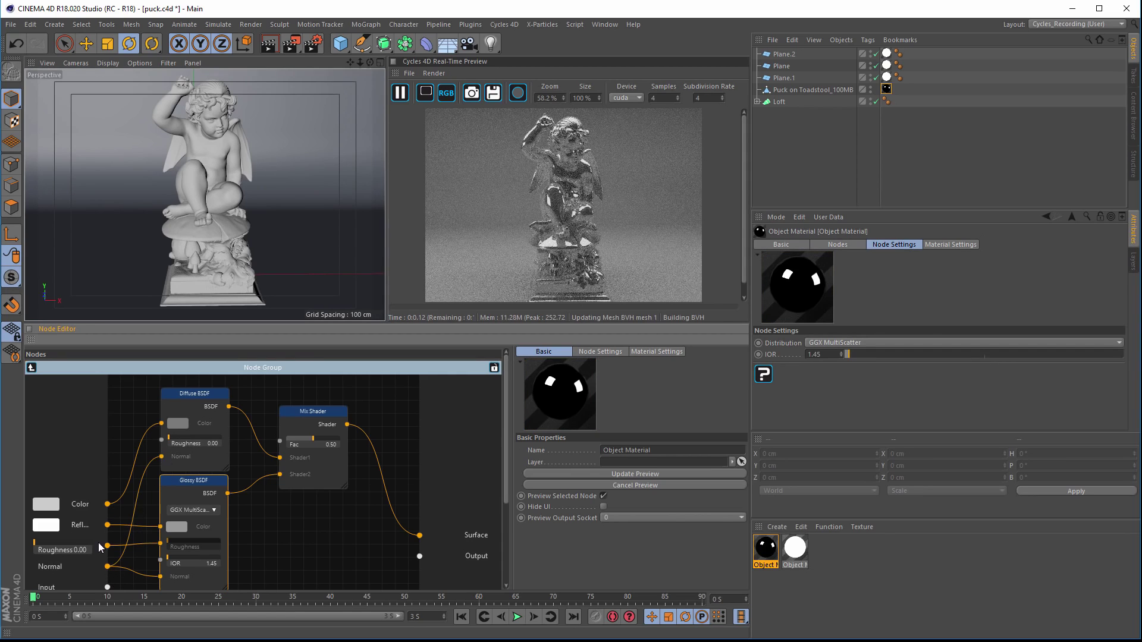
- Reposition the shader nodes inside the node group, hide unused sockets, and return to the main node graph
left_click(264, 576)
middle_click_drag(300, 535, 306, 537)
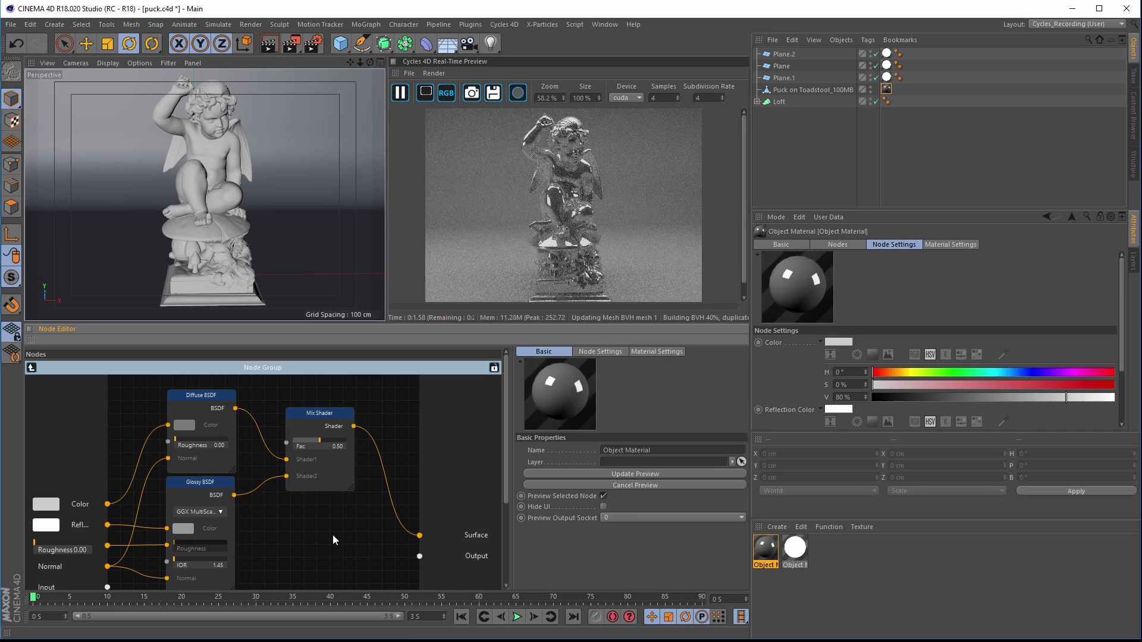
right_click(320, 509)
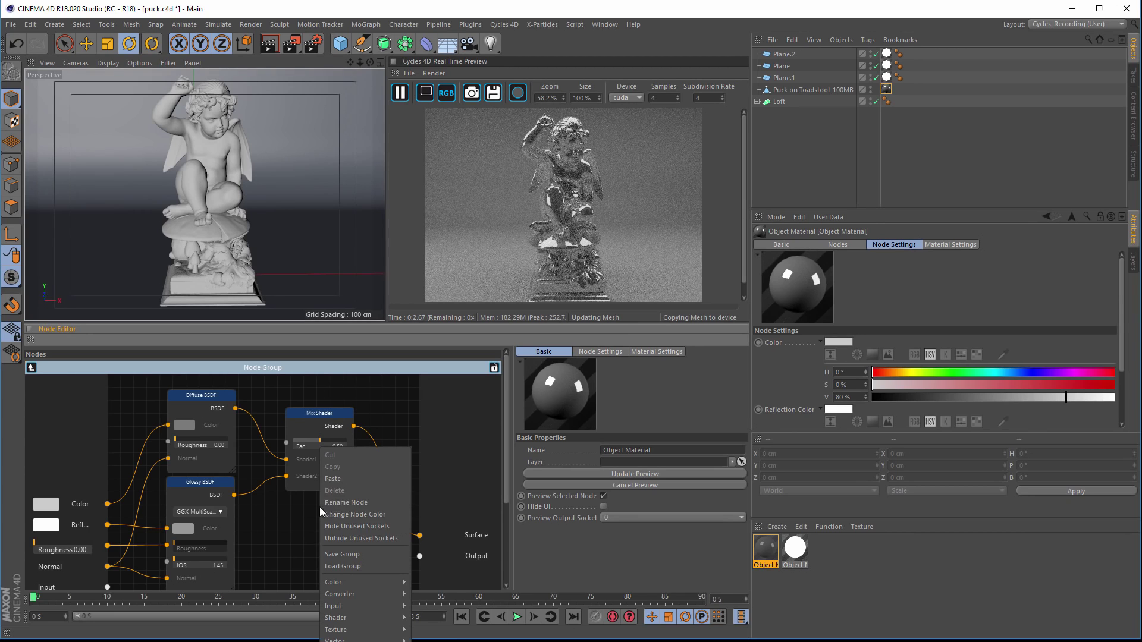
left_click(357, 526)
left_click(31, 368)
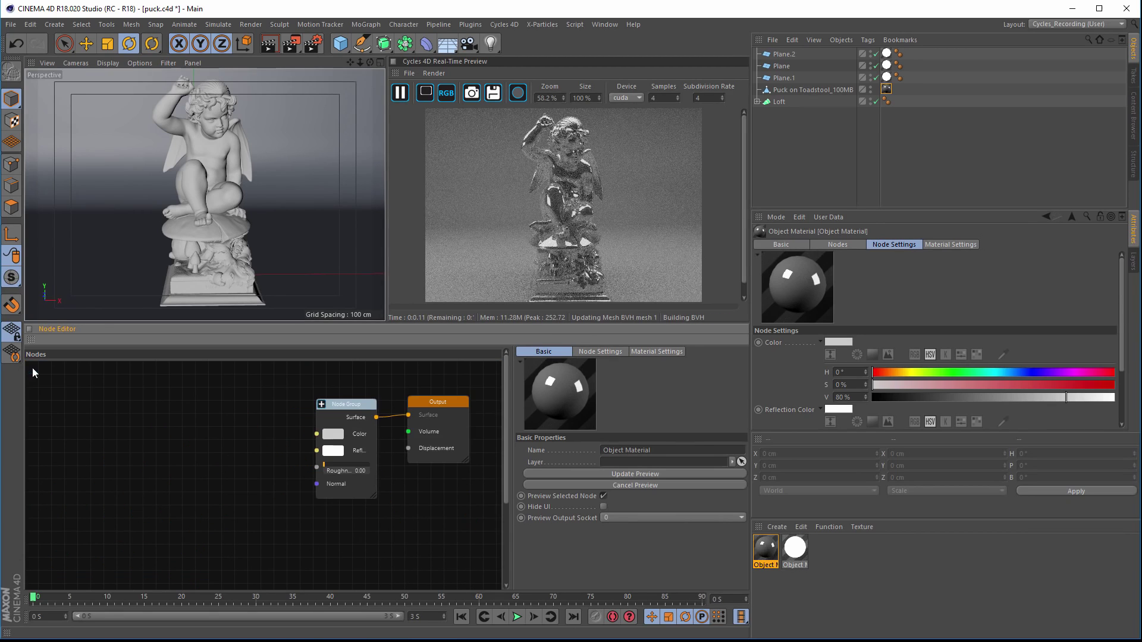
- Position the node group beside the Output node and set its Color to orange-red with H 18°, S 100%, V 100%
scroll(276, 456, "up", 5)
middle_click_drag(279, 448, 105, 474)
left_click_drag(407, 381, 418, 379)
left_click(245, 490)
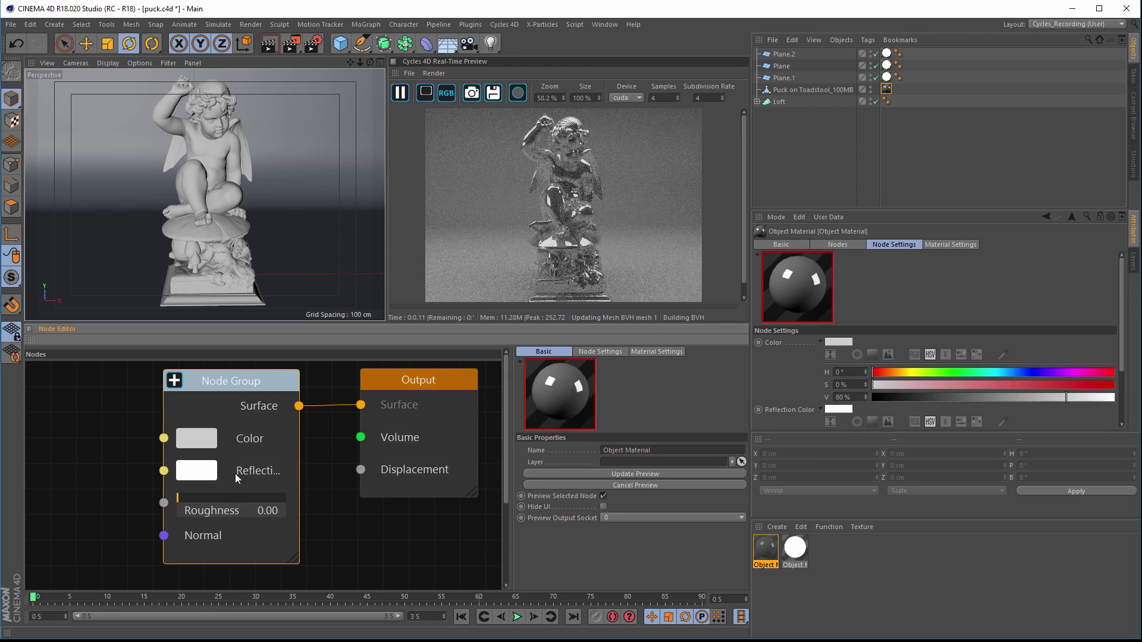
left_click(197, 438)
left_click_drag(236, 424, 242, 378)
left_click(227, 372)
left_click(187, 548)
- Set the node group's Reflection Color to bright green with H 118°, S 100%, V 100%
left_click(196, 470)
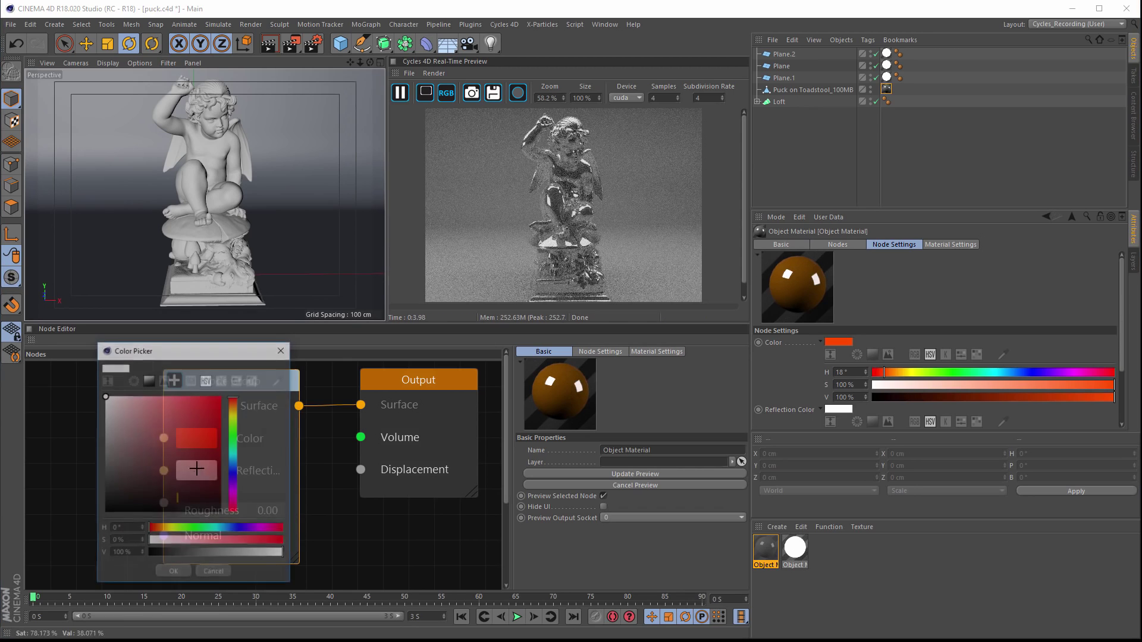
left_click_drag(238, 445, 234, 435)
left_click(280, 541)
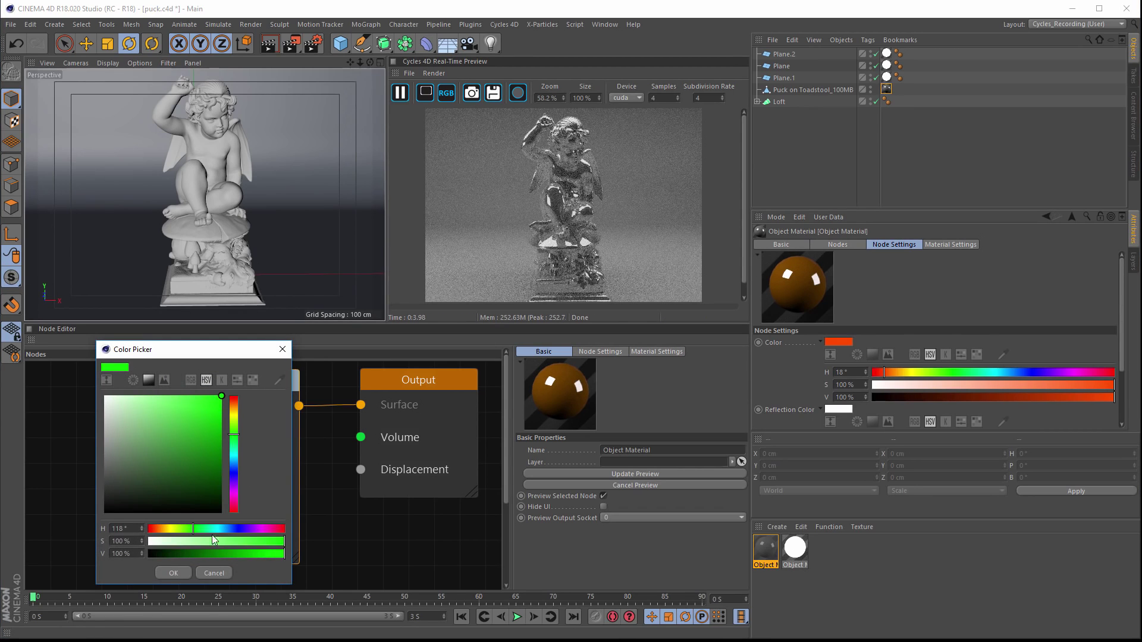
left_click(168, 568)
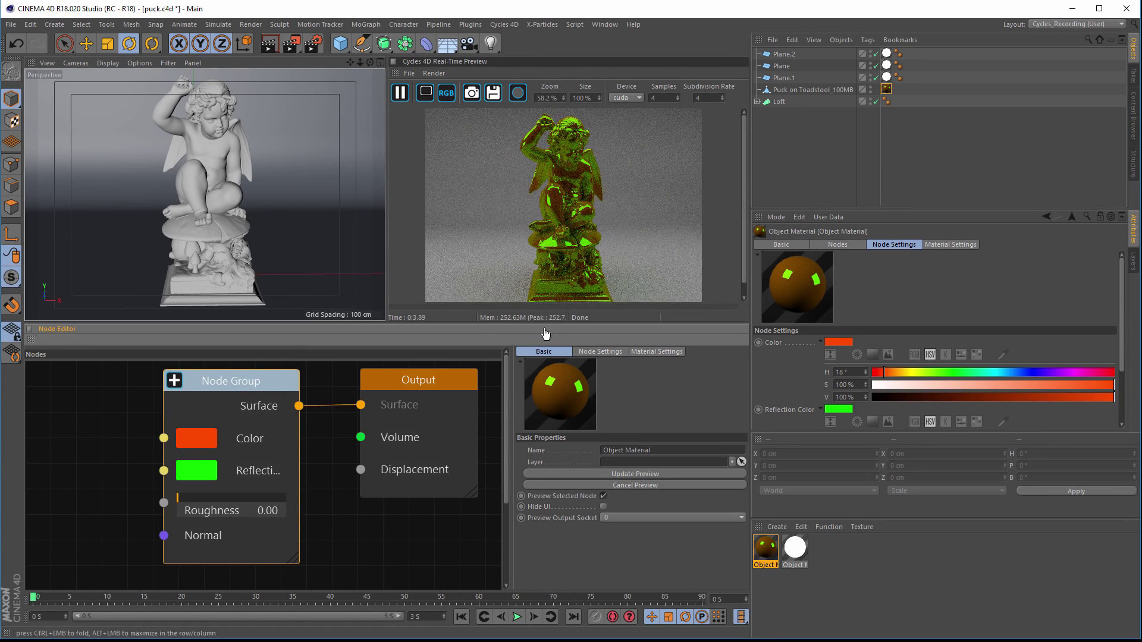
- Set the node group's Roughness to 0.08 and its Reflection Color to light yellow
left_click_drag(184, 502, 190, 502)
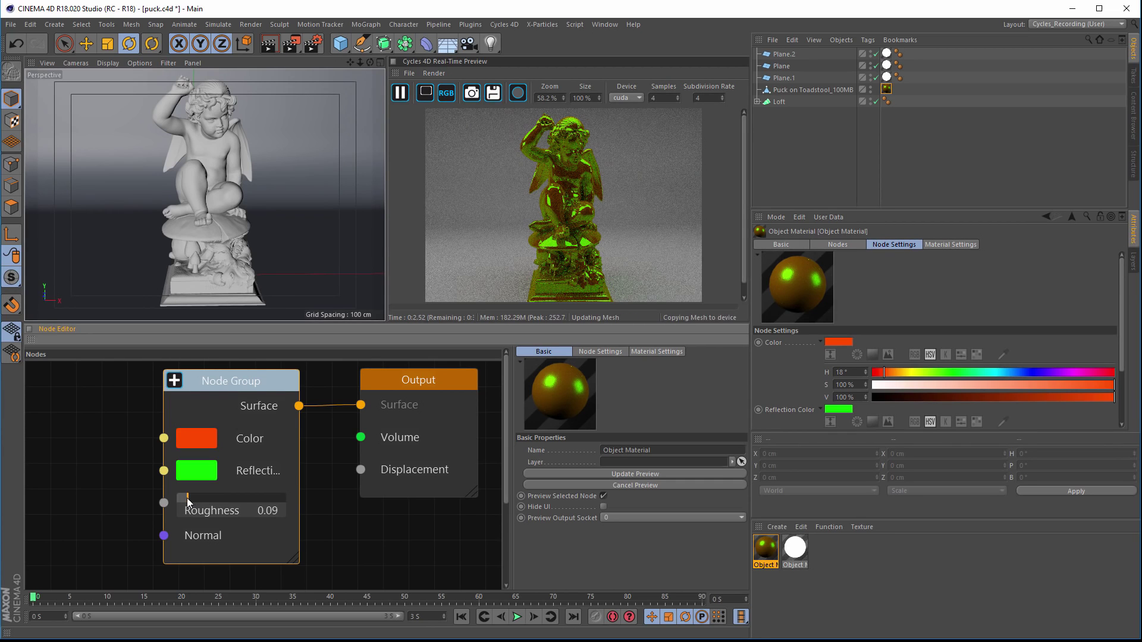
left_click(196, 471)
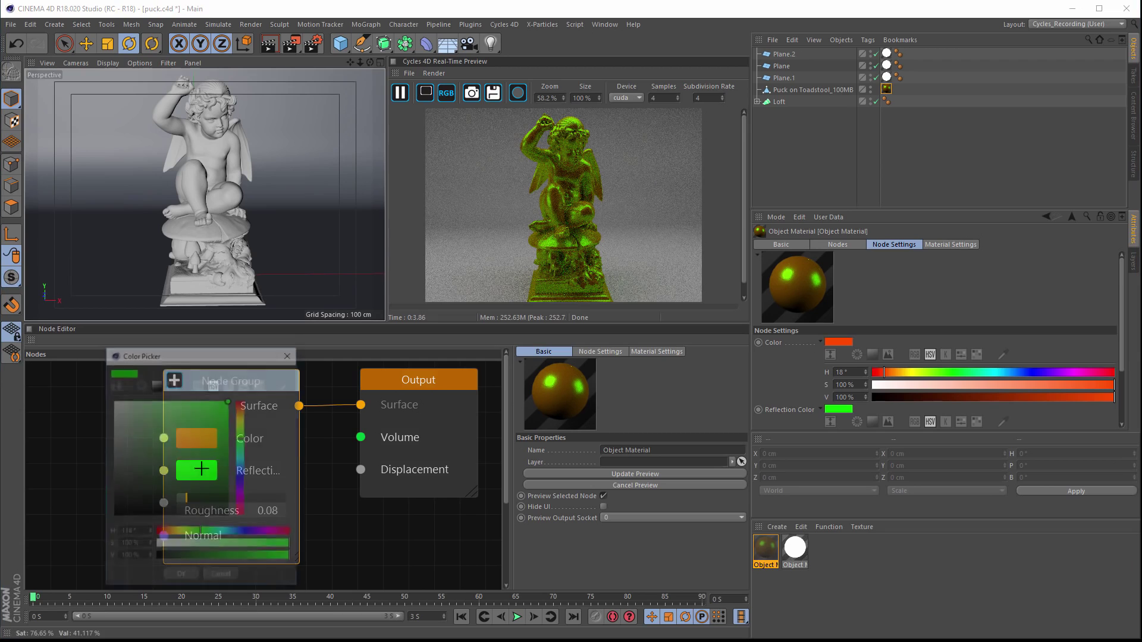
left_click(241, 420)
left_click(191, 424)
left_click(182, 577)
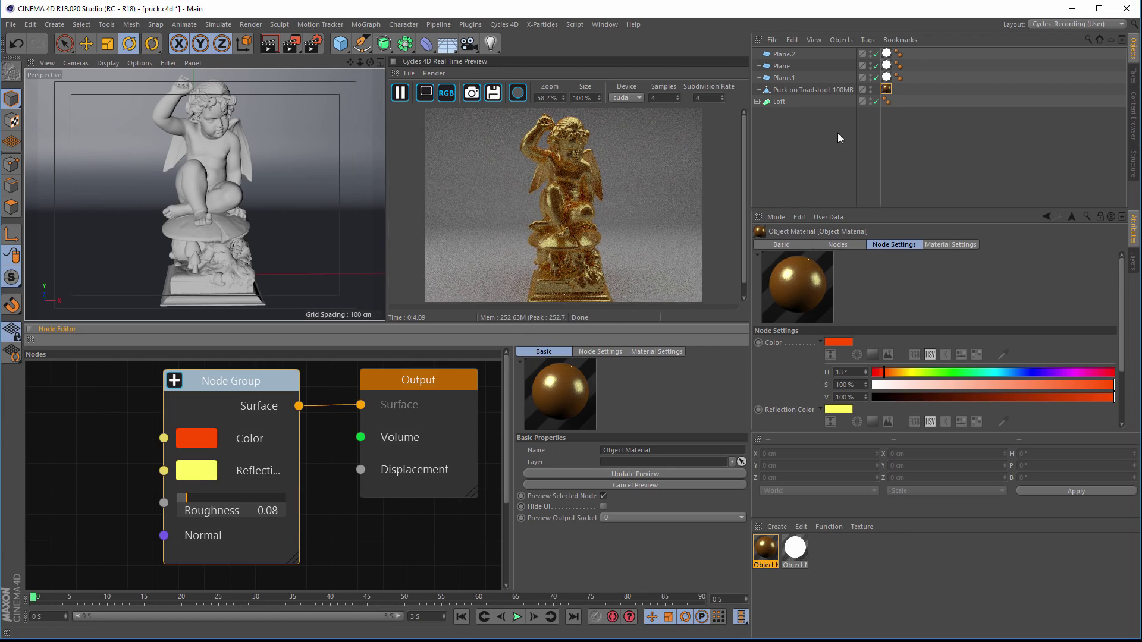
- Frame the statue's head and upper body closely to examine the material in the real-time preview
left_click_drag(237, 382, 200, 382)
left_click_drag(267, 202, 204, 169, "alt")
right_click_drag(205, 169, 218, 172, "alt")
middle_click_drag(218, 178, 210, 230, "alt")
right_click_drag(216, 213, 223, 208, "alt")
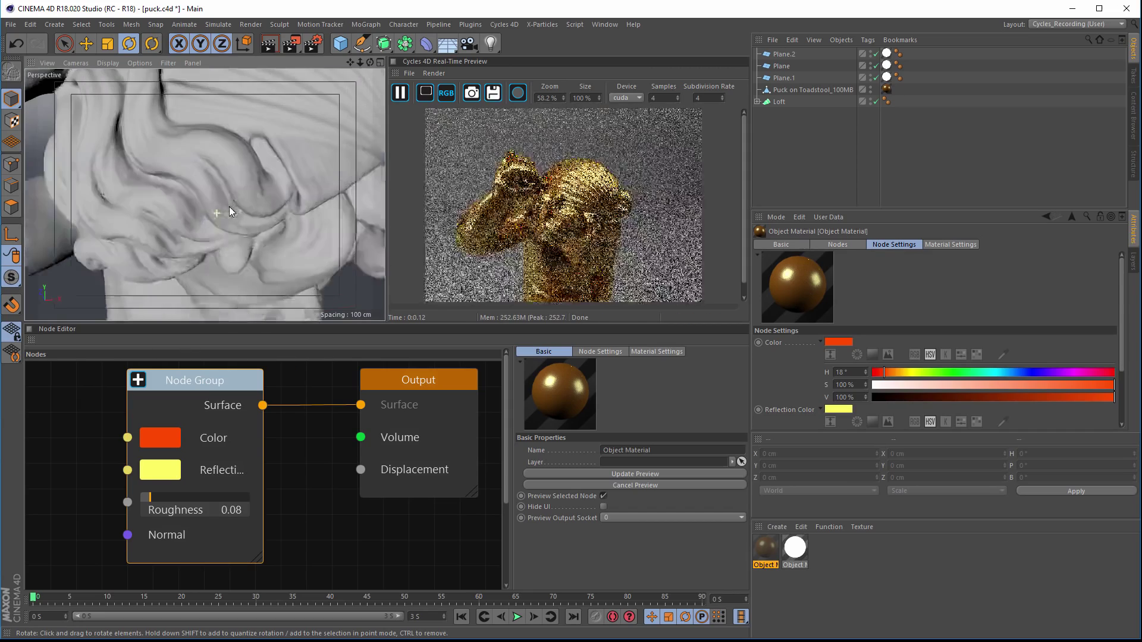
left_click_drag(223, 209, 258, 198, "alt")
right_click_drag(258, 198, 255, 191, "alt")
mouse_move(255, 191)
left_mouse_down("alt")
mouse_move(241, 177)
mouse_move(262, 197)
left_mouse_up("alt")
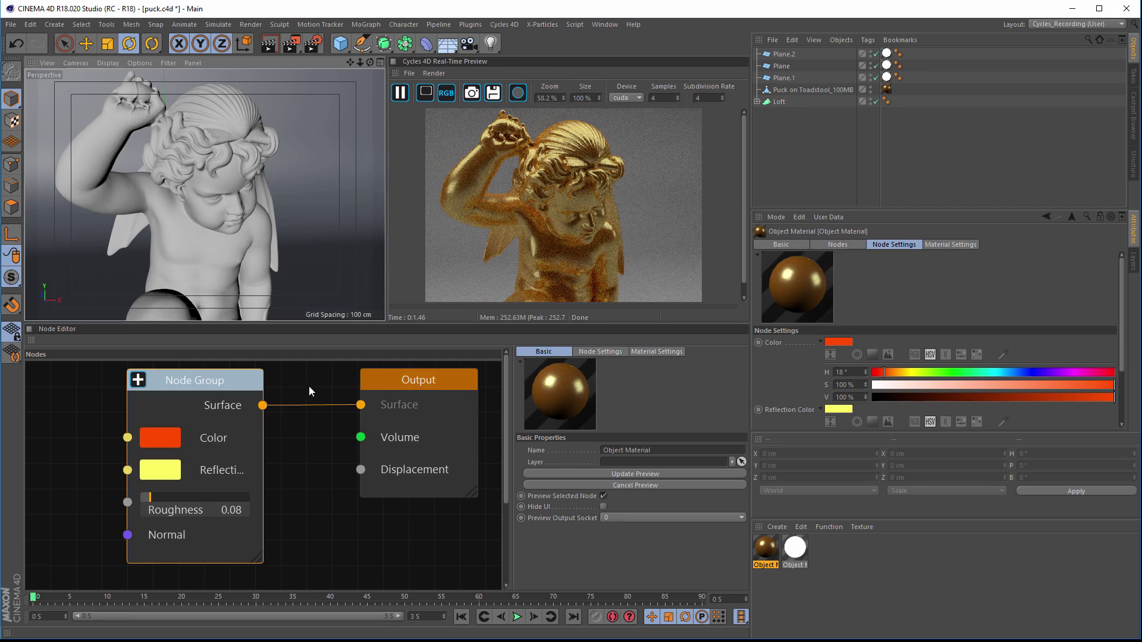
right_click(45, 385)
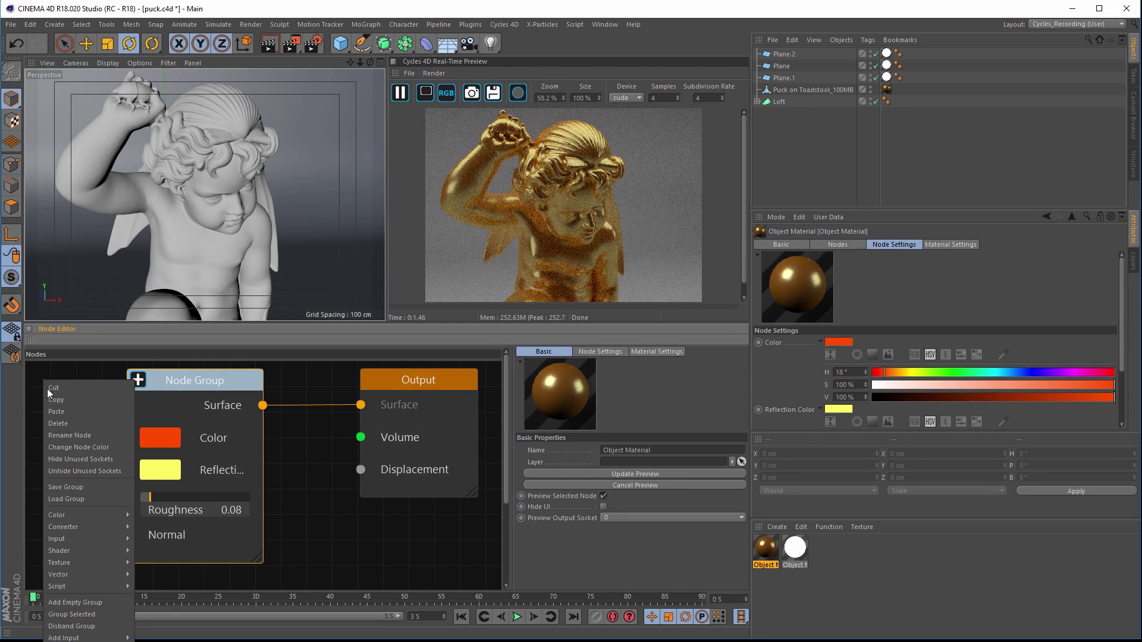
mouse_move(84, 521)
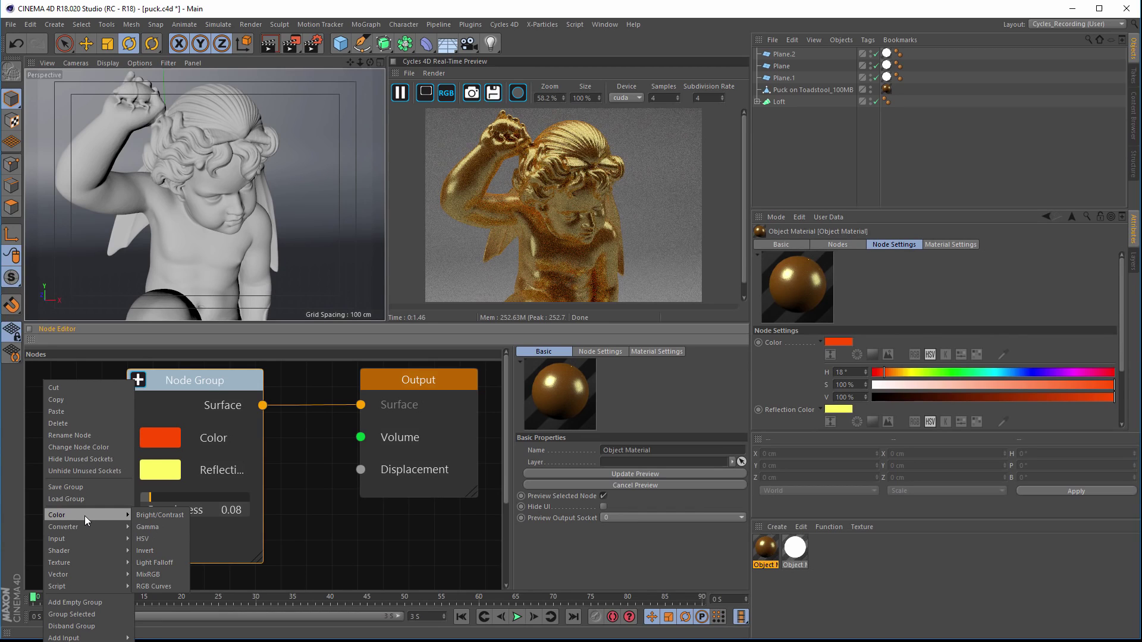
left_click(206, 381)
left_click_drag(221, 377, 199, 376)
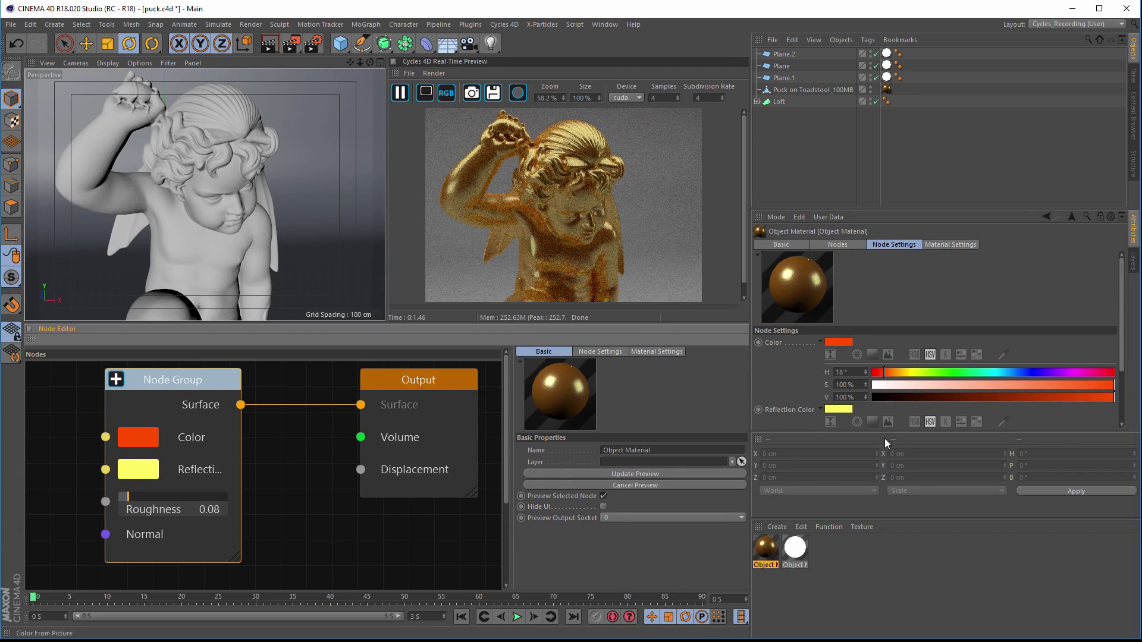
left_click_drag(351, 193, 293, 160, "alt")
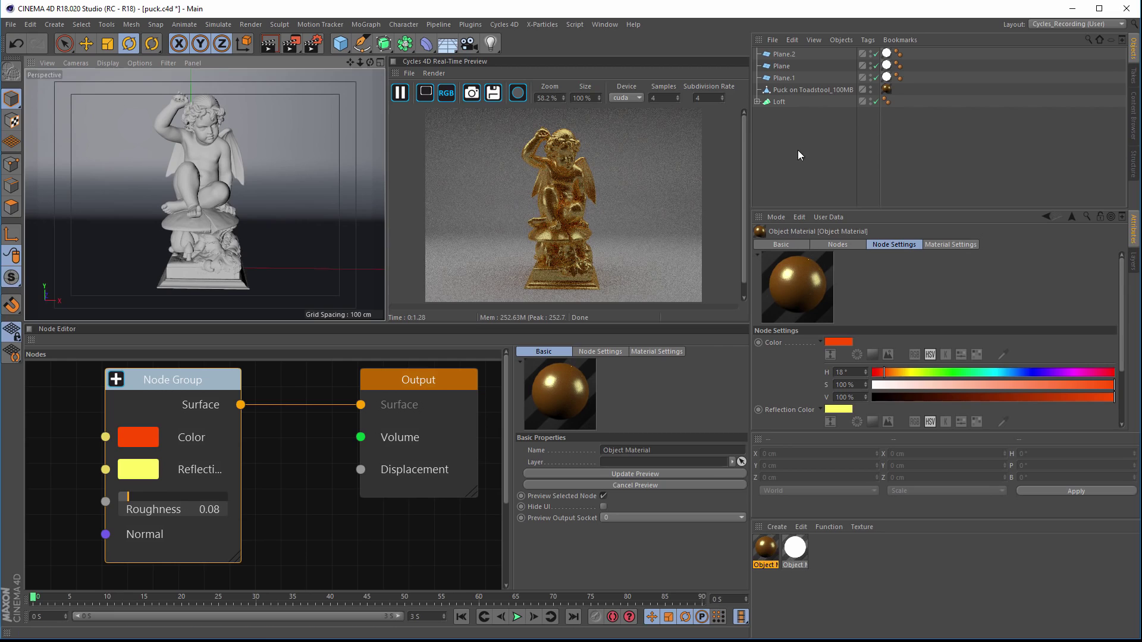
- Switch to the Particles.c4d scene at frame 200 and show the settings of the xpEmitter's Cycles 4D X-Particles tag
left_click(604, 25)
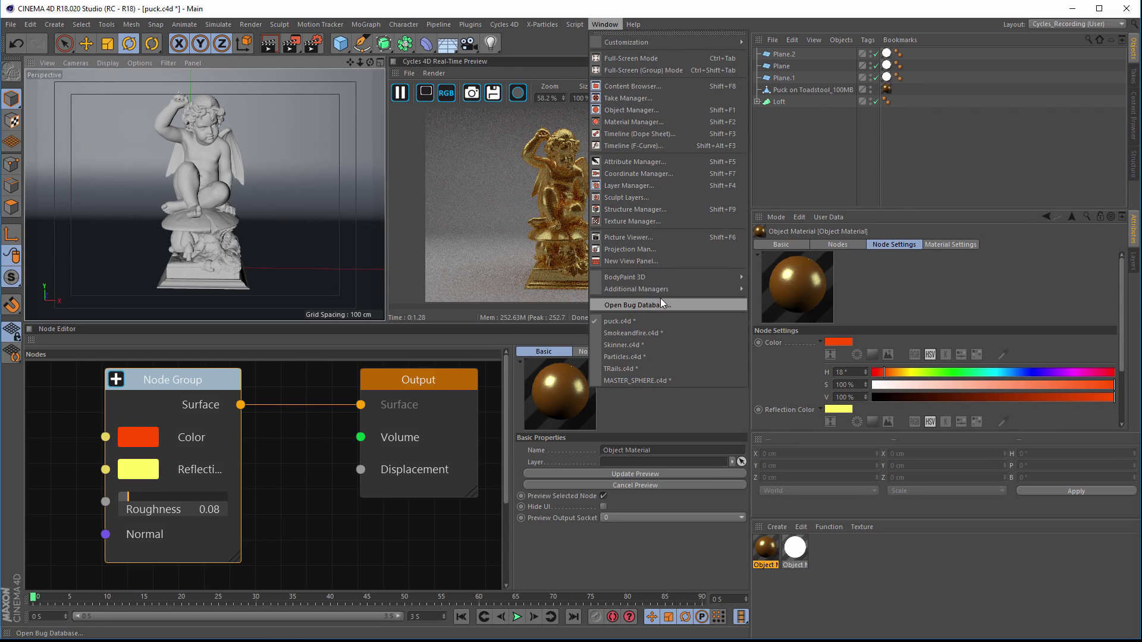
left_click(641, 359)
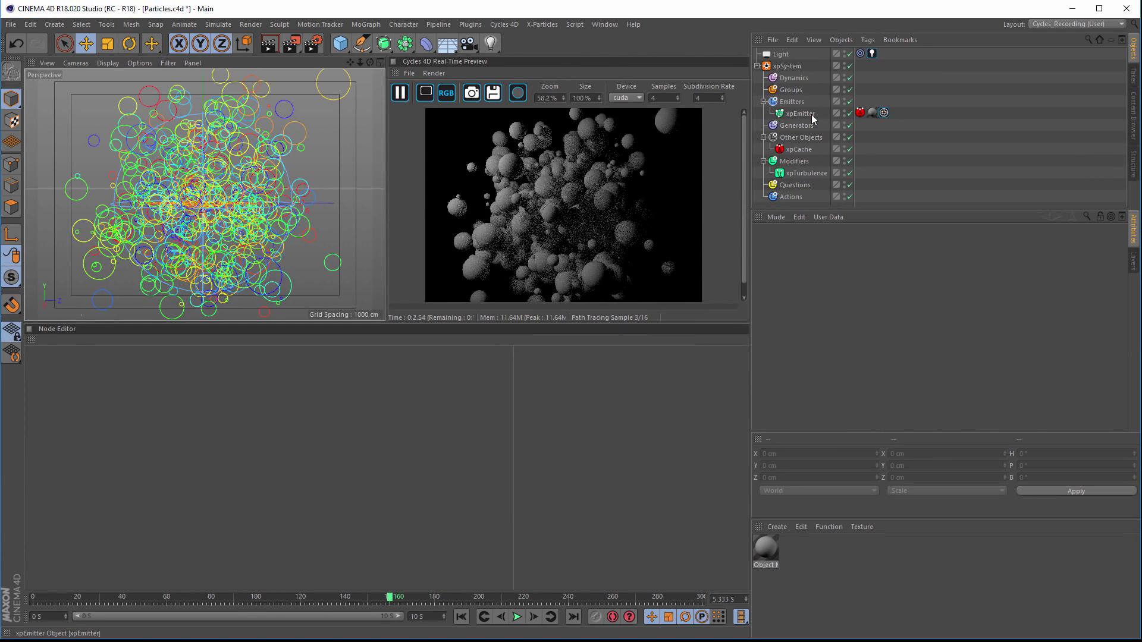
left_click_drag(30, 600, 480, 614)
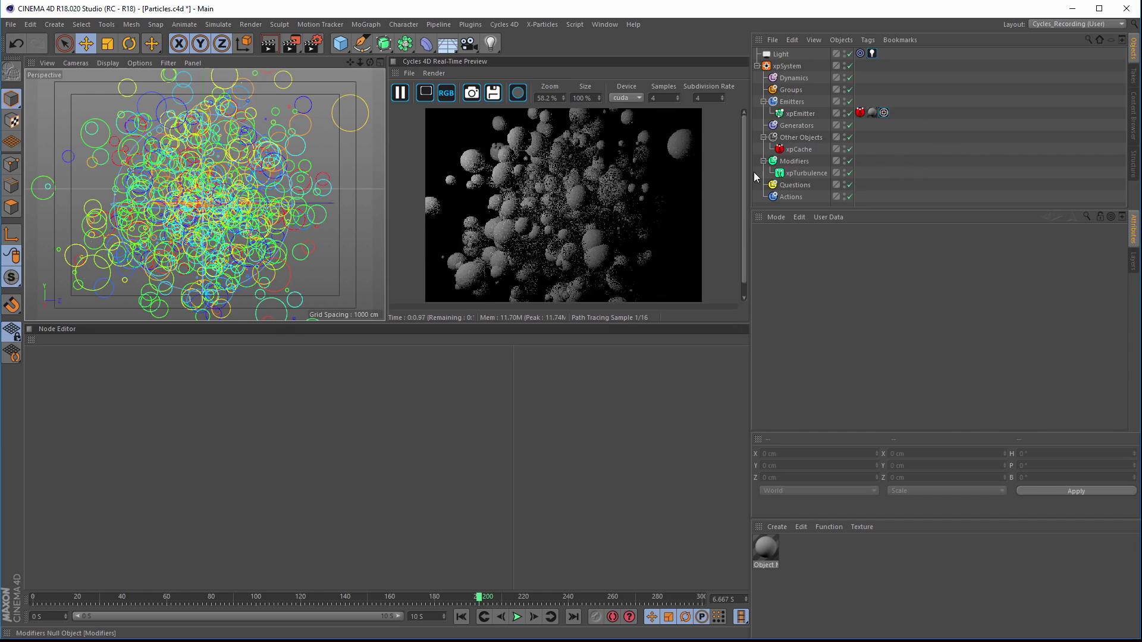
left_click(885, 111)
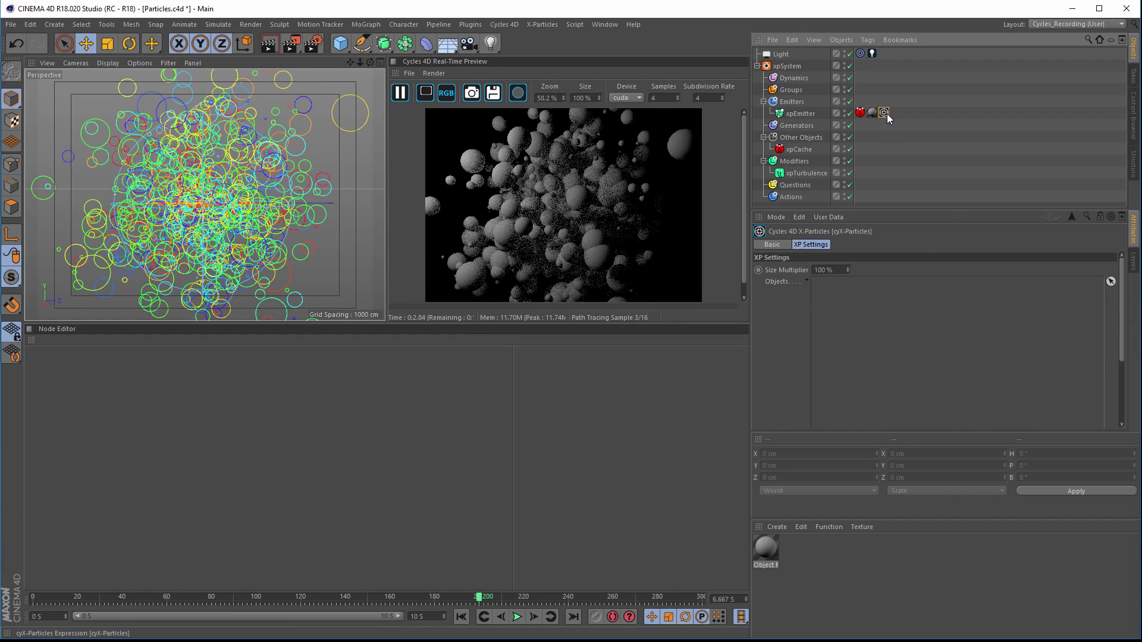
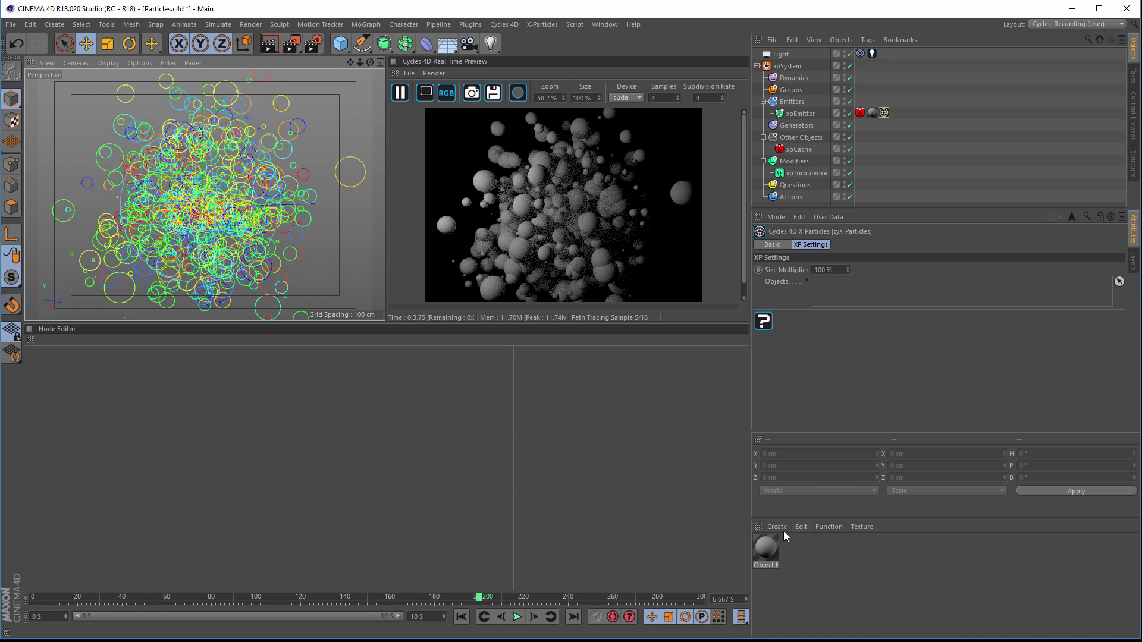
- Open the object material's node graph and space the Diffuse BSDF and Output nodes apart
double_click(767, 549)
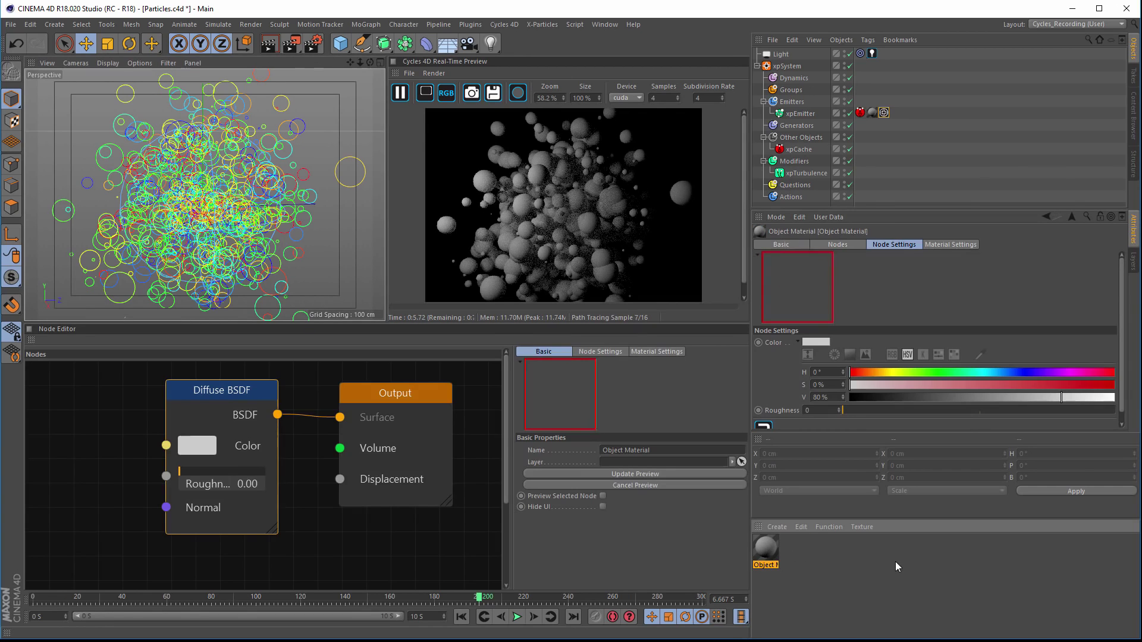
scroll(383, 529, "down", 4)
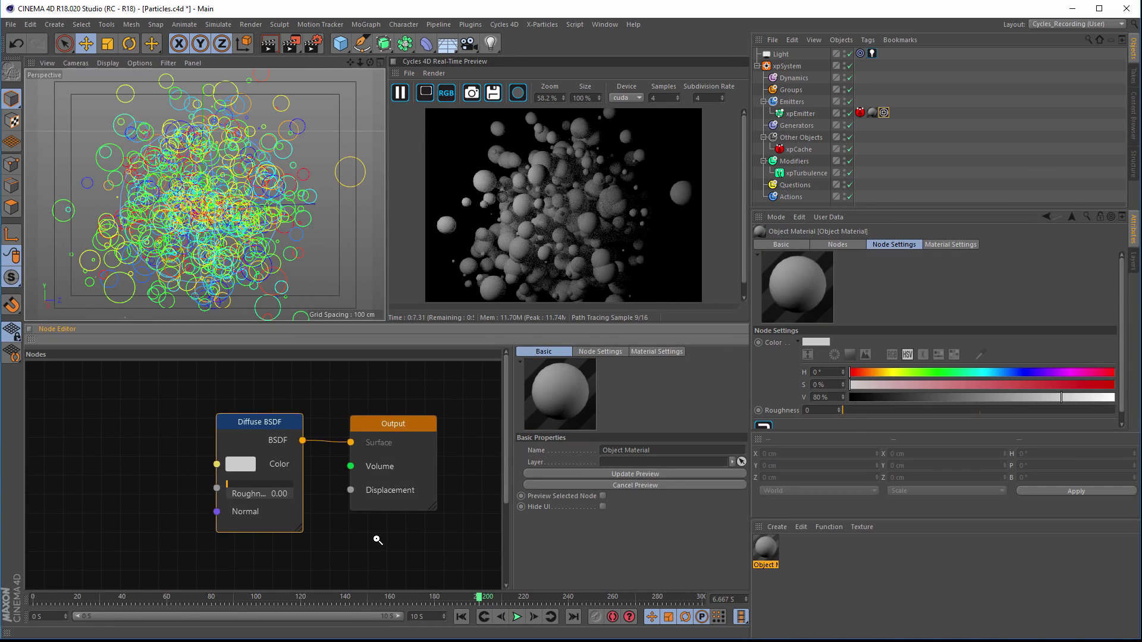
middle_click_drag(387, 542, 382, 496)
left_click_drag(289, 394, 235, 392)
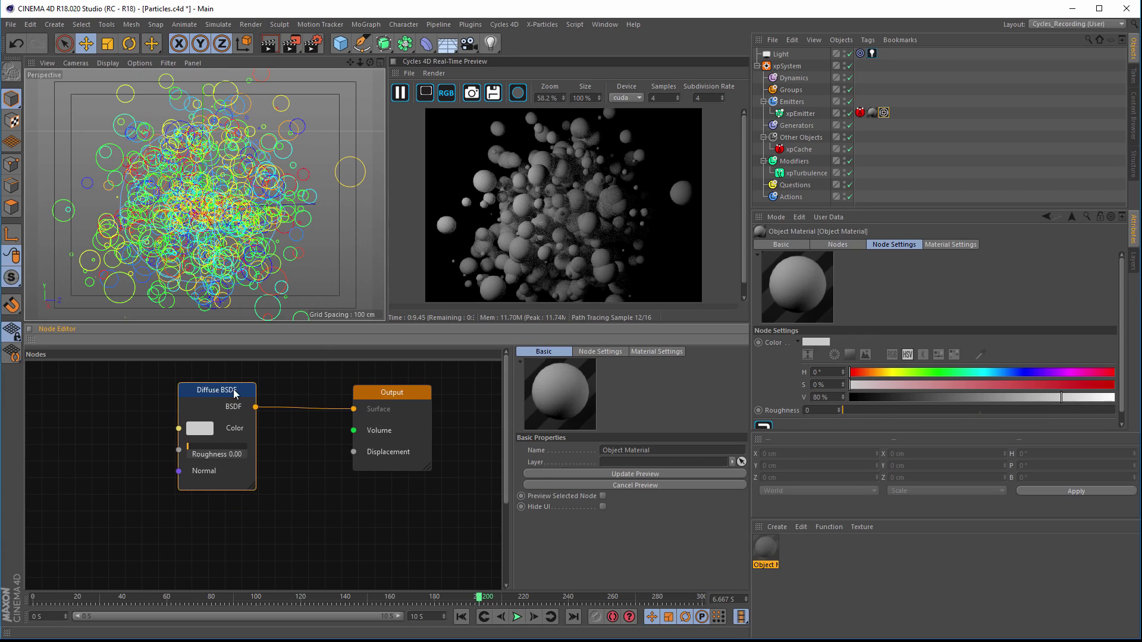
left_click_drag(377, 392, 428, 391)
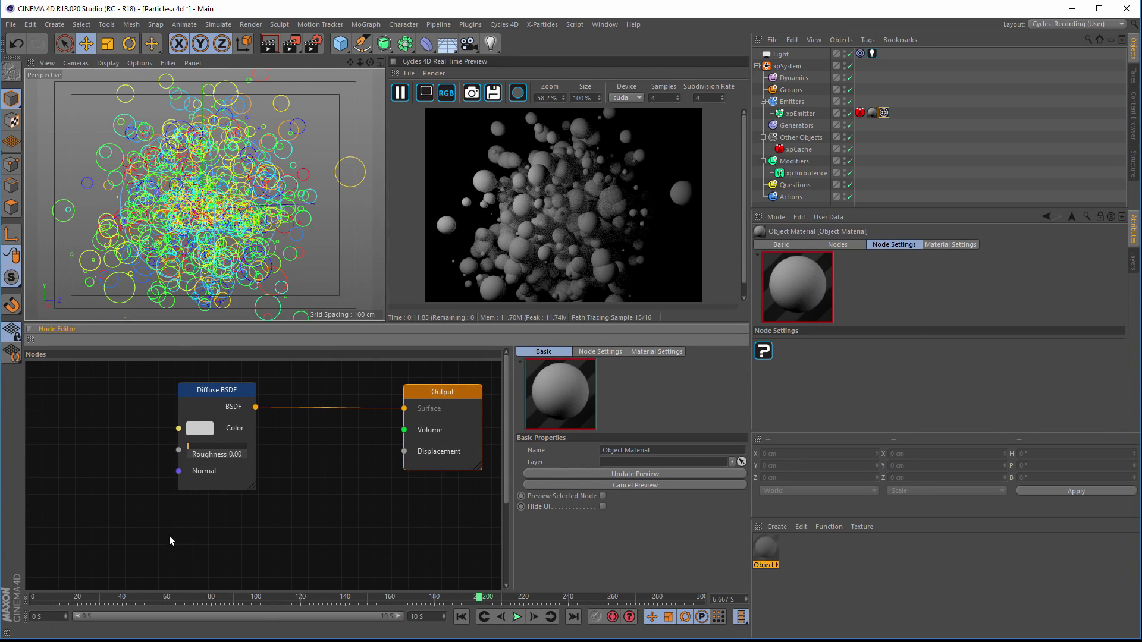
- Add a Mix Shader node and insert it into the connection between Diffuse BSDF and Output
right_click(174, 520)
mouse_move(216, 641)
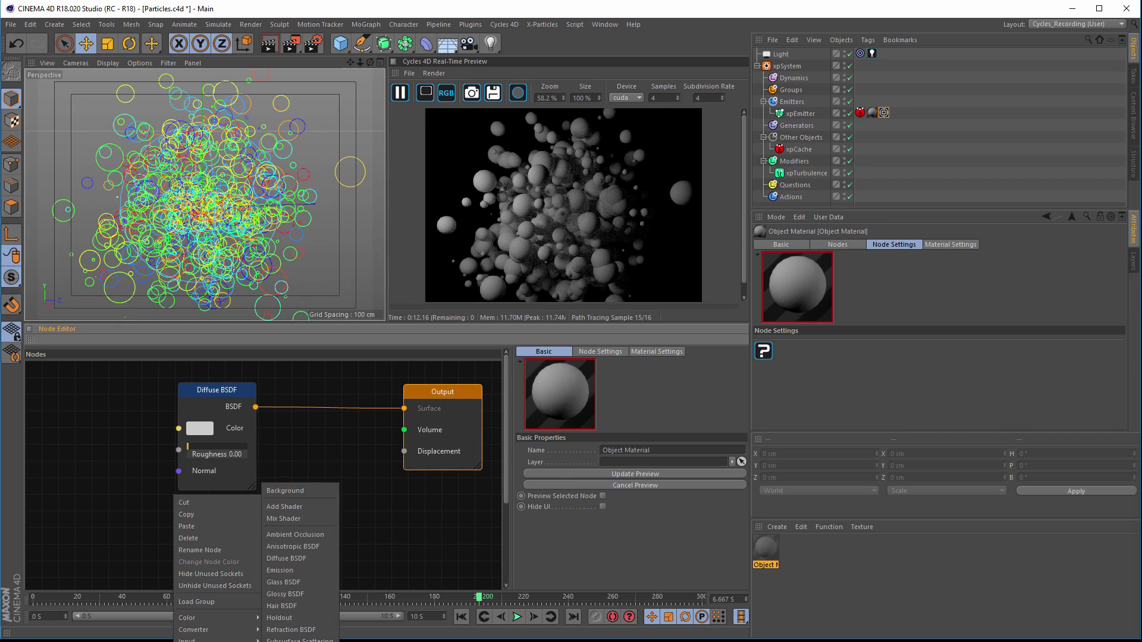
left_click(306, 517)
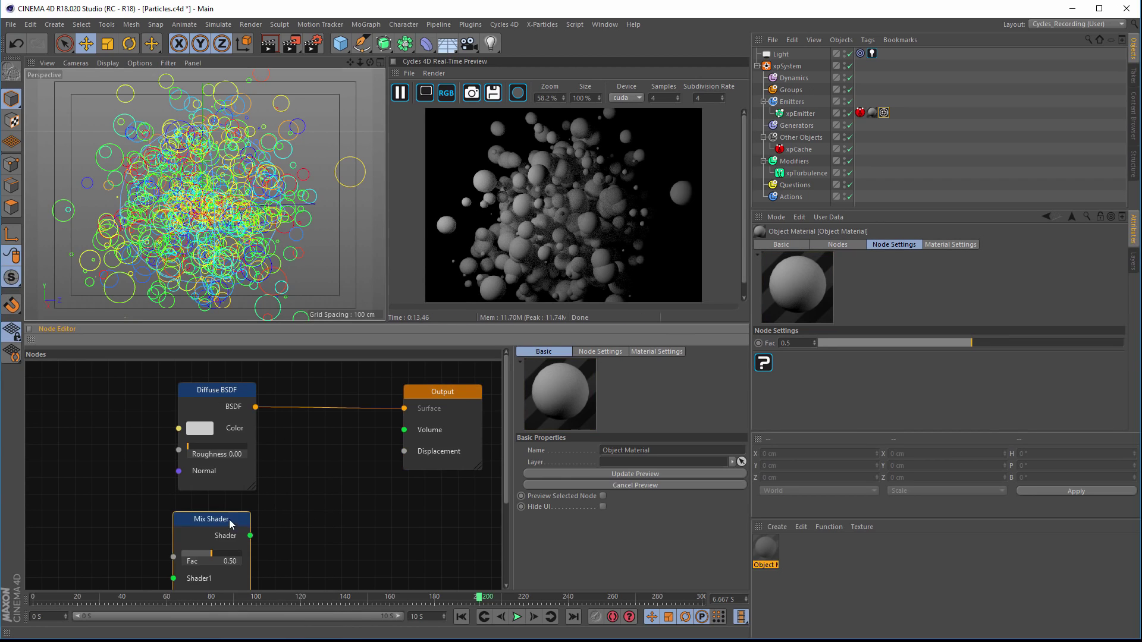
left_click_drag(235, 515, 349, 416)
- Add an Emission node, connect it to the Mix Shader's Shader2 input, and set the mix Fac to 0.29
scroll(179, 494, "down", 2)
right_click(133, 489)
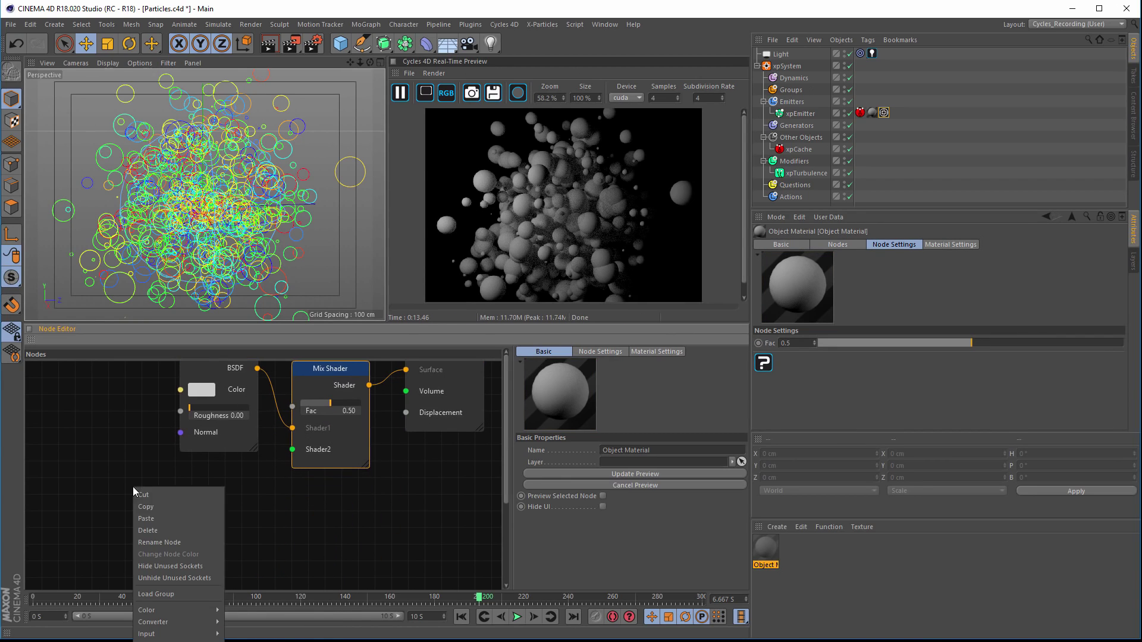
mouse_move(179, 640)
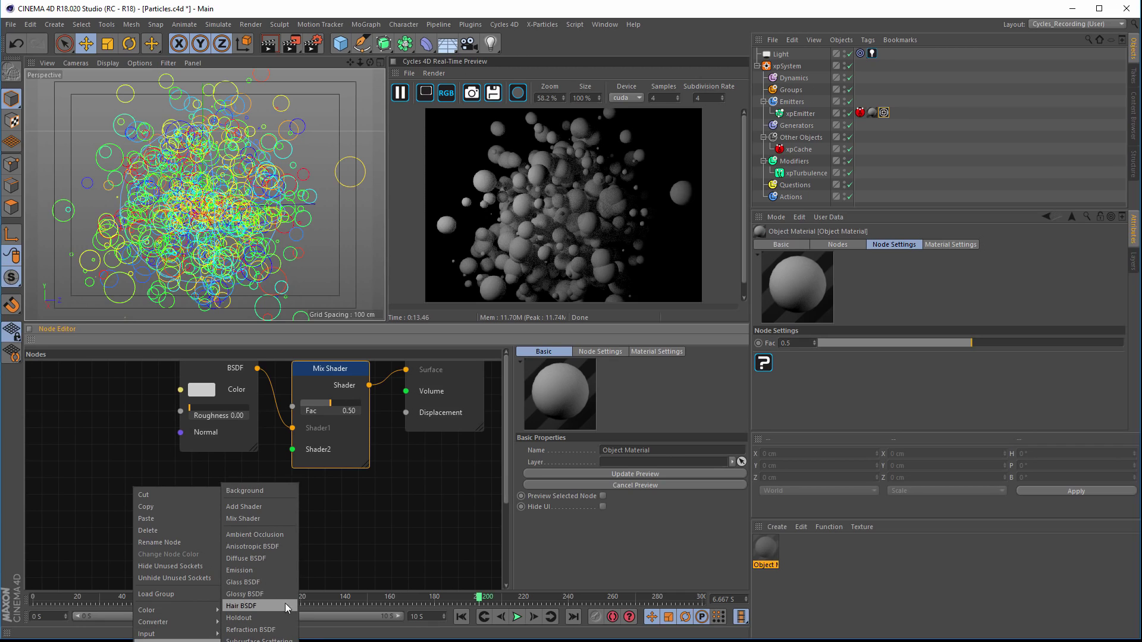
left_click(263, 576)
left_click_drag(182, 493, 229, 469)
left_click_drag(295, 452, 293, 450)
middle_click_drag(301, 494, 364, 525)
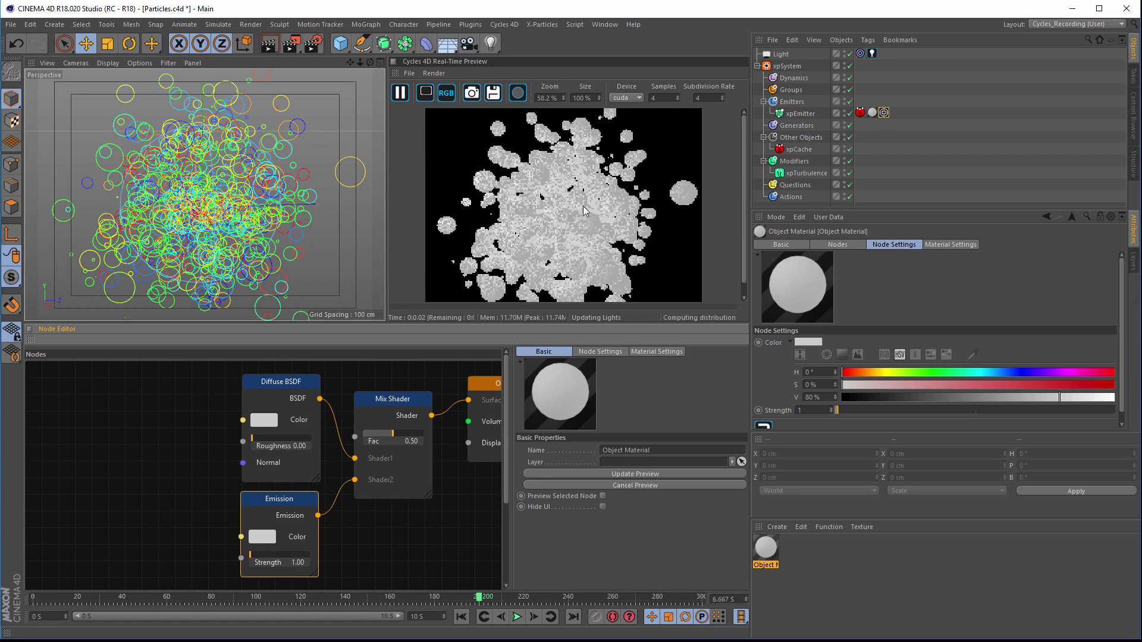
left_click_drag(392, 439, 381, 438)
left_click_drag(266, 503, 268, 504)
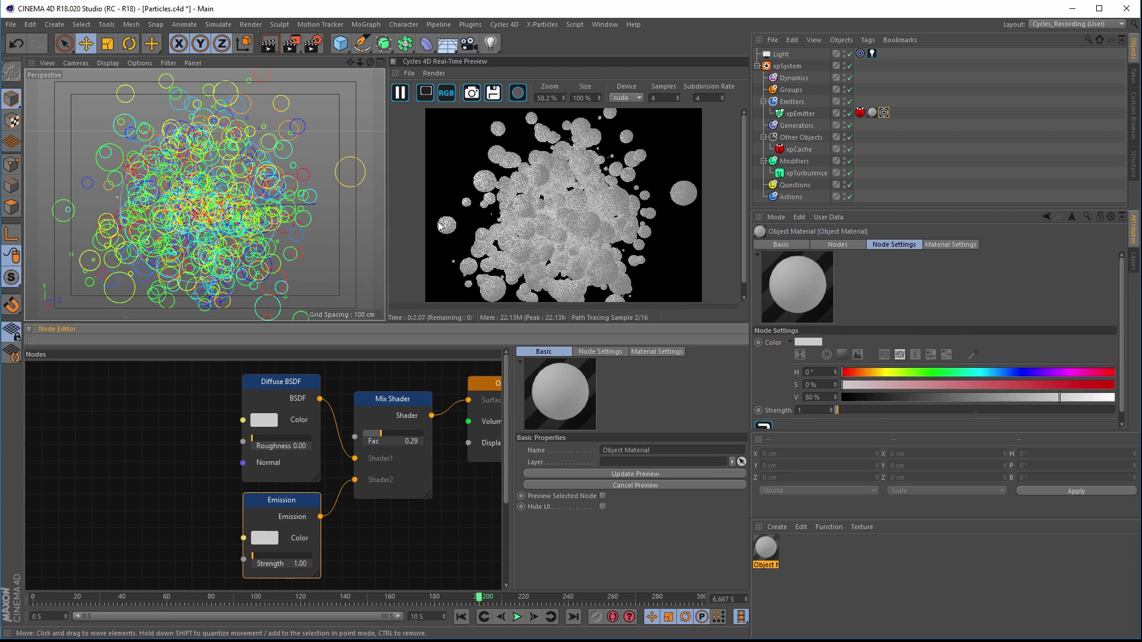
- Show the xpEmitter's particle display settings, including its Color Mode and Gradient Color
left_click(800, 113)
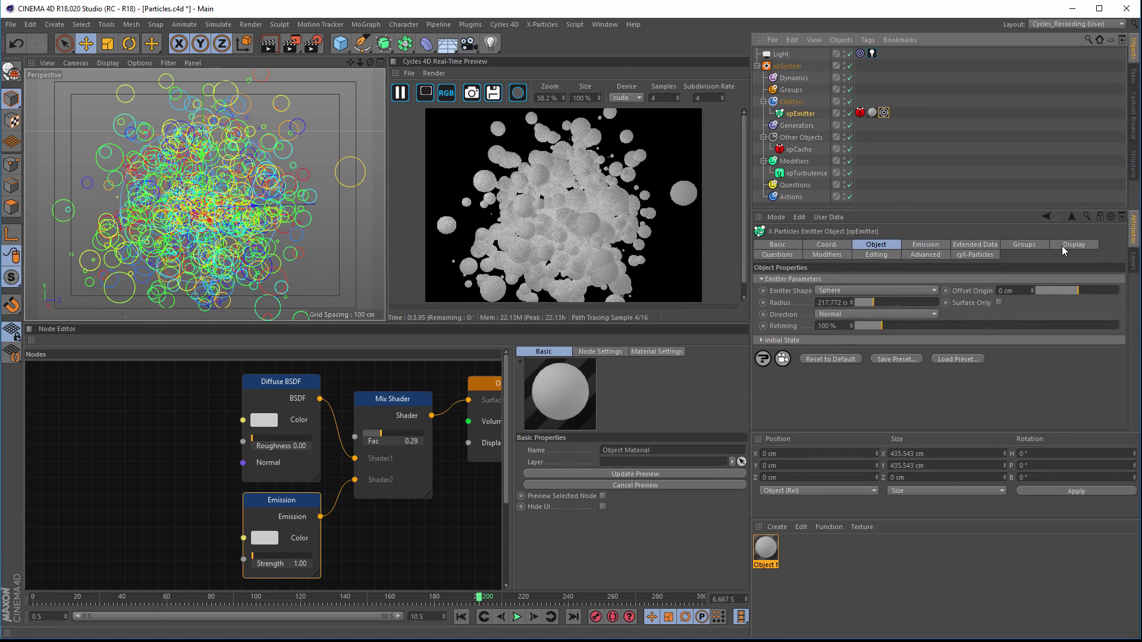
left_click(1060, 247)
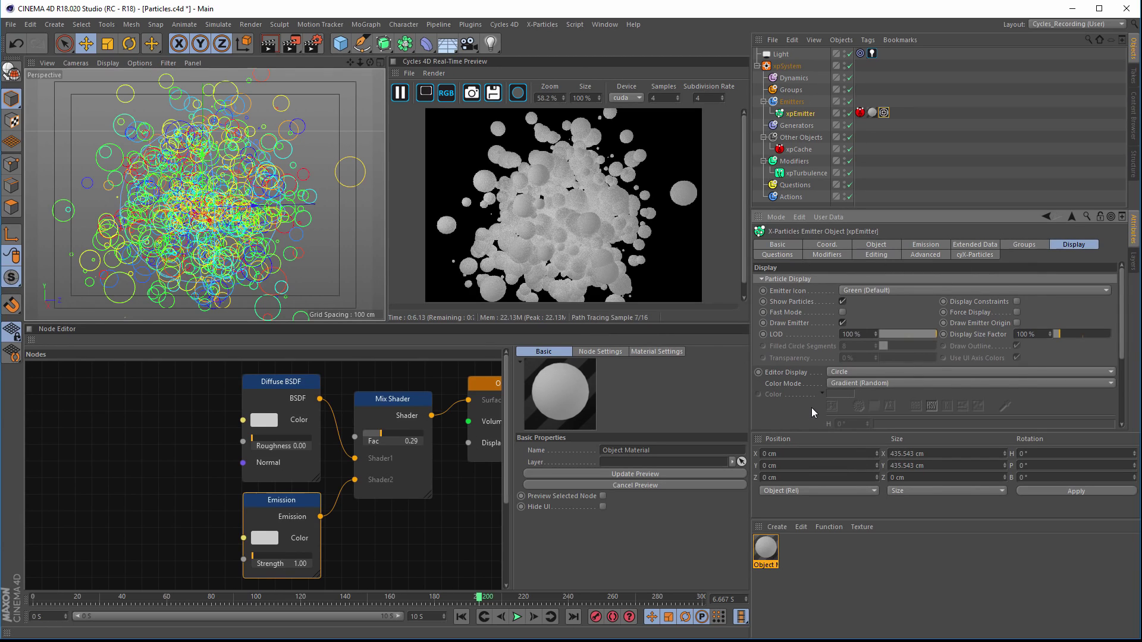
scroll(814, 412, "down", 5)
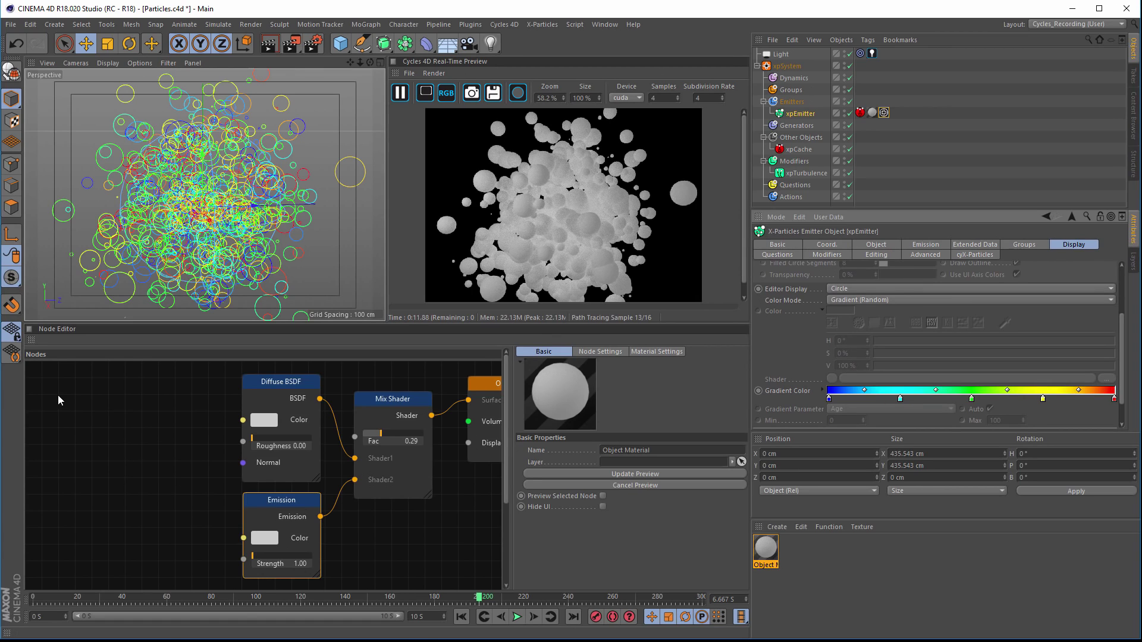
- Add a Particle Info node and connect its Color output to the Color inputs of Diffuse BSDF and Emission
right_click(52, 370)
mouse_move(73, 518)
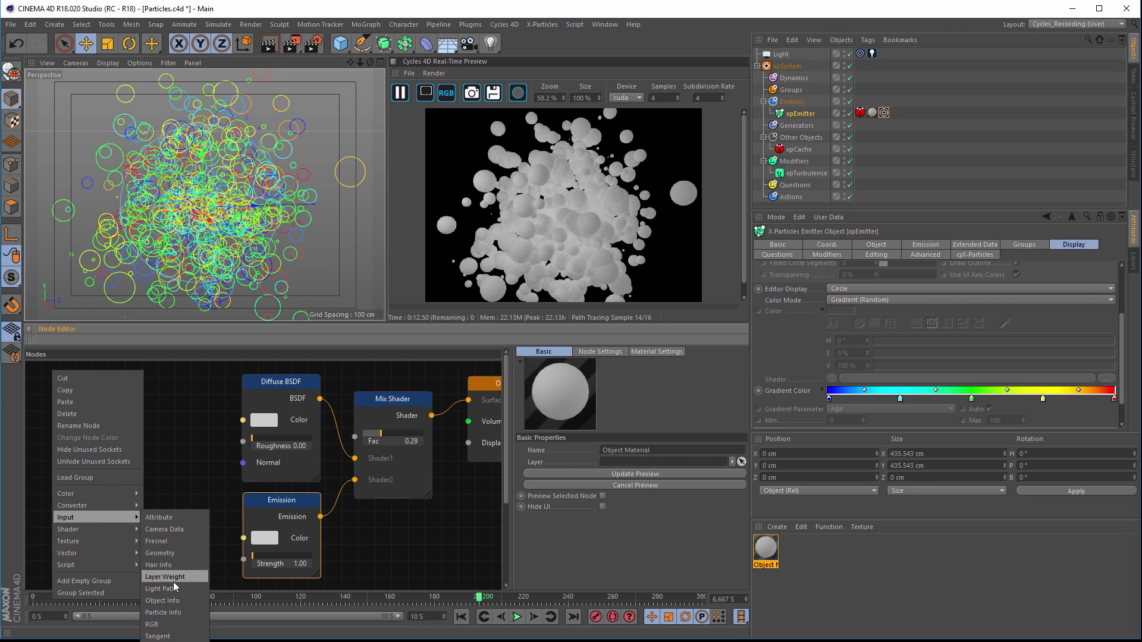
left_click(179, 620)
left_click_drag(82, 374, 96, 372)
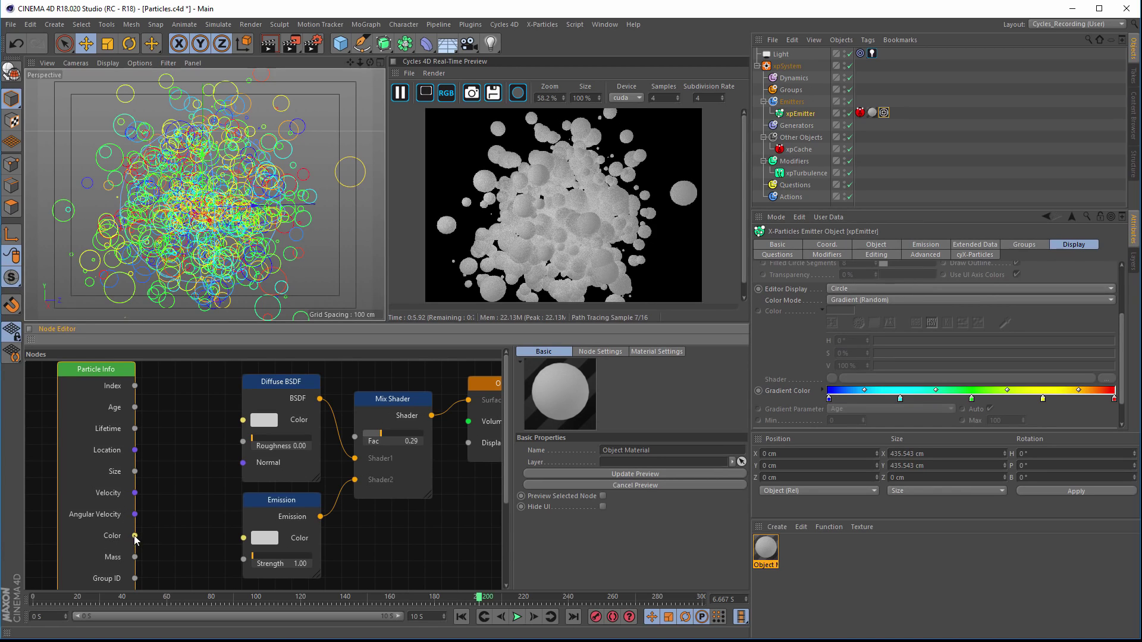
left_click_drag(219, 452, 243, 420)
left_click_drag(135, 536, 243, 538)
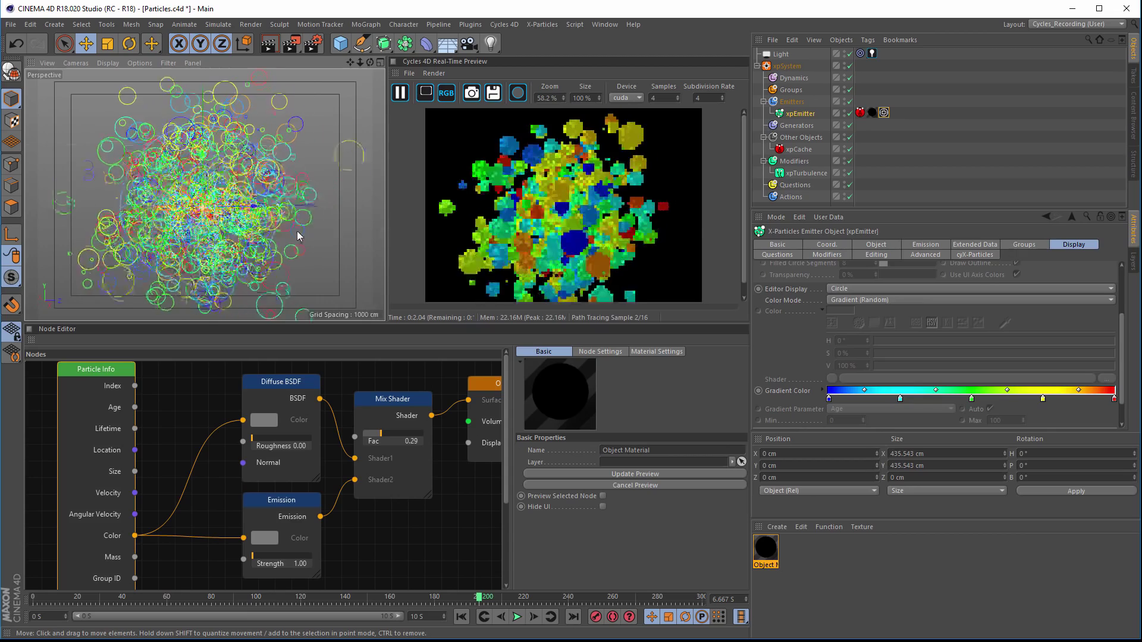
scroll(301, 238, "down", 3)
middle_click_drag(305, 234, 288, 227, "alt")
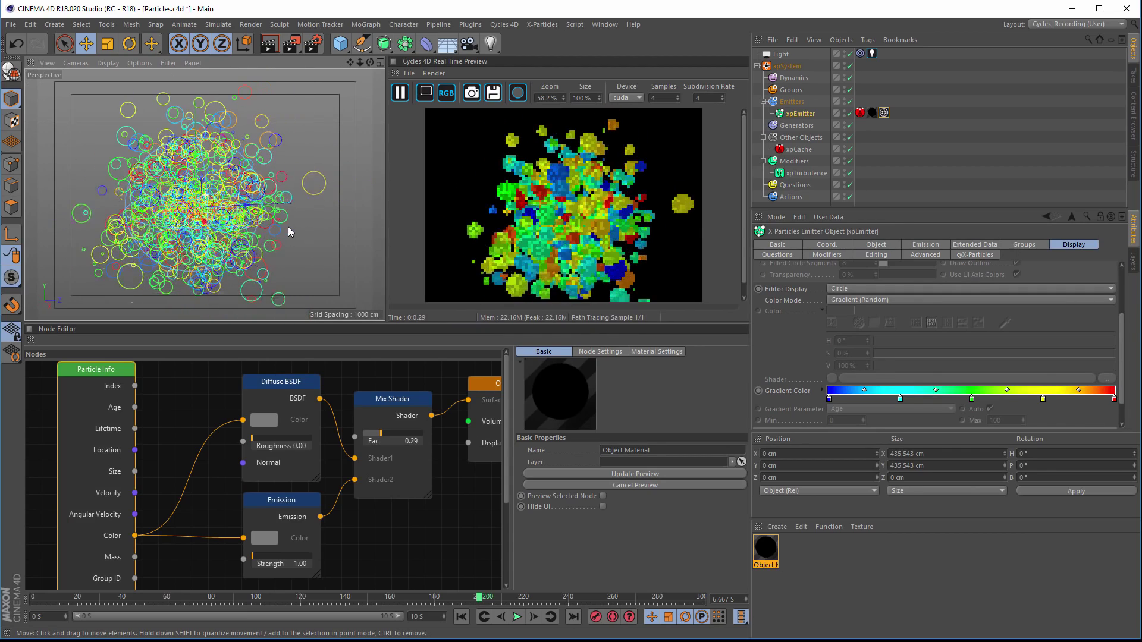
- Rearrange the nodes to make room and place a duplicate of the Mix Shader between the original and Output
left_click_drag(109, 373, 87, 375)
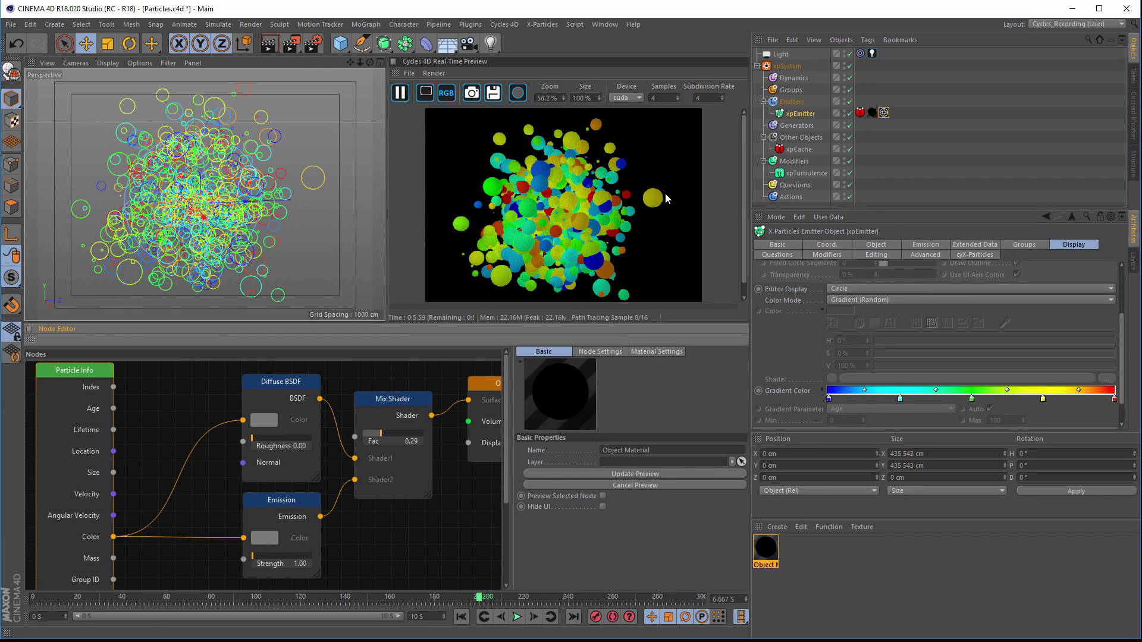
middle_click_drag(383, 522, 389, 533)
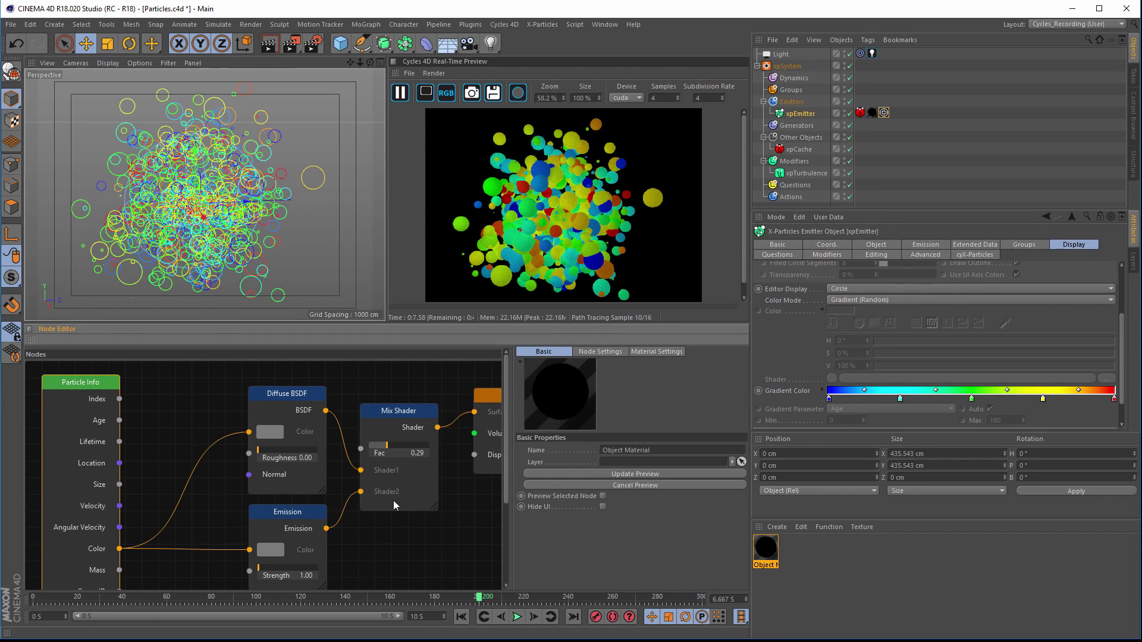
left_click_drag(225, 391, 439, 589)
left_click_drag(395, 424, 314, 426)
left_click_drag(495, 412, 504, 431)
left_click(338, 424)
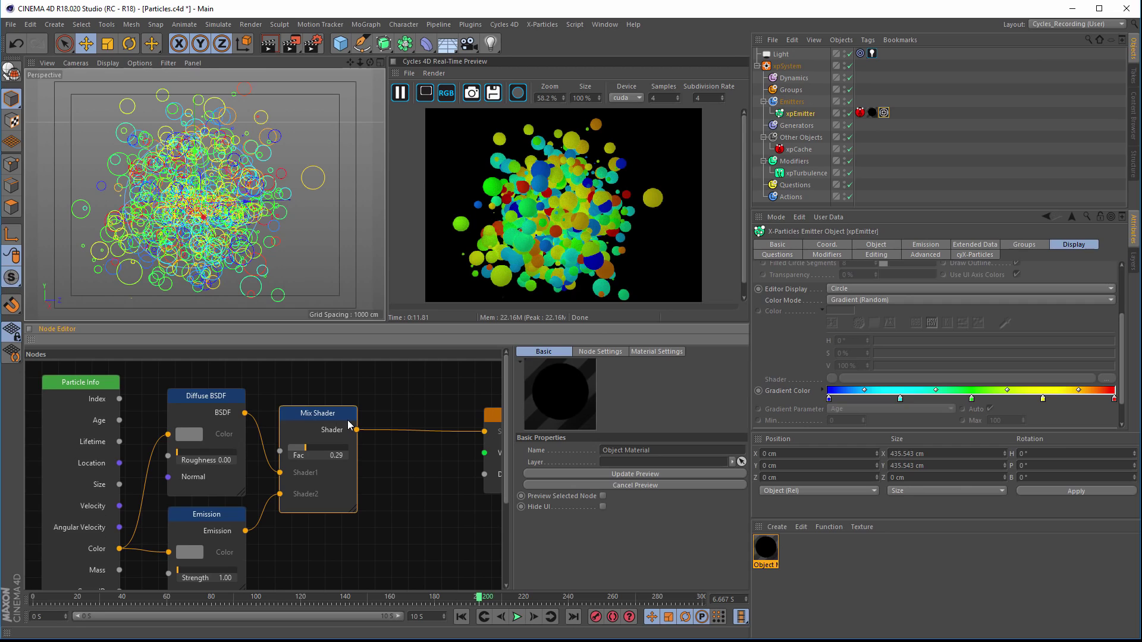
left_click_drag(308, 415, 439, 404, "ctrl")
- Add a Transparent BSDF node and connect it to the second Mix Shader's Shader2 input
left_click_drag(330, 476, 322, 459)
middle_click_drag(316, 441, 310, 411)
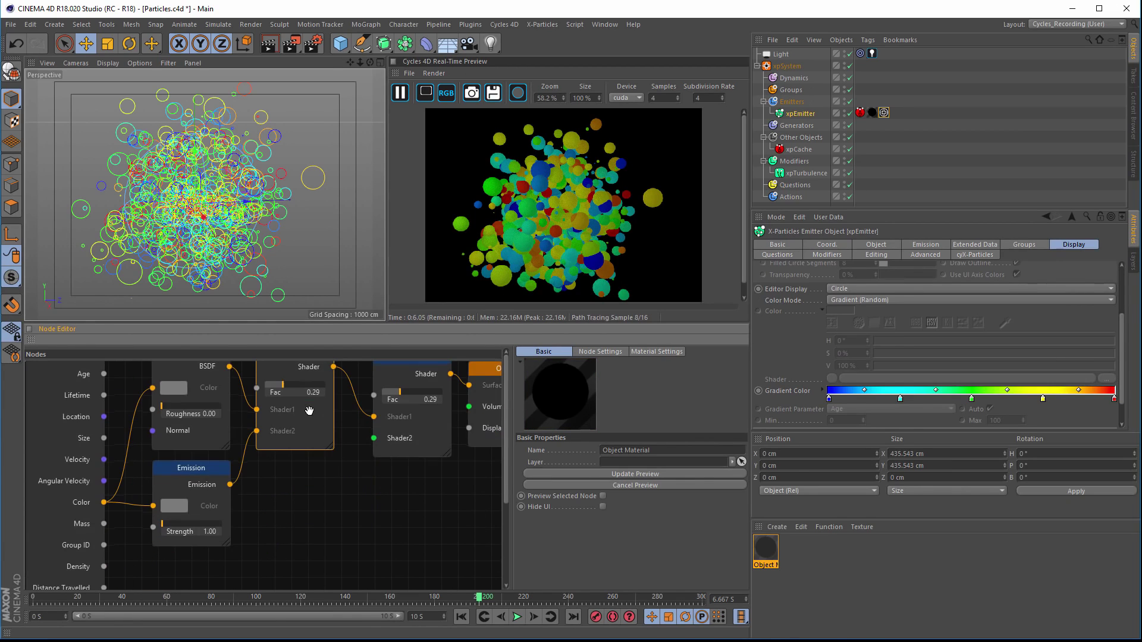
right_click(276, 492)
mouse_move(315, 640)
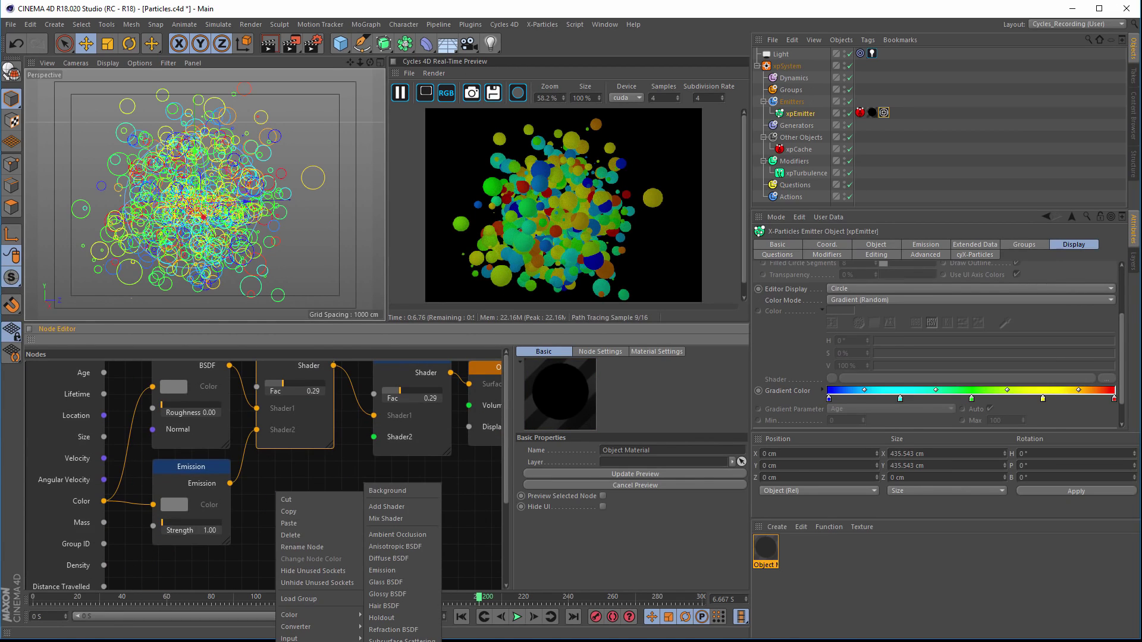
left_click(397, 641)
left_click_drag(315, 501, 297, 470)
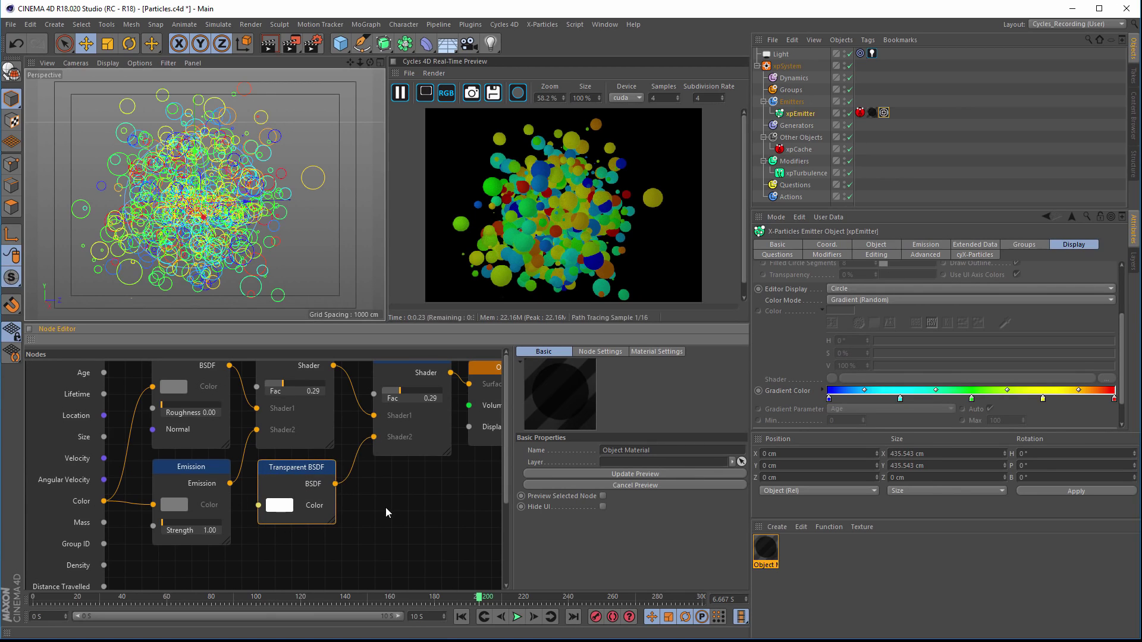
- Add a Color Ramp node driven by Particle Info's Lifetime and connect its Color to the second Mix Shader's Fac
middle_click_drag(369, 500, 412, 565)
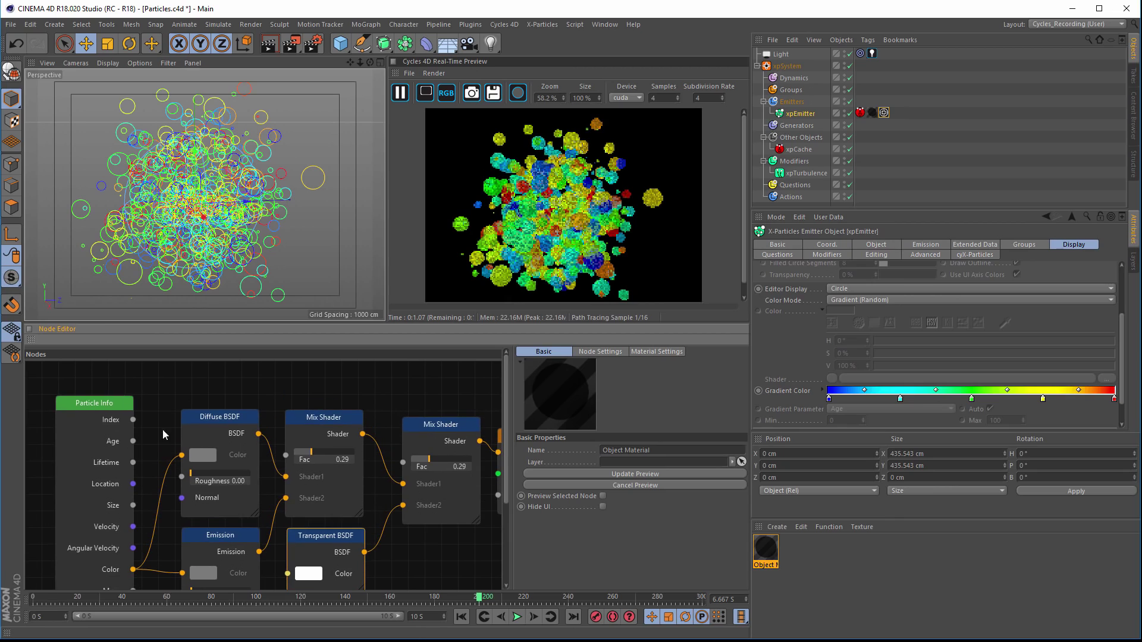
left_click_drag(119, 404, 75, 398)
middle_click_drag(193, 388, 201, 470)
right_click(209, 366)
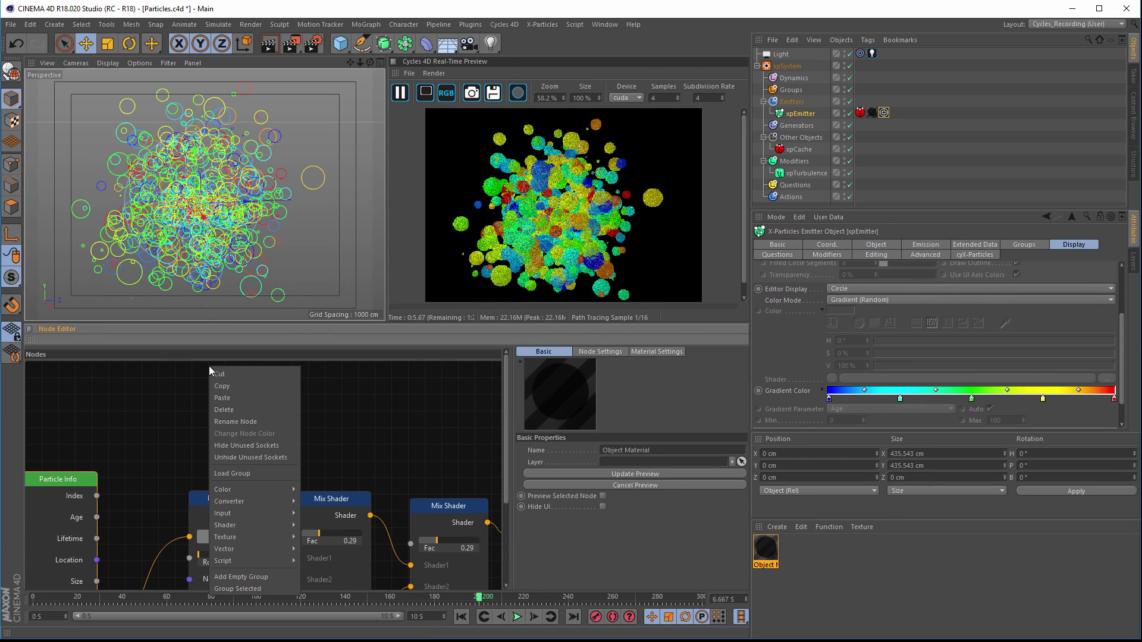
mouse_move(249, 502)
left_click(317, 512)
left_click_drag(234, 385, 221, 389)
left_click_drag(97, 539, 198, 463)
middle_click_drag(310, 439, 193, 419)
left_click_drag(151, 375, 292, 523)
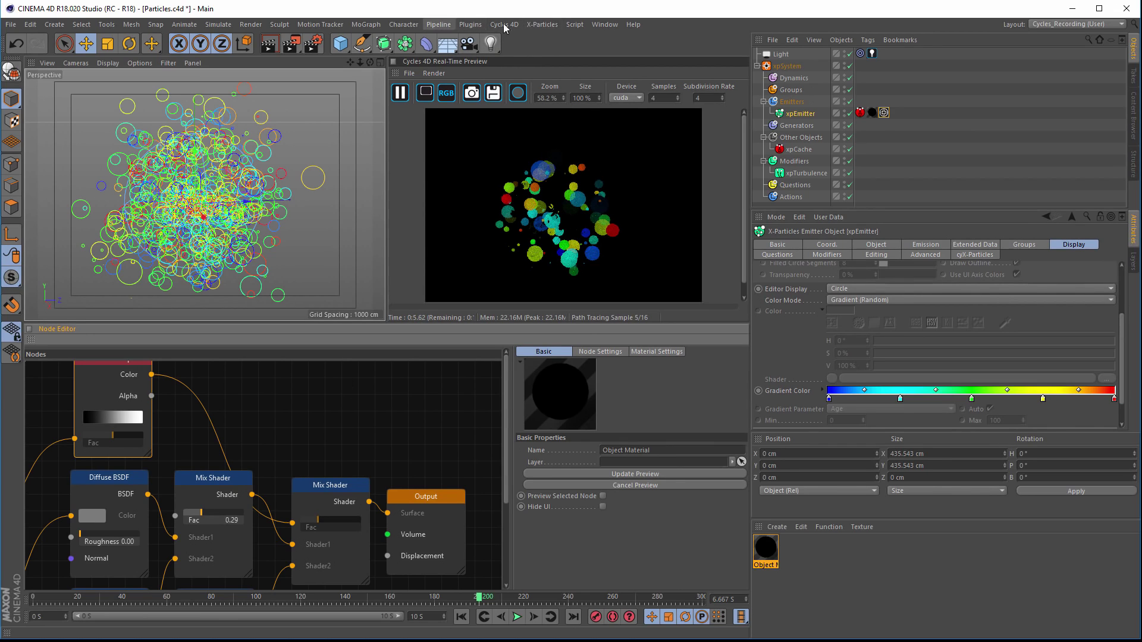
- Add a Cycles 4D Environment object and view the particles closely against its background
left_click(545, 26)
left_click(507, 55)
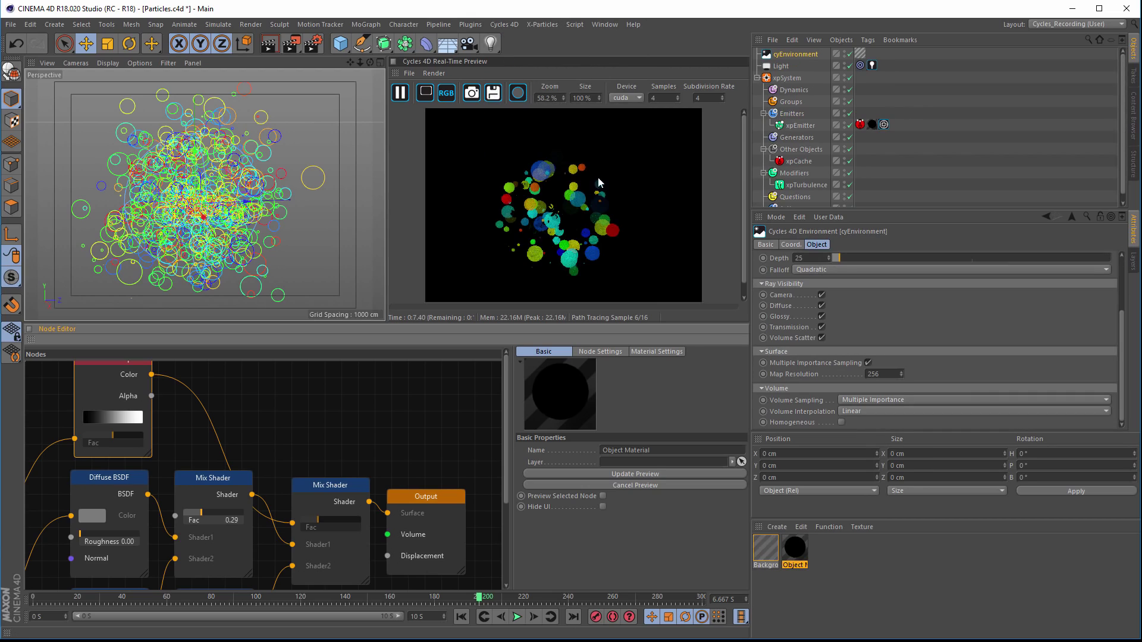
right_click_drag(257, 169, 273, 161, "alt")
middle_click_drag(273, 161, 199, 241, "alt")
scroll(214, 170, "up", 3)
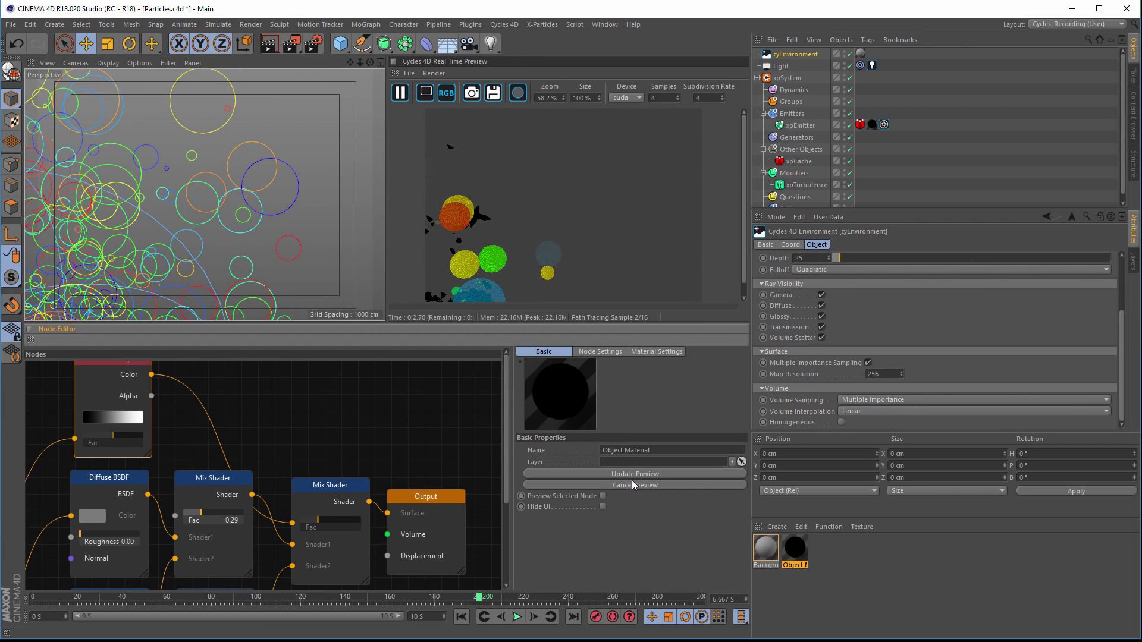
- Tighten the Color Ramp's black-to-white gradient by moving both its black and white knots inward
left_click(600, 352)
left_click_drag(577, 457, 613, 458)
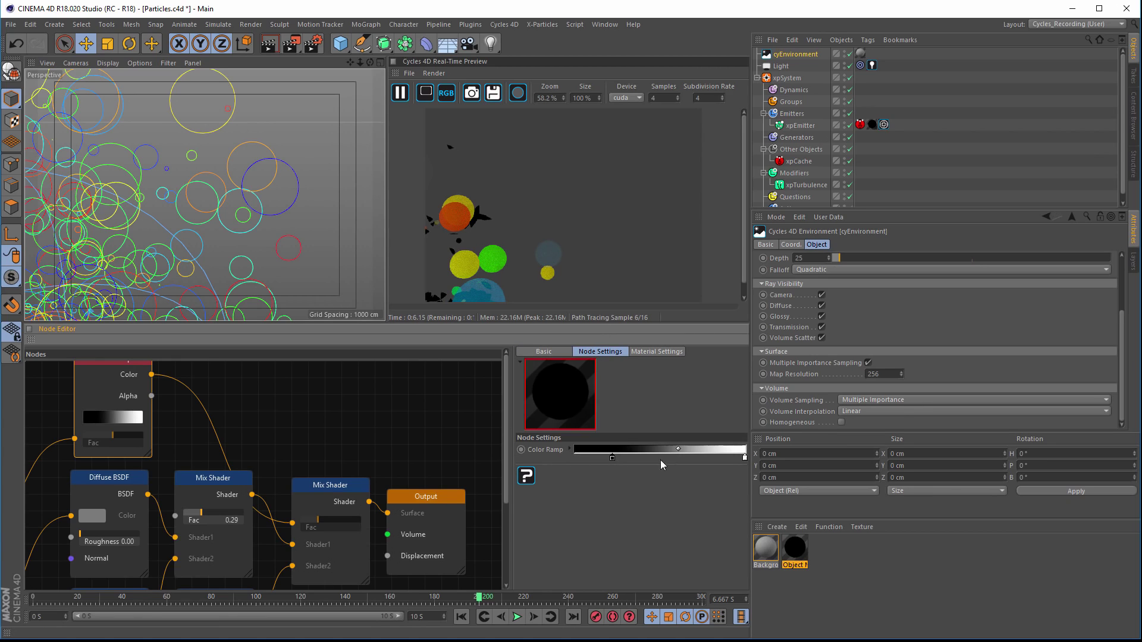
left_click_drag(744, 458, 724, 458)
left_click_drag(614, 458, 630, 458)
left_click(612, 459)
left_click_drag(632, 414, 631, 406)
left_click_drag(612, 458, 612, 460)
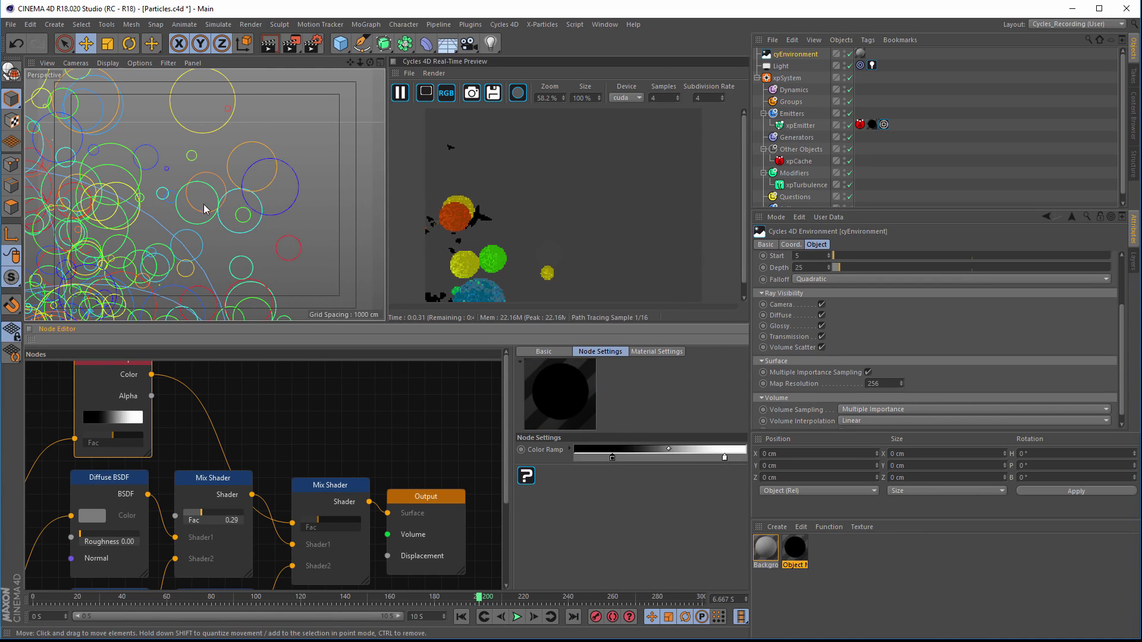
- Frame the whole particle cloud again and delete the cyEnvironment object
key("h")
scroll(186, 242, "up", 3)
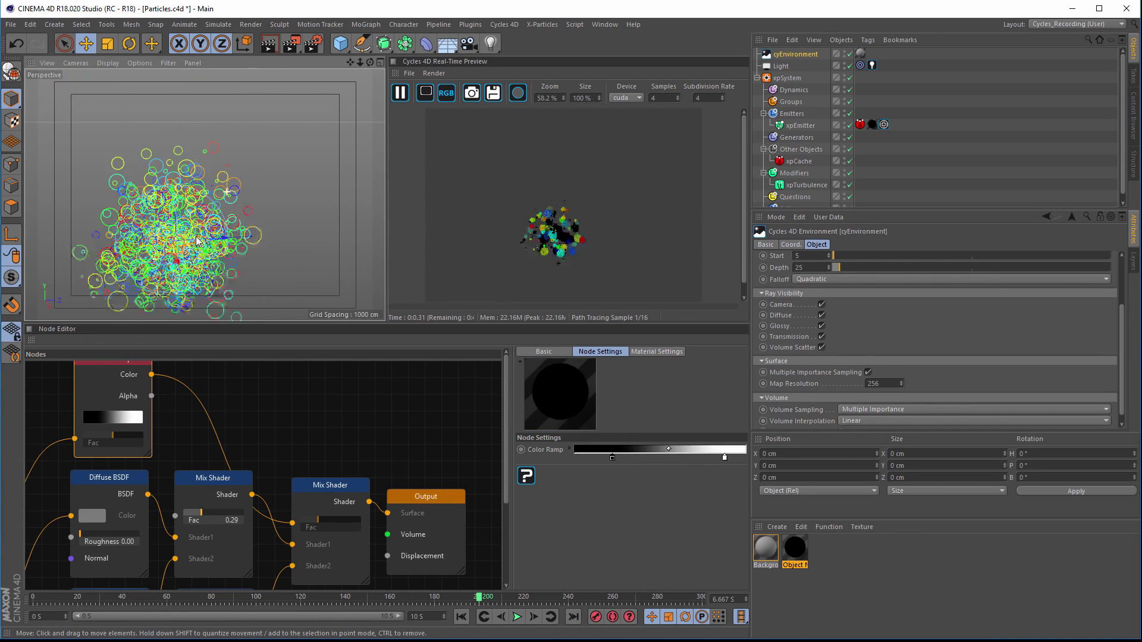
middle_click_drag(198, 238, 268, 189, "alt")
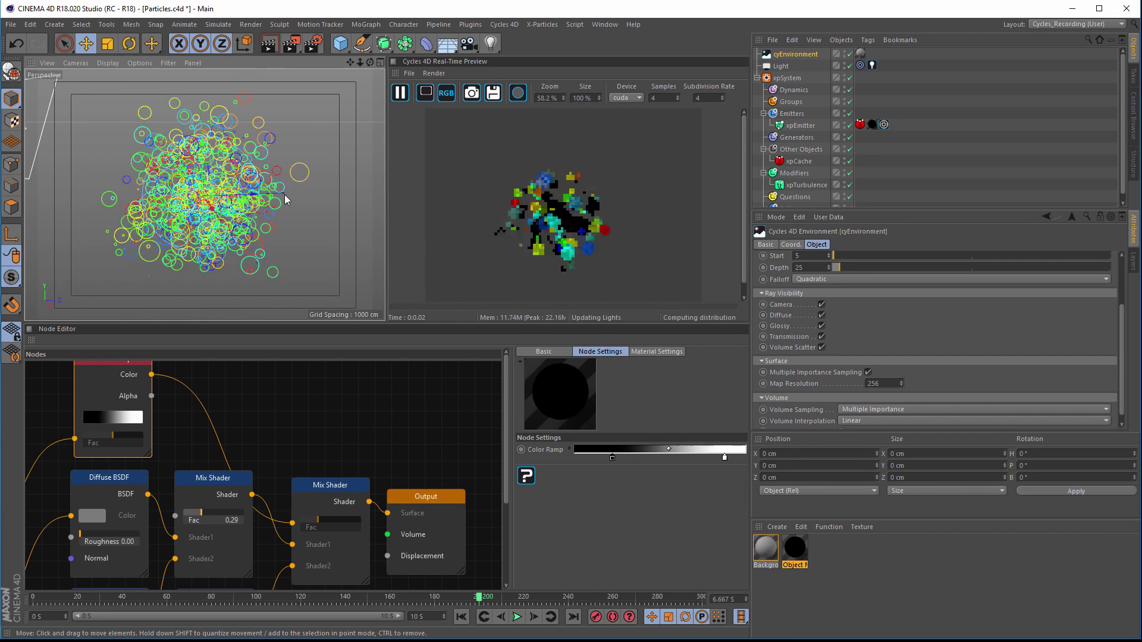
left_click(807, 55)
key("Delete")
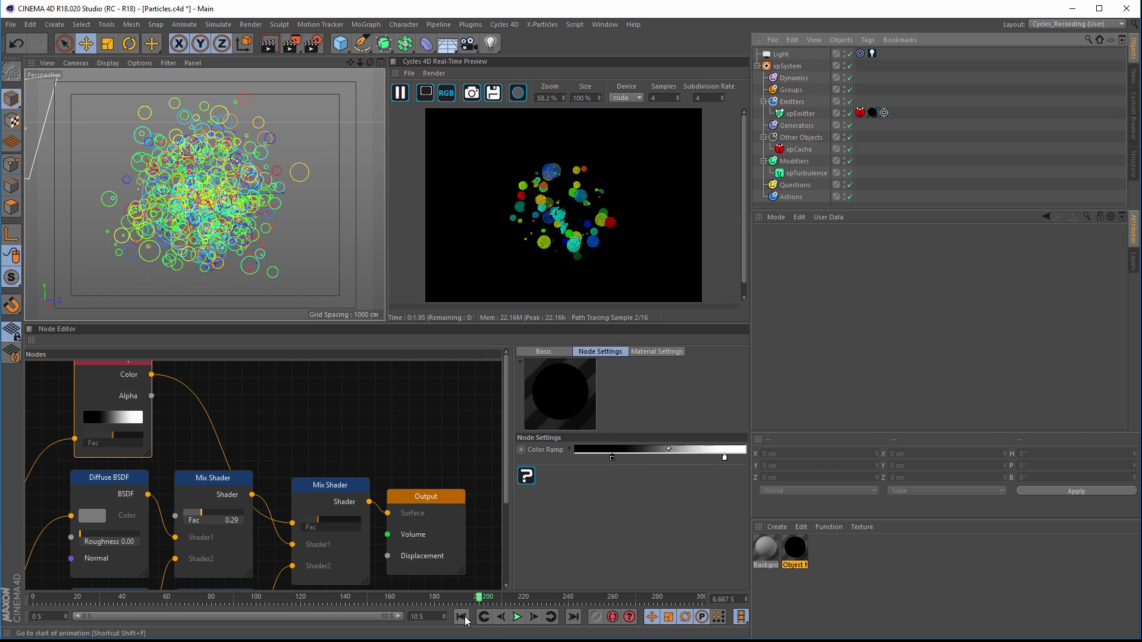
- Play the particle animation from the first frame with the real-time preview running and stop at frame 129
left_click(462, 617)
left_click(517, 617)
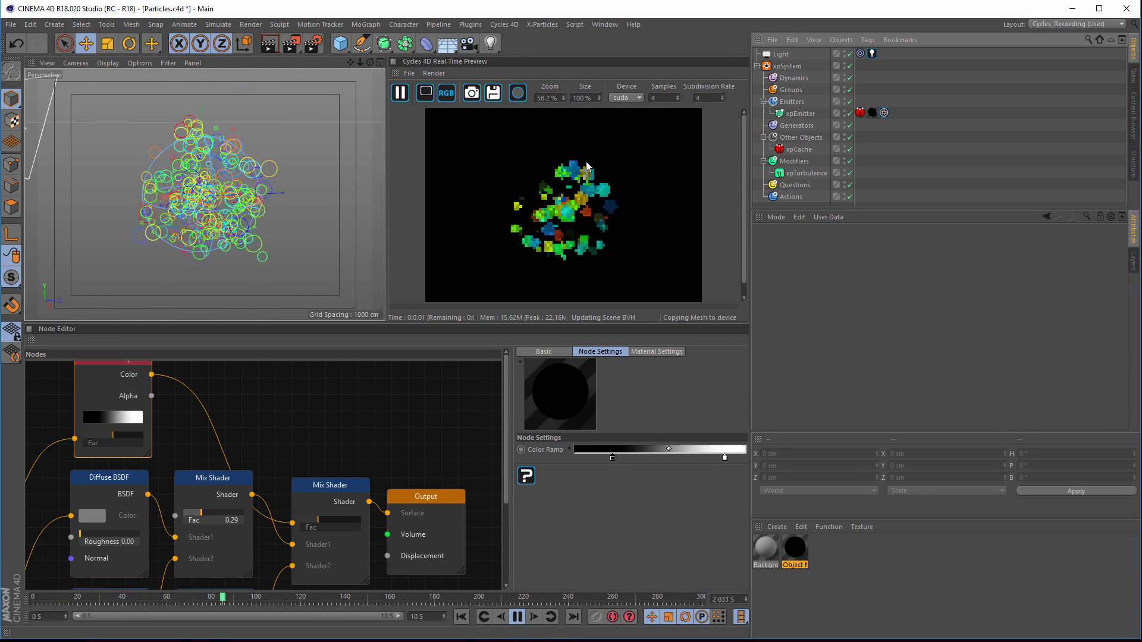
left_click(513, 617)
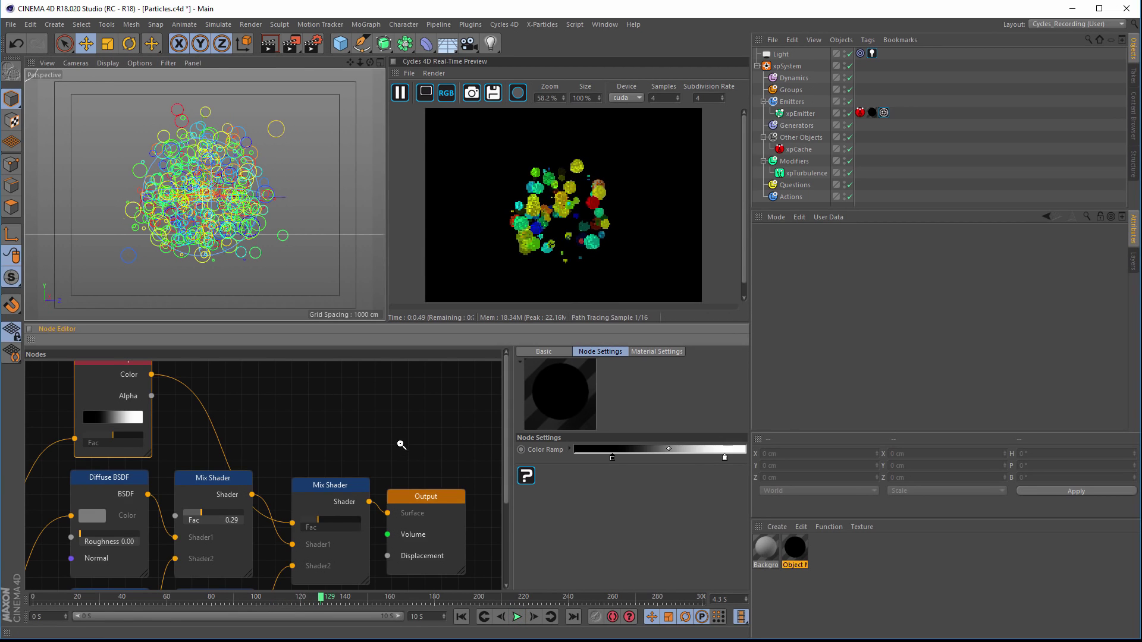
- Add a Color Ramp node on the connection between the Particle Info Color output and the Emission color
scroll(400, 443, "down", 5)
middle_click_drag(386, 428, 393, 399)
scroll(89, 432, "up", 4)
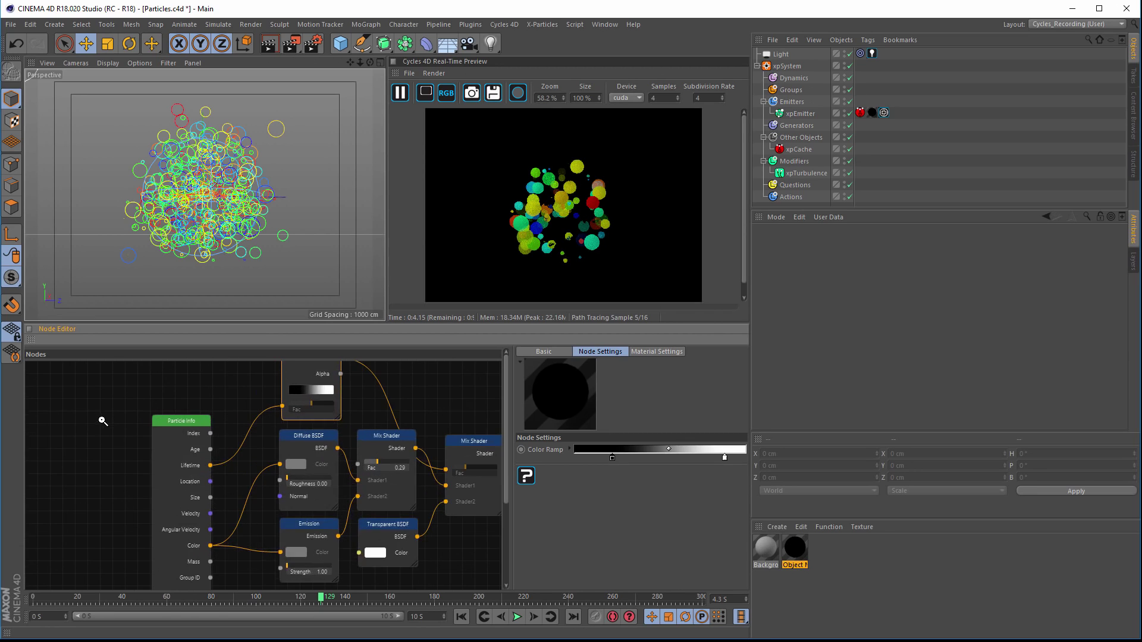
middle_click_drag(139, 449, 241, 469)
left_click_drag(166, 391, 88, 374)
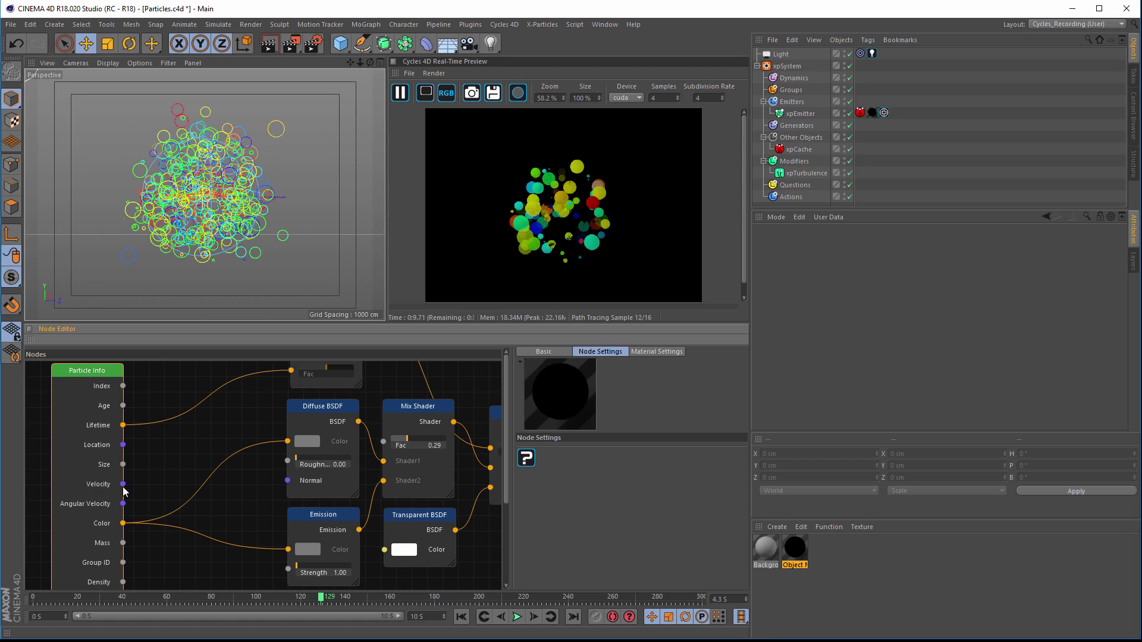
middle_click_drag(191, 462, 156, 399)
right_click(173, 531)
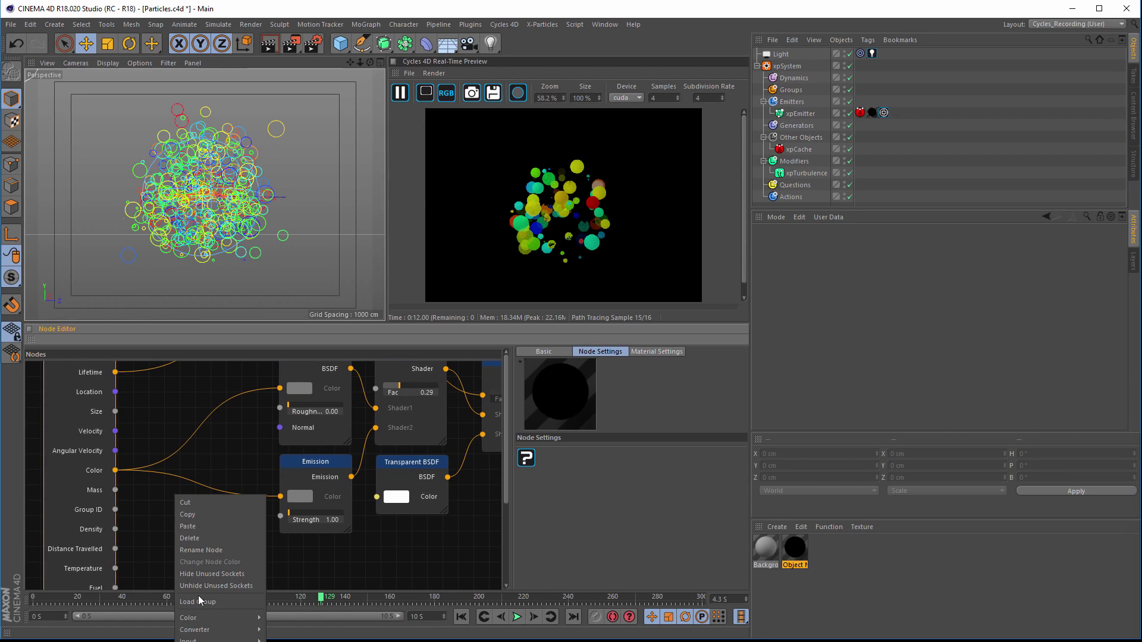
mouse_move(206, 633)
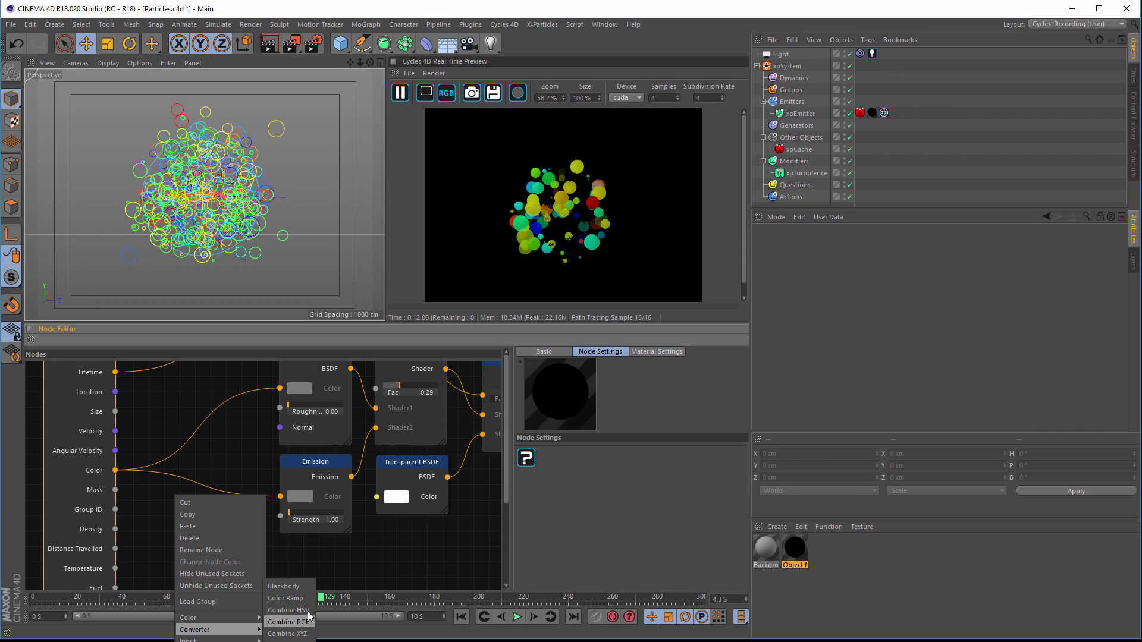
left_click(285, 599)
left_click_drag(185, 521, 199, 462)
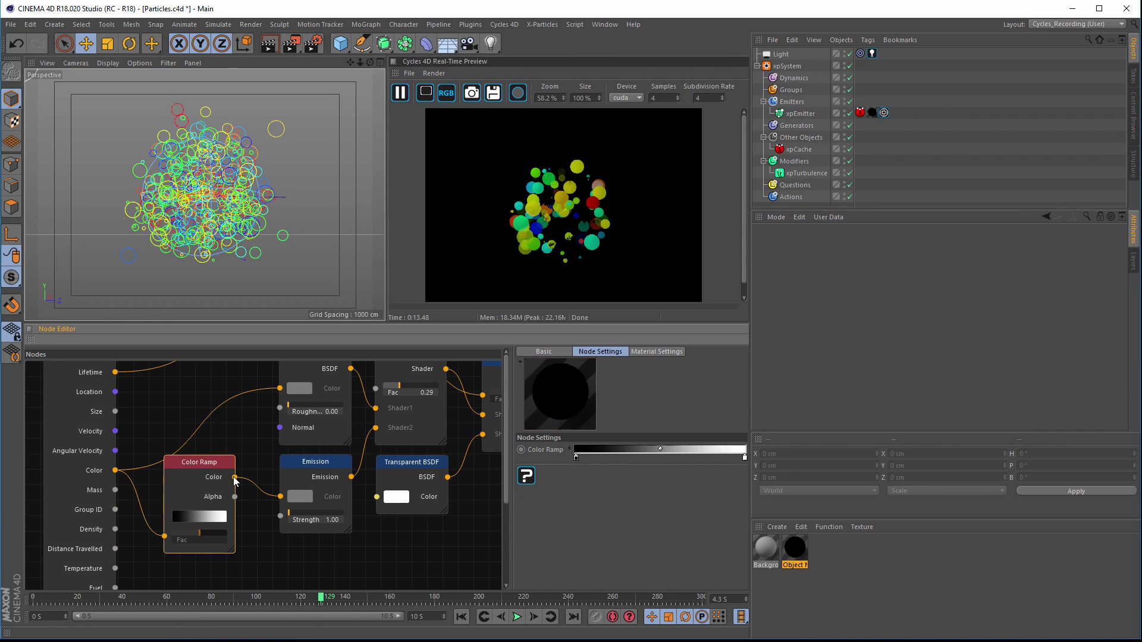
- Connect the new Color Ramp's color to the Diffuse BSDF color and drive its Fac from the Particle Info Velocity output
left_click_drag(287, 400, 280, 389)
left_click_drag(190, 463, 192, 427)
middle_click_drag(134, 451, 128, 462)
left_click_drag(102, 445, 155, 516)
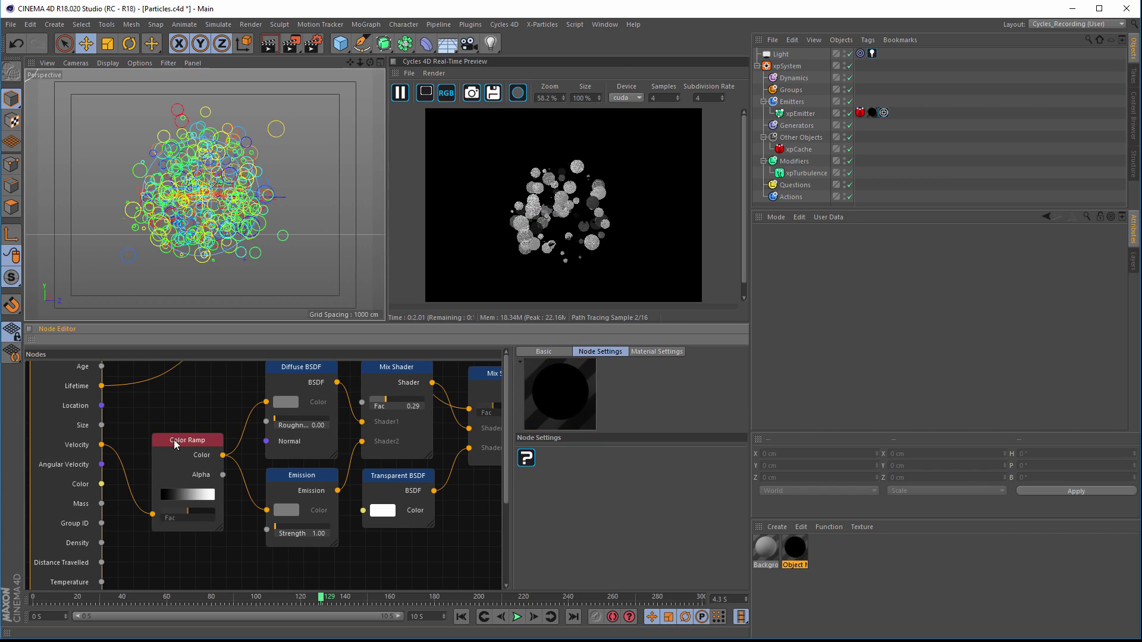
- Load a white-blue-purple-to-dark gradient preset into the velocity-driven Color Ramp
left_click_drag(177, 440, 168, 417)
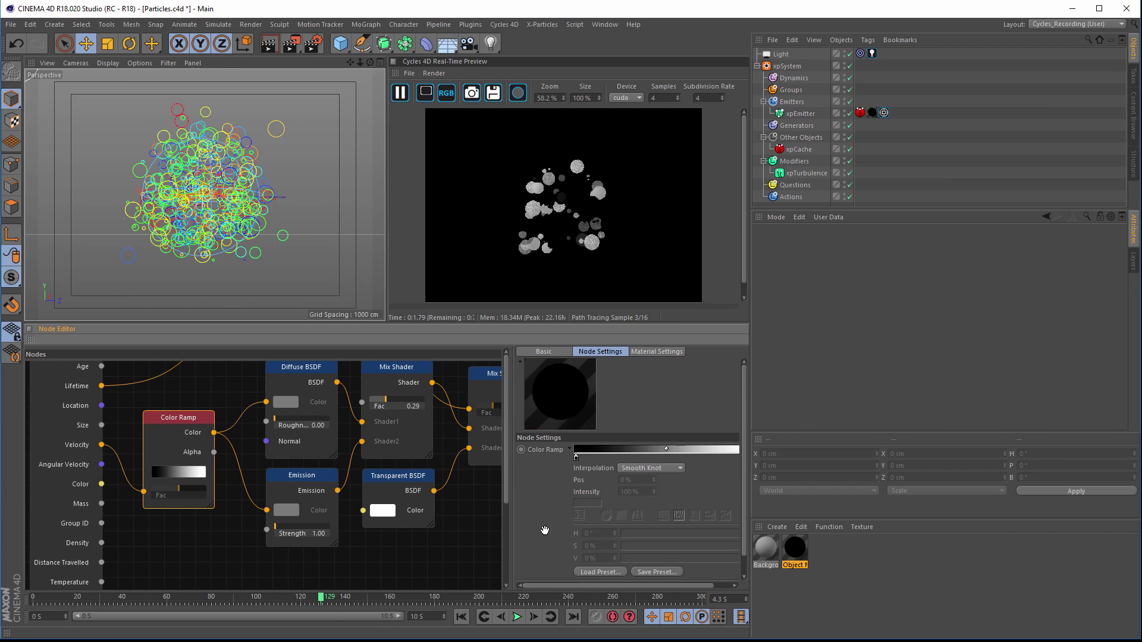
scroll(580, 552, "down", 1)
left_click(590, 555)
left_click(573, 433)
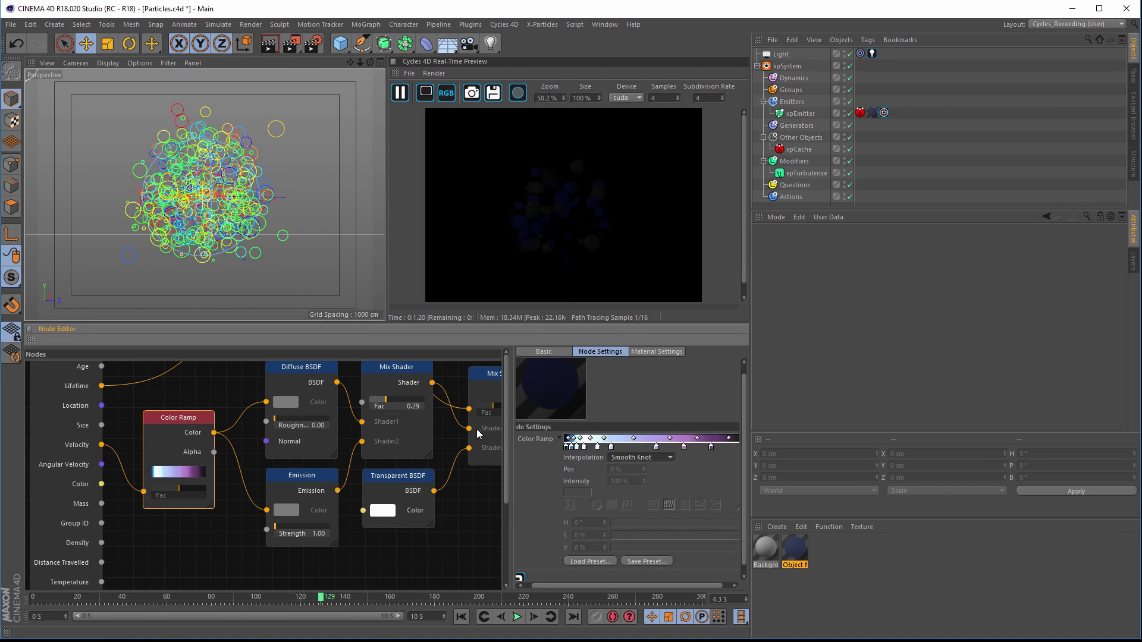
- Play the particle animation from the first frame and stop at frame 43 to preview the velocity coloring
left_click(462, 617)
left_click(516, 617)
left_click(517, 616)
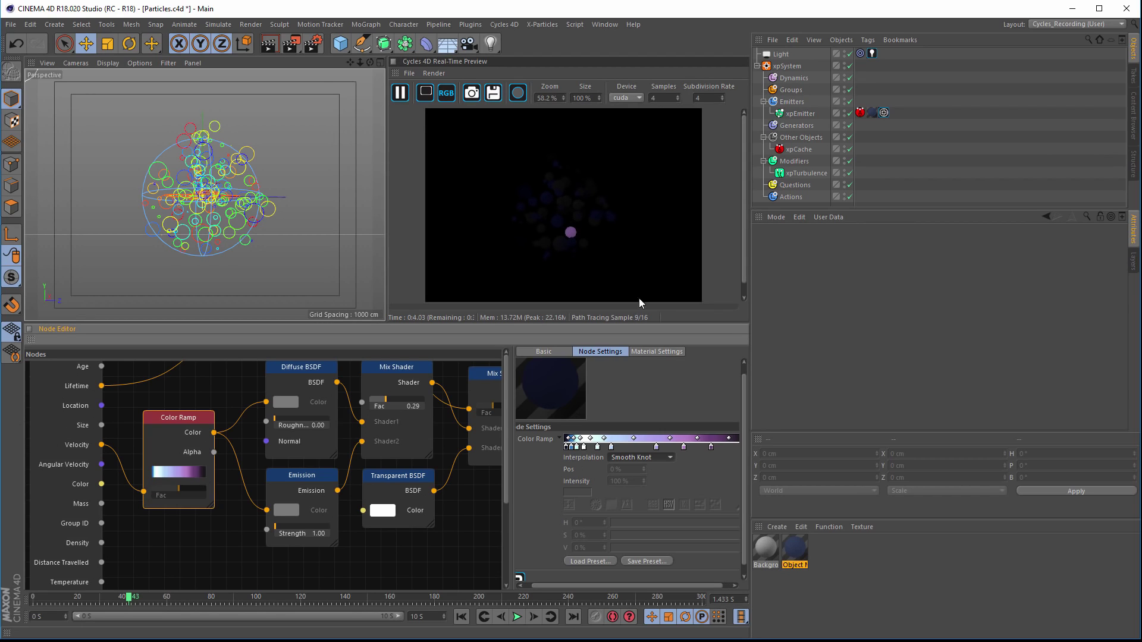
- Disconnect the lifetime Color Ramp from the last Mix Shader's Fac and play the animation on to frame 79
middle_click_drag(224, 526, 184, 616)
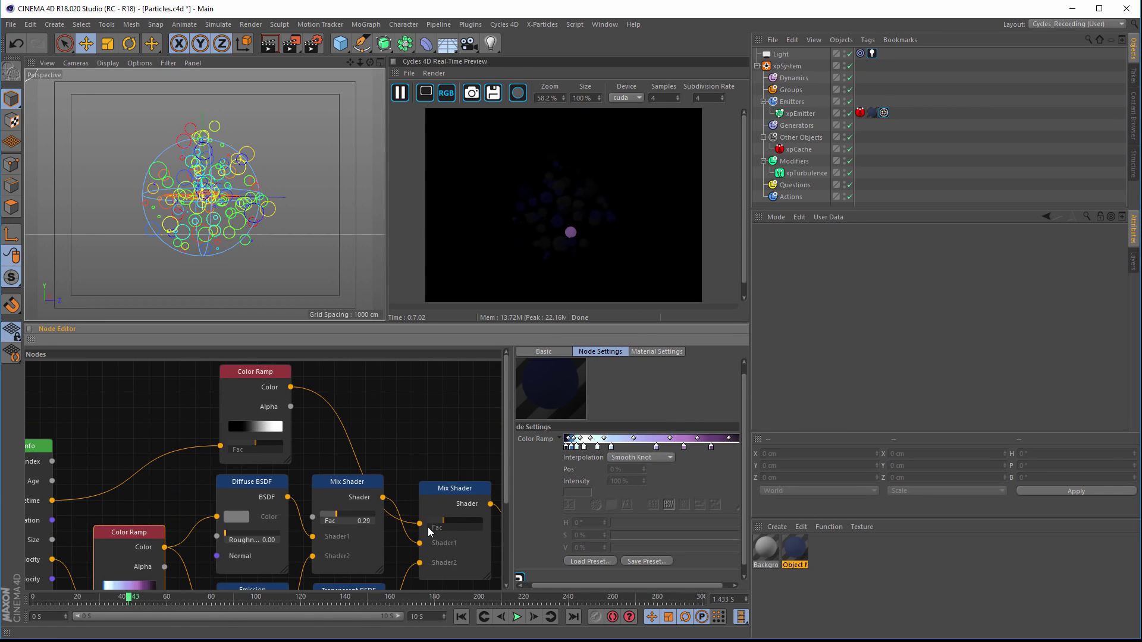
left_click_drag(420, 528, 308, 437)
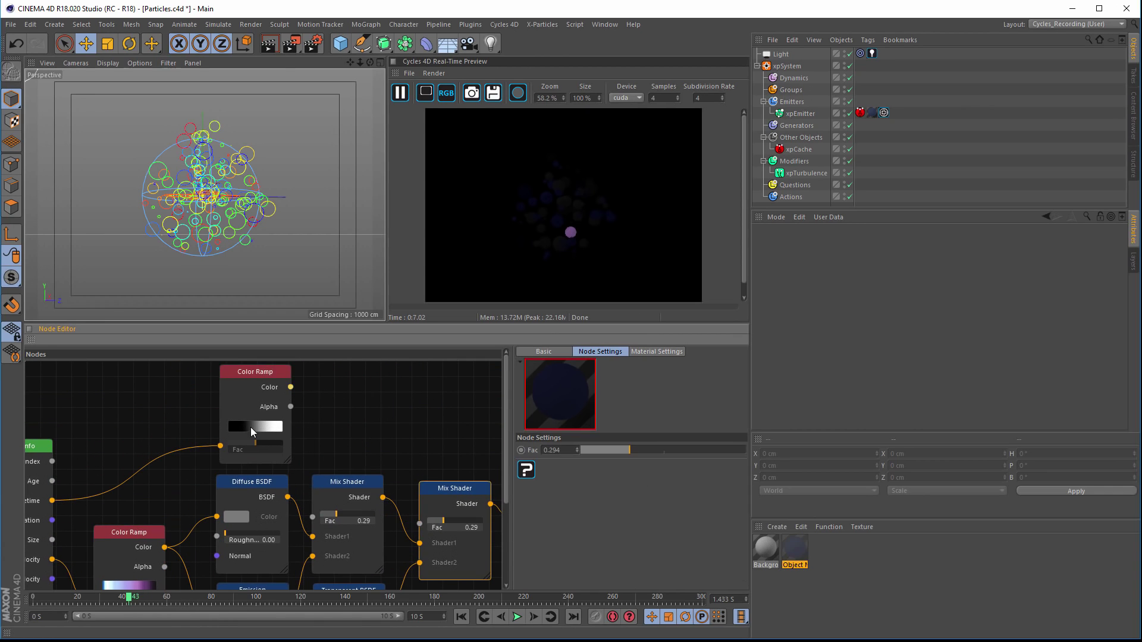
left_click(518, 618)
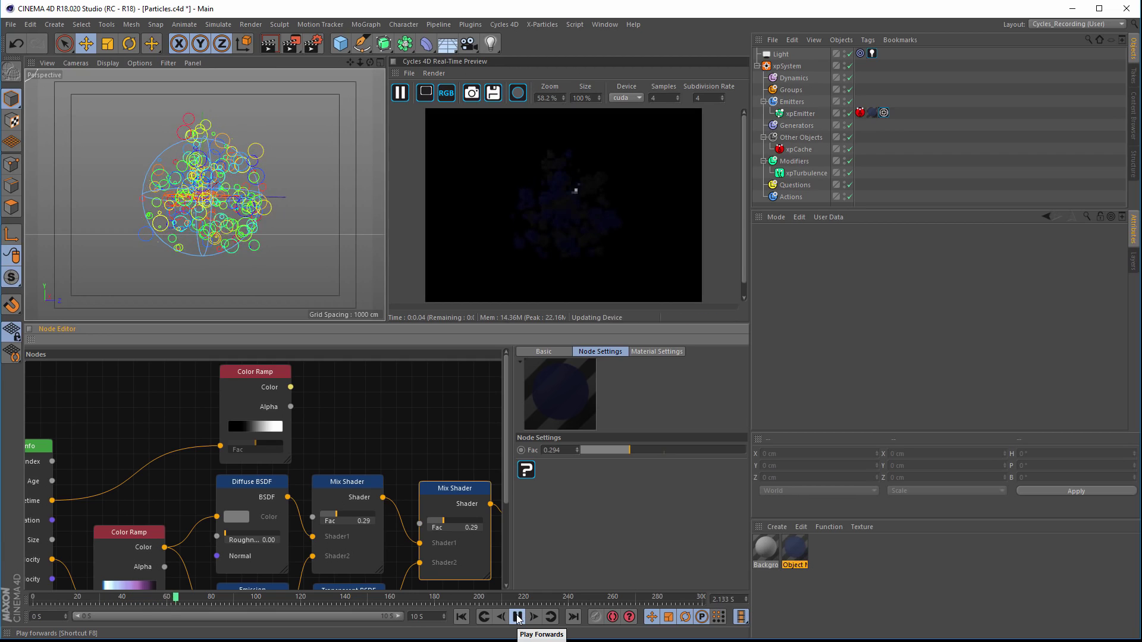
left_click(518, 617)
middle_click_drag(208, 477, 258, 424)
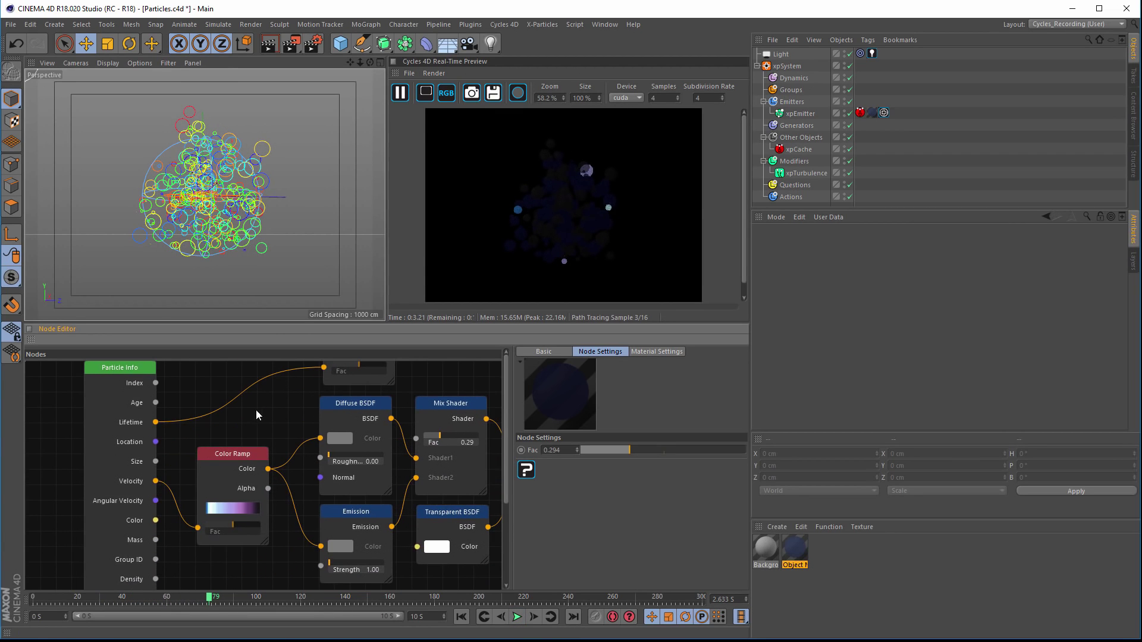
scroll(284, 421, "down", 3)
scroll(368, 516, "down", 2)
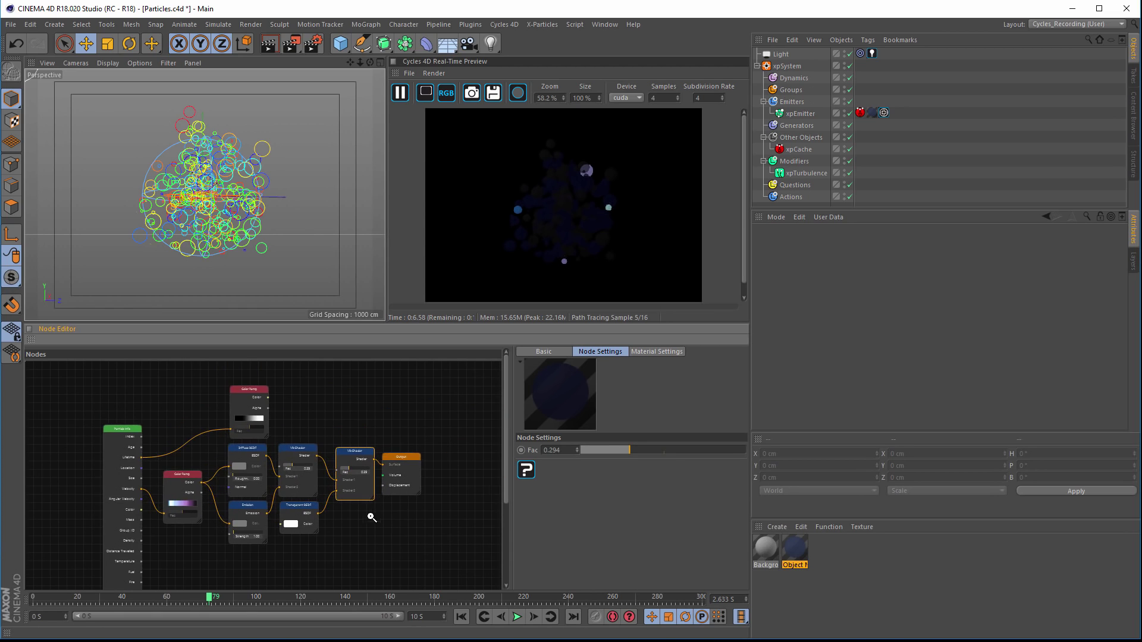
middle_click_drag(369, 522, 401, 552)
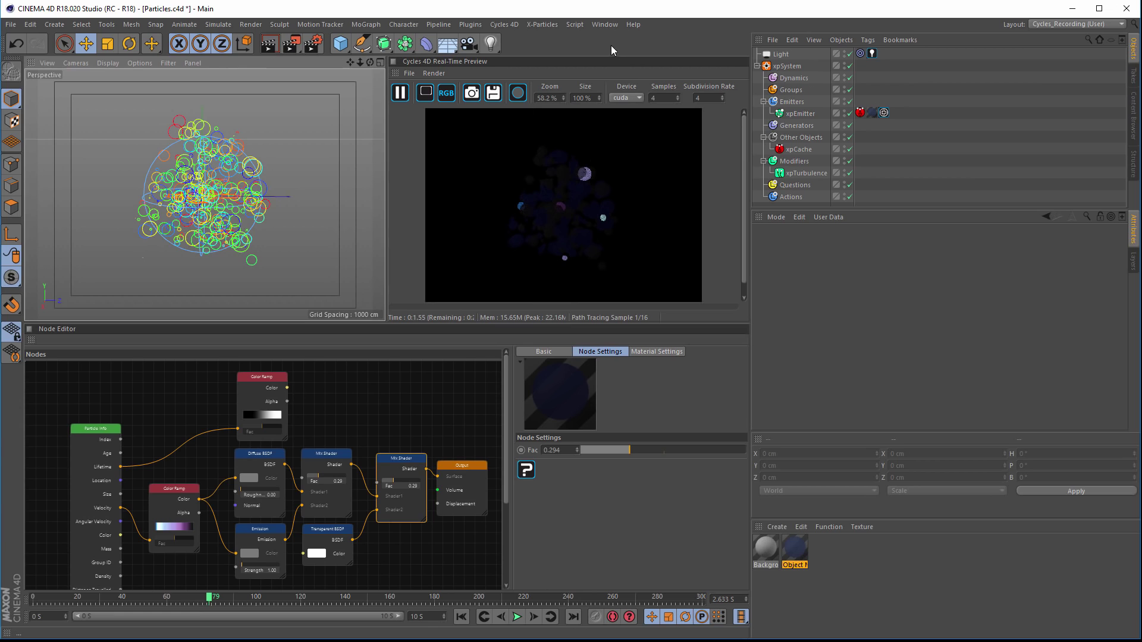
- Switch to the open TRails.c4d scene and show the options of the Cycles 4D Curve tag on xpTrail
left_click(607, 27)
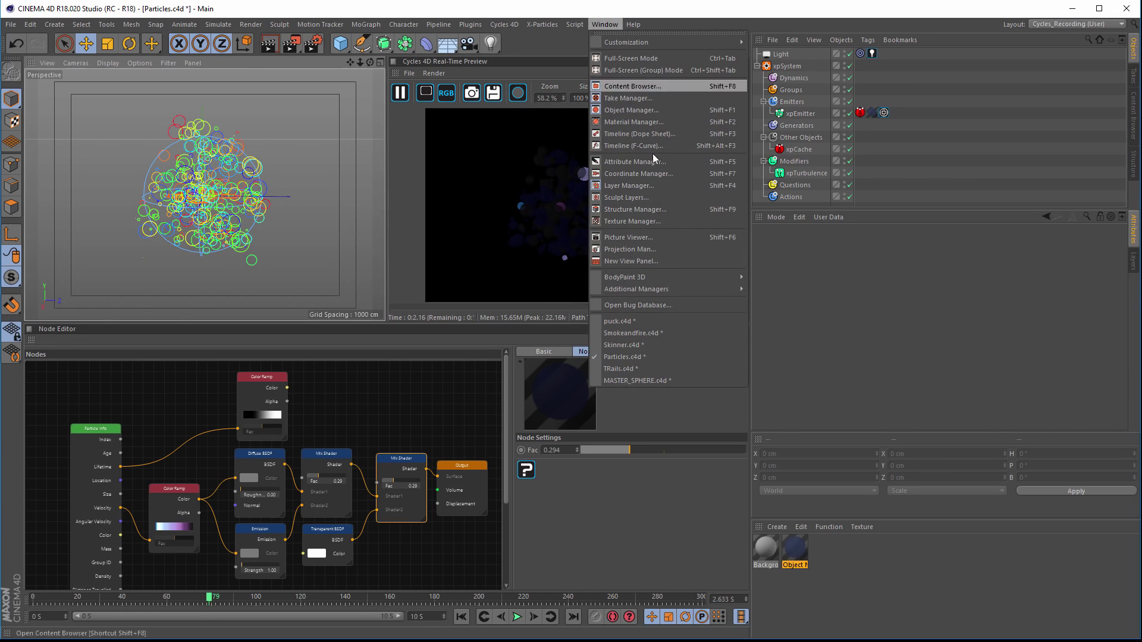
left_click(641, 366)
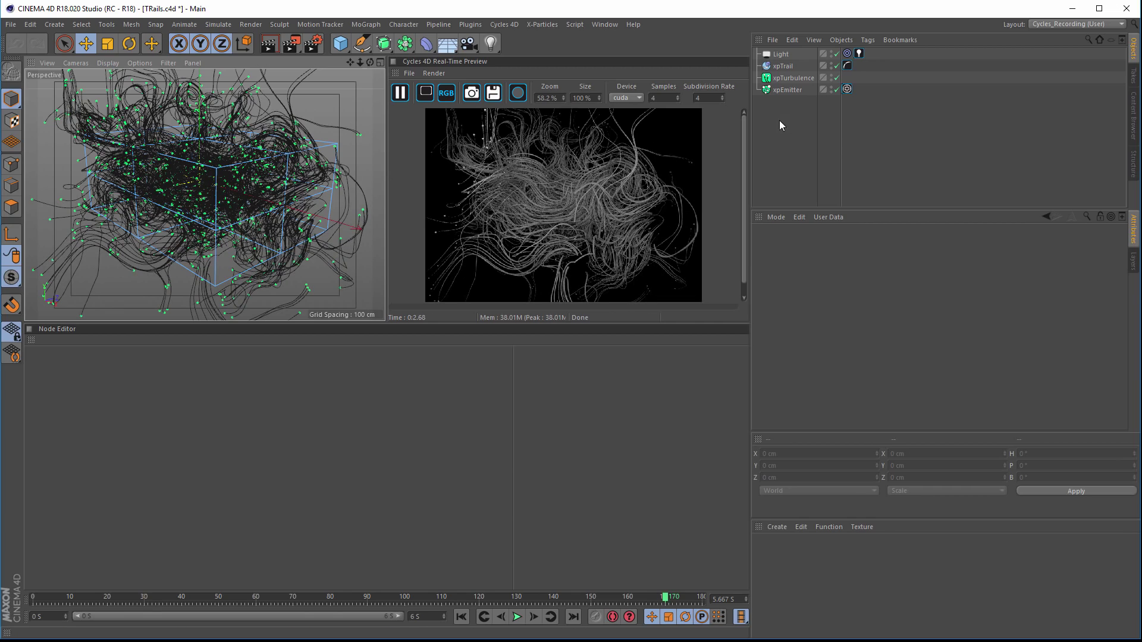
left_click(847, 66)
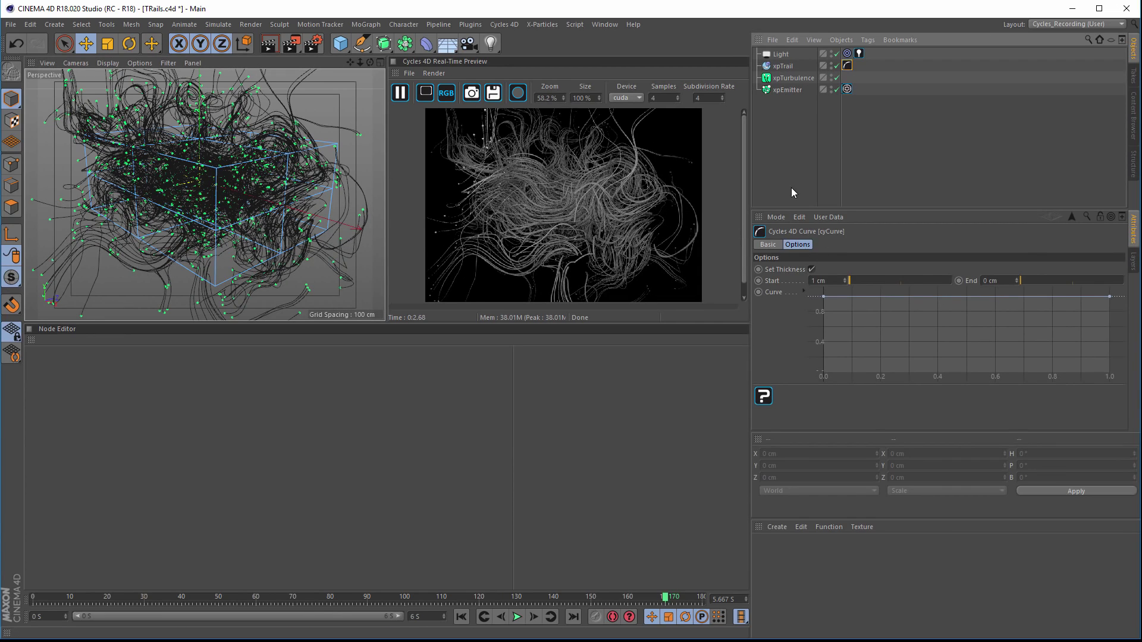
- Set the trail's End thickness to 1 cm and lower the end point of its thickness curve to zero
left_click(1002, 282)
type("1")
key("Return")
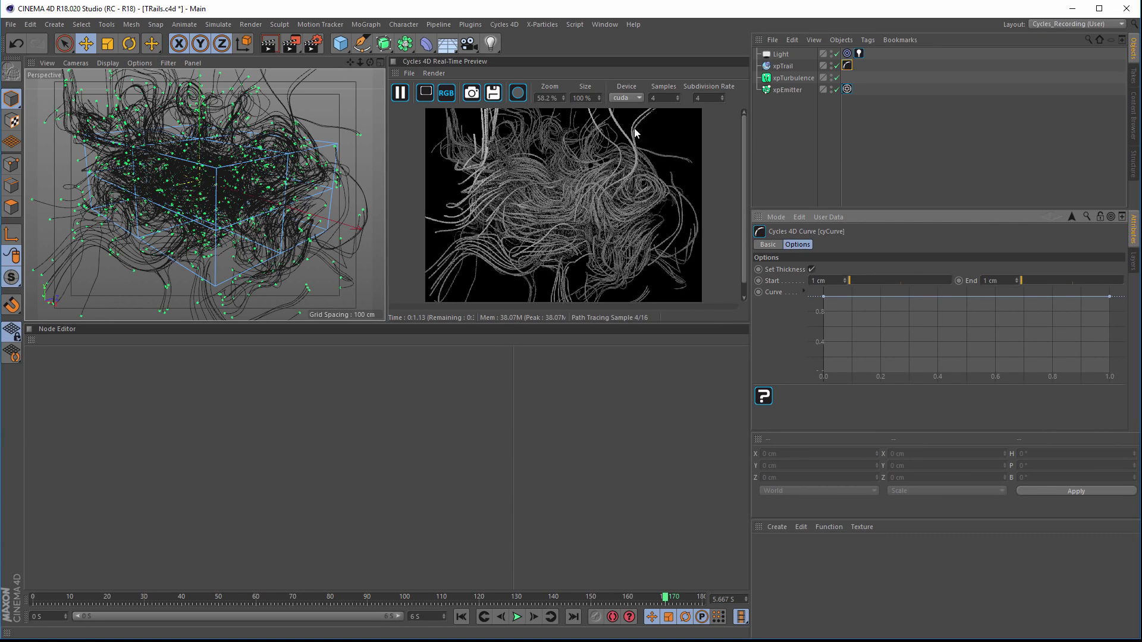
left_click_drag(1107, 296, 1110, 381)
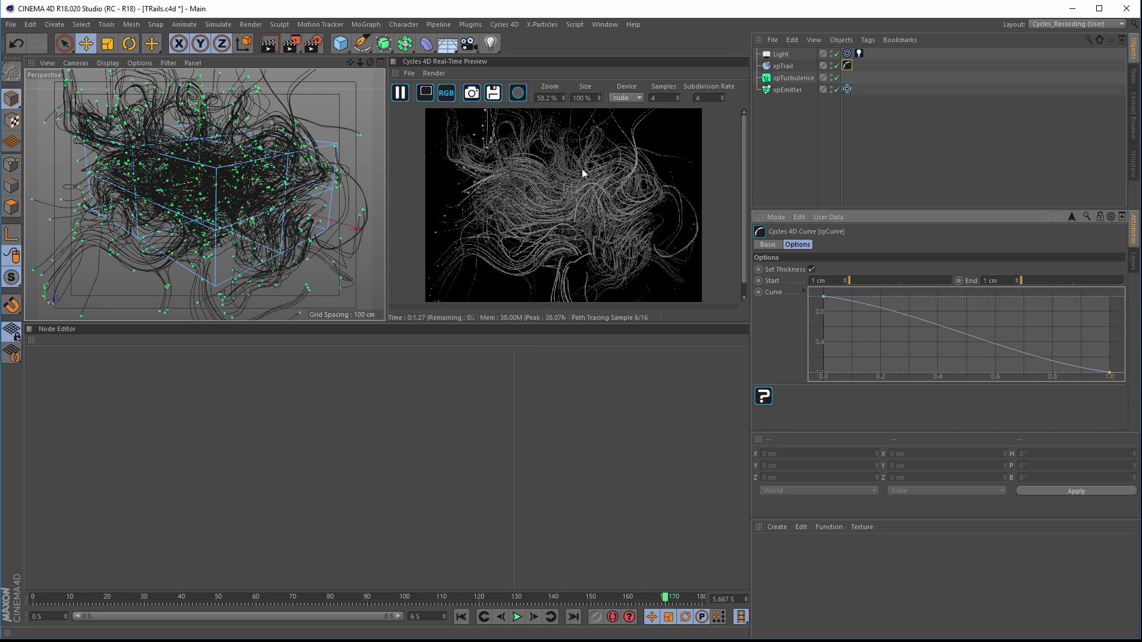
left_click(795, 132)
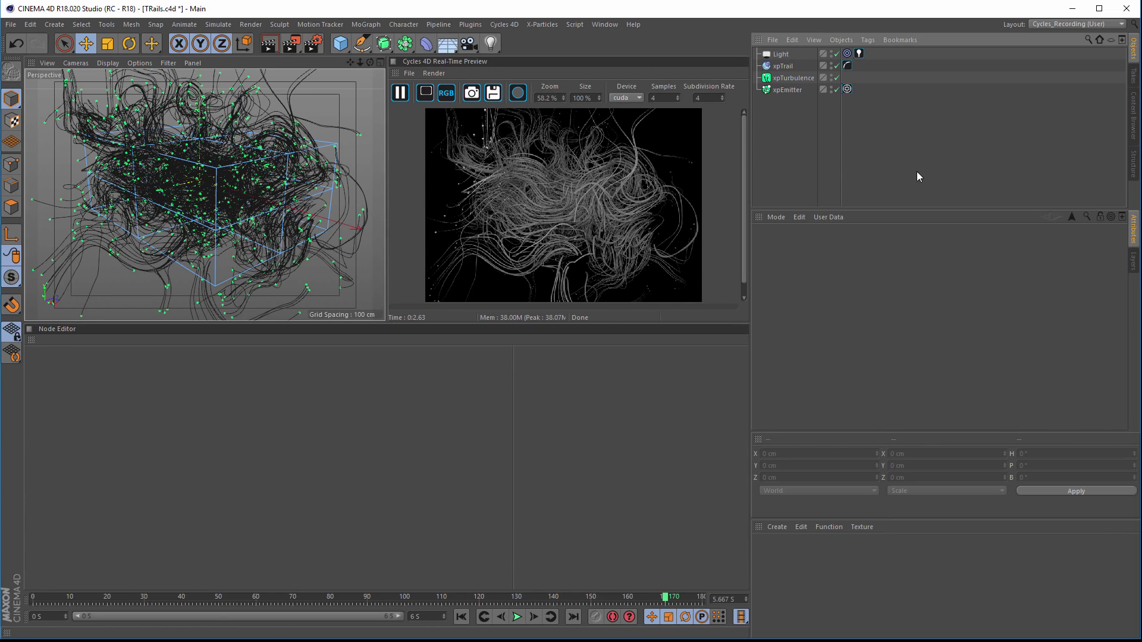
- Set the xpEmitter's display Color Mode to Gradient (Parameter)
left_click(786, 90)
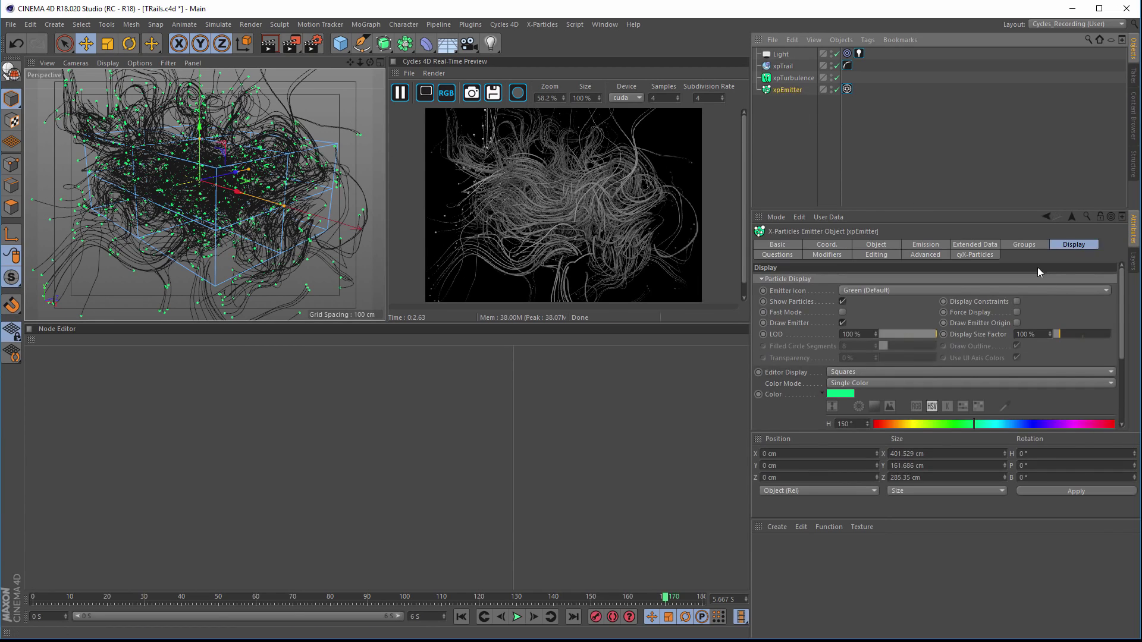
left_click(1068, 245)
scroll(833, 369, "down", 3)
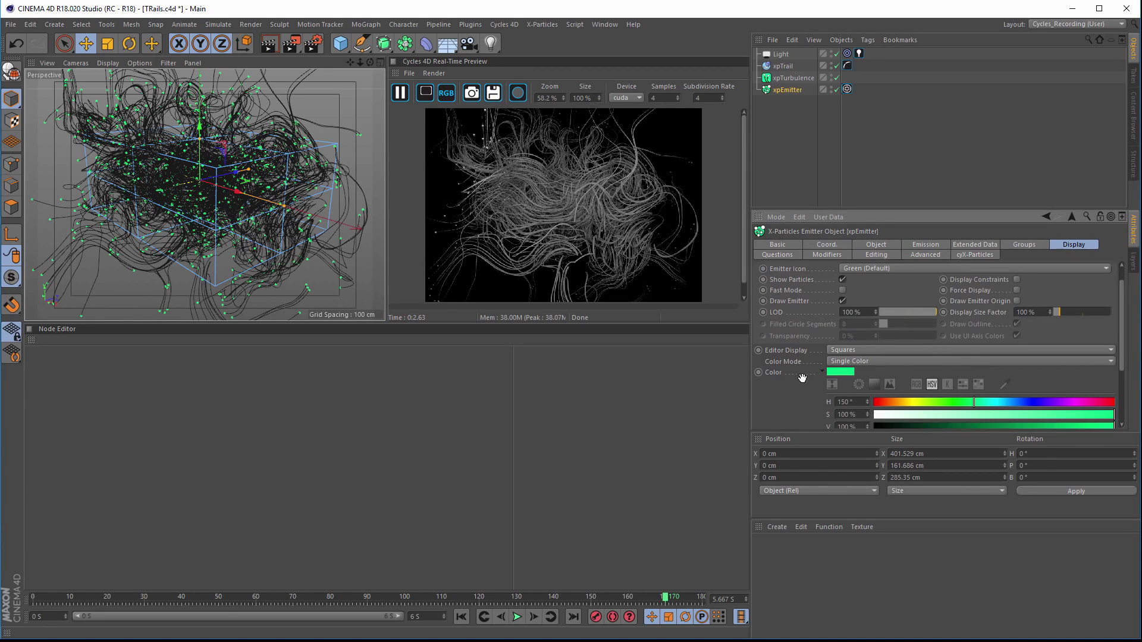
left_click(869, 295)
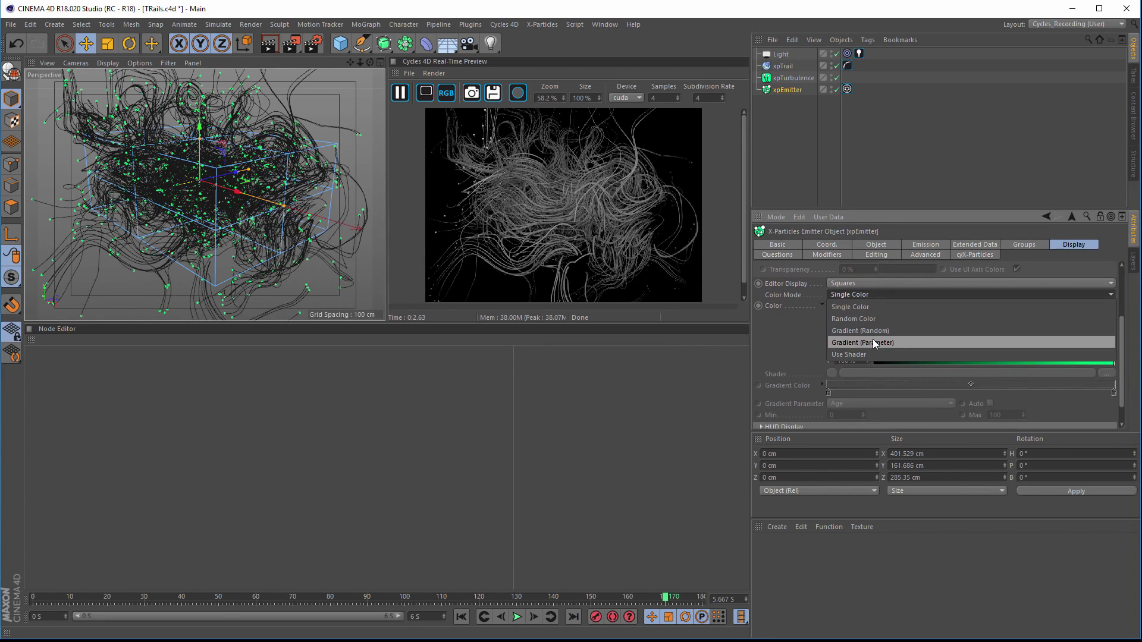
left_click(895, 342)
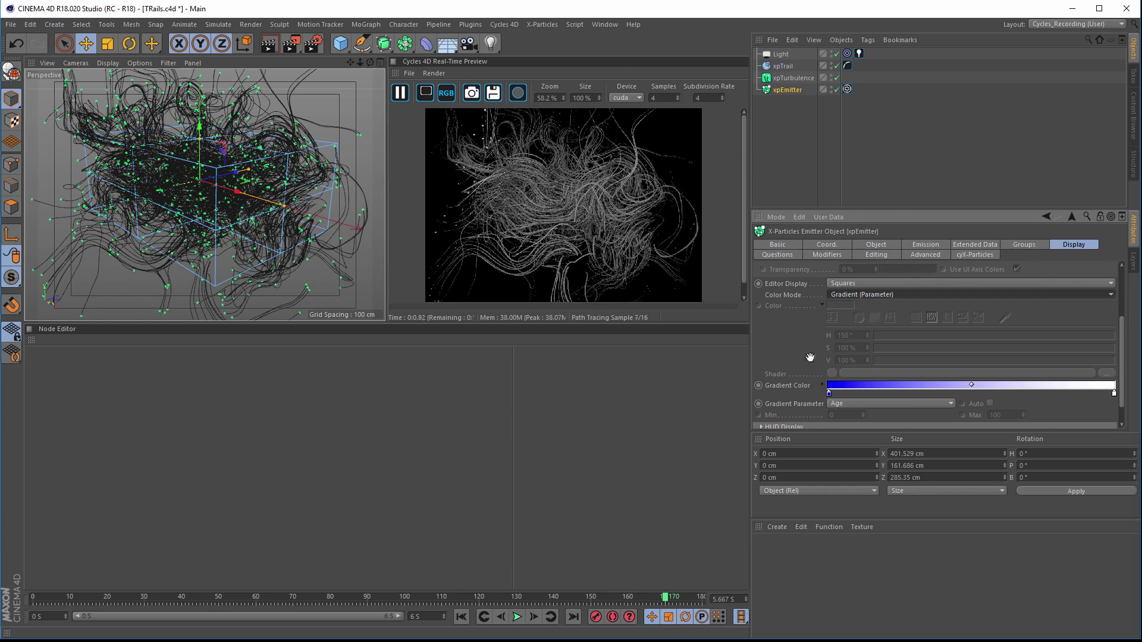
- Load a blue-to-red rainbow preset into the emitter's Gradient Color and deselect the emitter
scroll(812, 359, "down", 1)
left_click(823, 360)
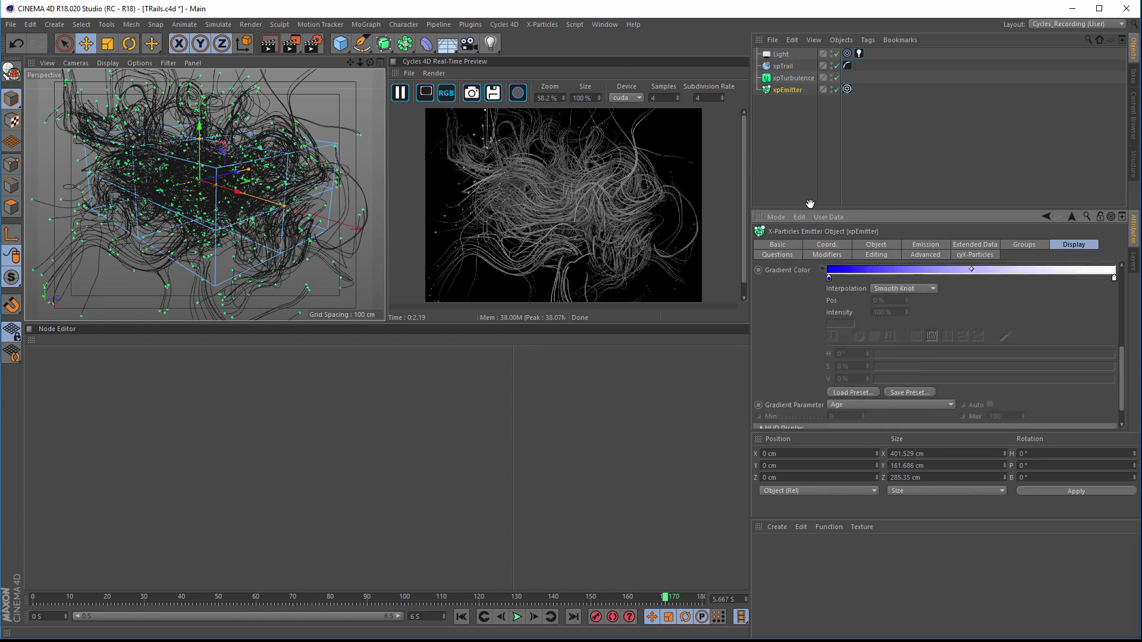
left_click(866, 363)
left_click(830, 391)
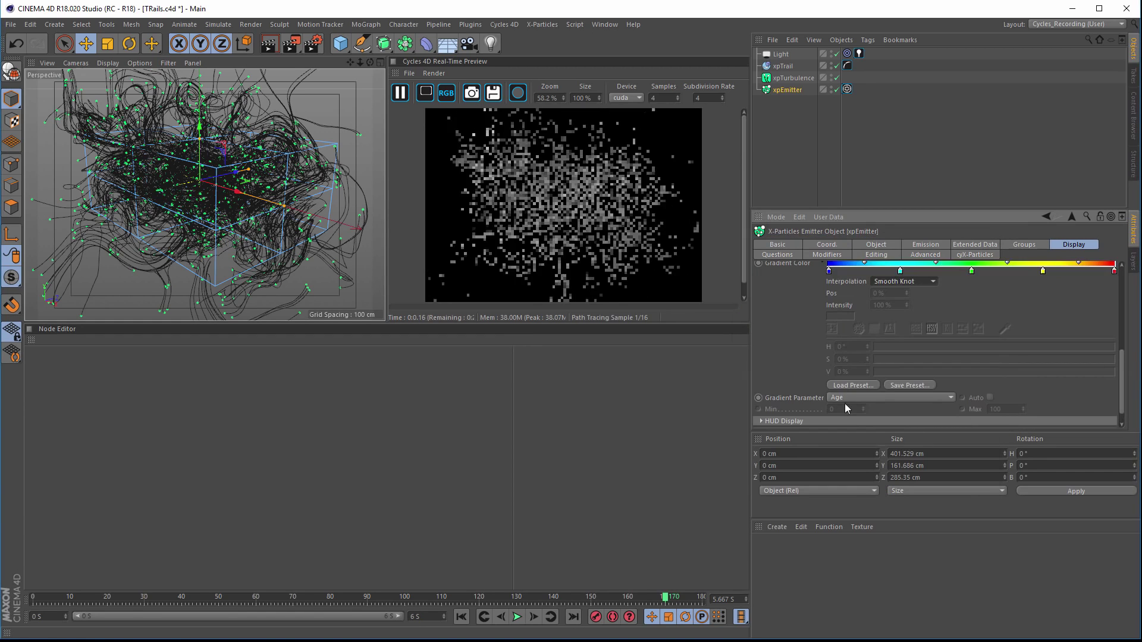
left_click(810, 89)
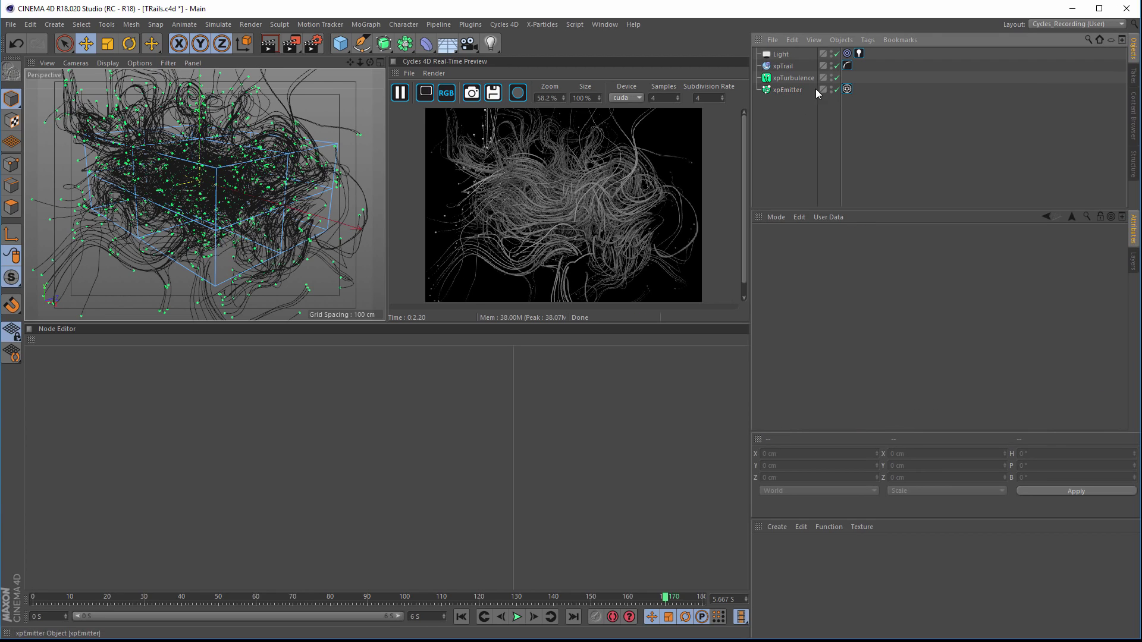
- Pause the real-time preview, play the trails from the first frame to frame 169, and resume the preview
left_click(400, 93)
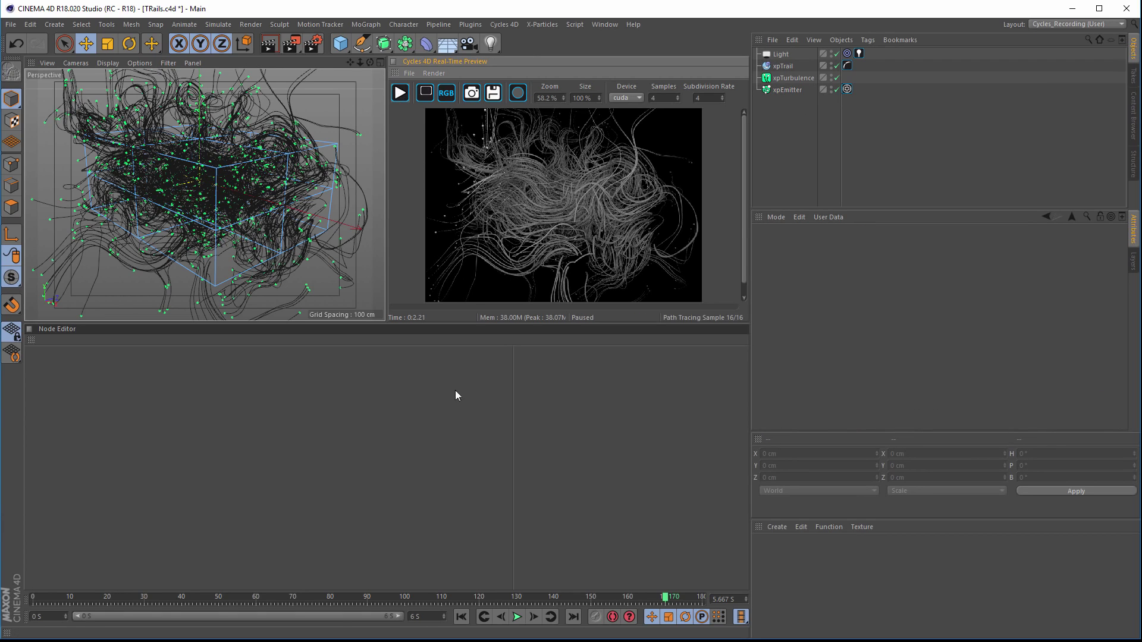
left_click(461, 619)
left_click(518, 618)
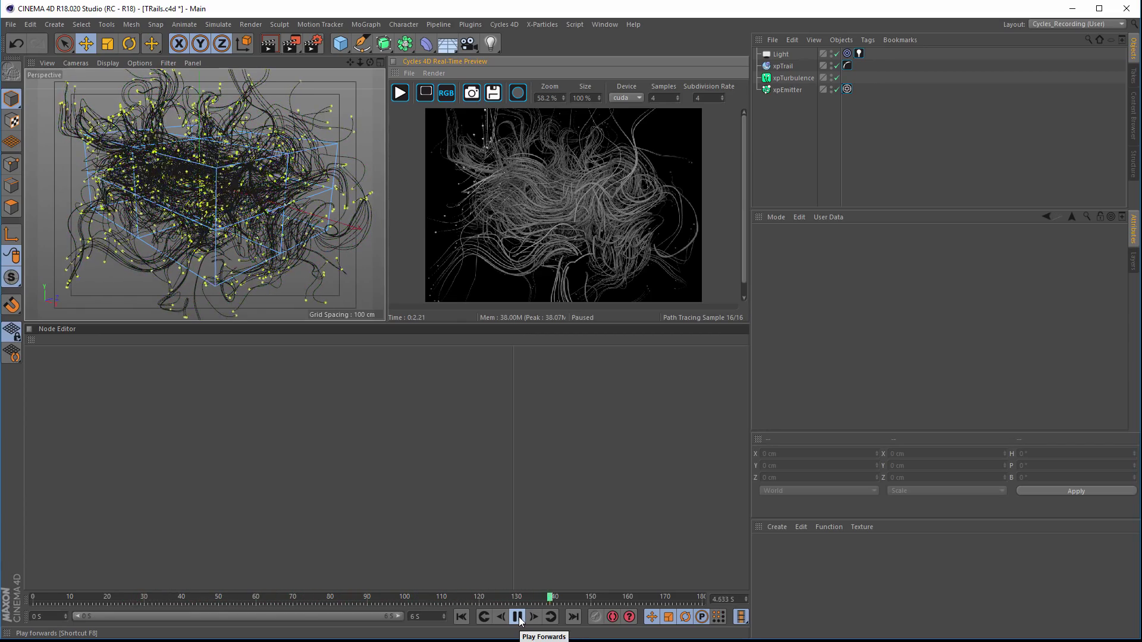
left_click(518, 617)
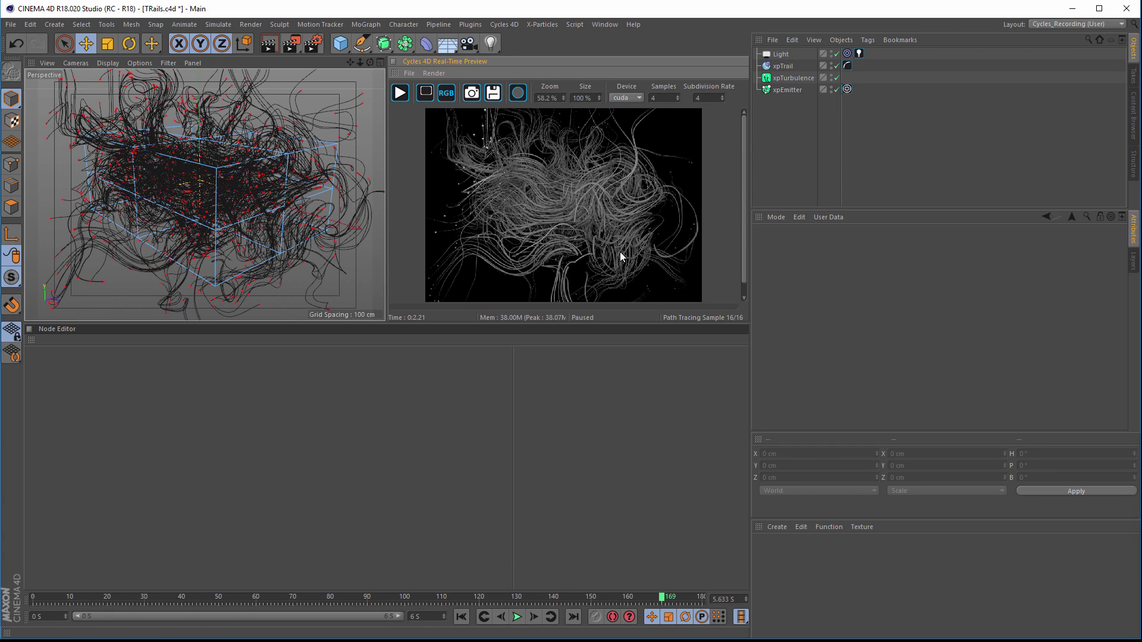
left_click(401, 94)
- Create a Cycles 4D Object Material, apply it to xpTrail, and show its nodes in the Node Editor
left_click(777, 527)
mouse_move(800, 570)
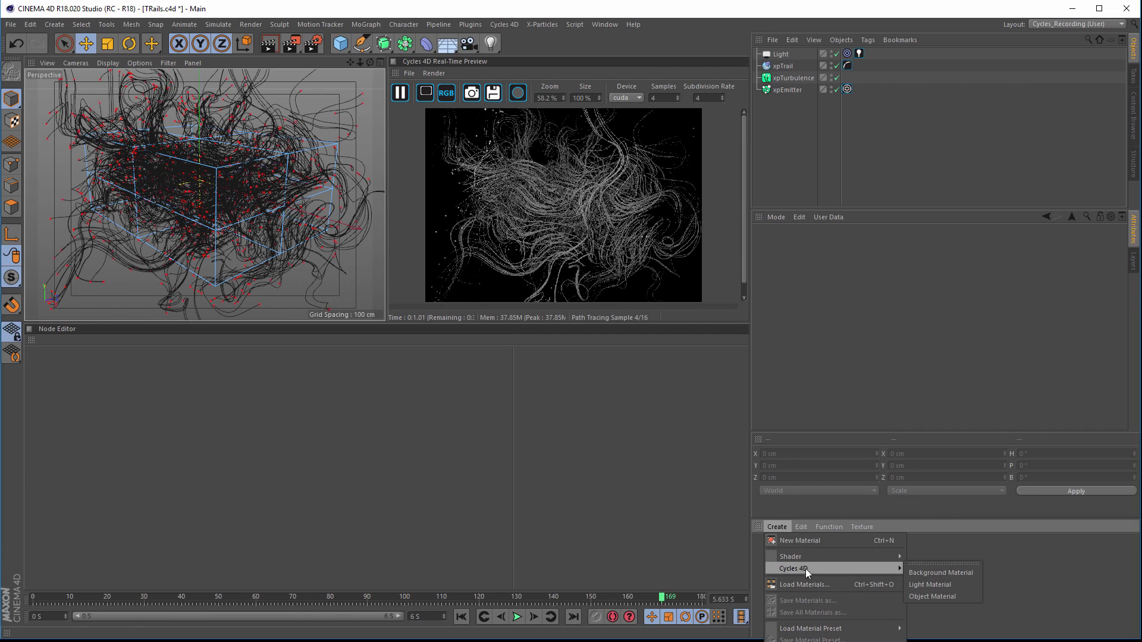
left_click(935, 597)
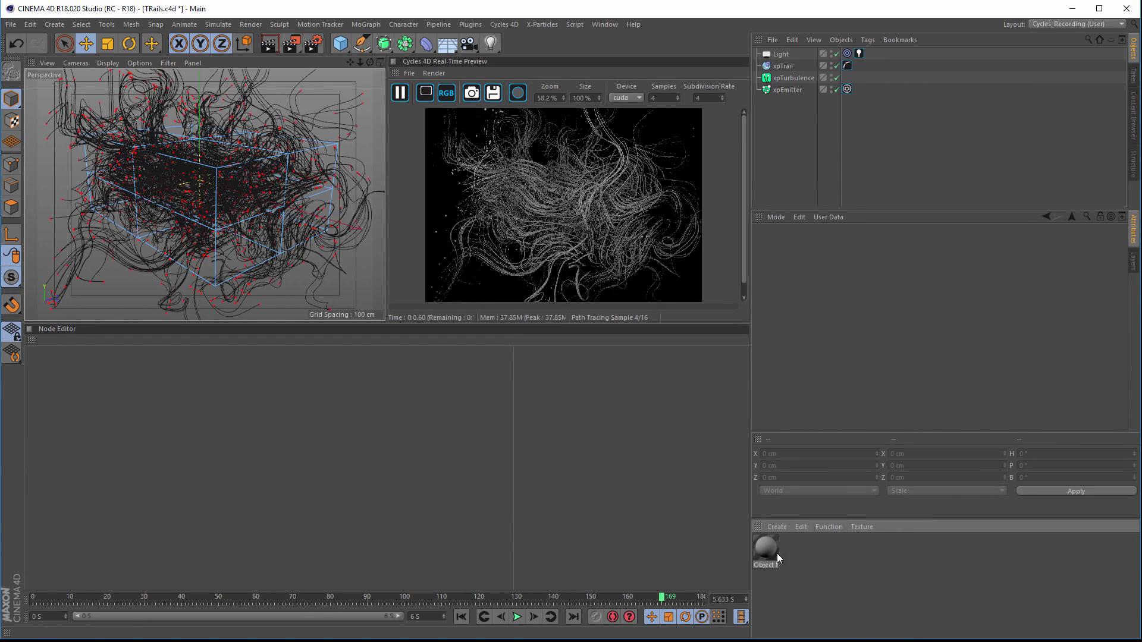
left_click_drag(758, 553, 784, 66)
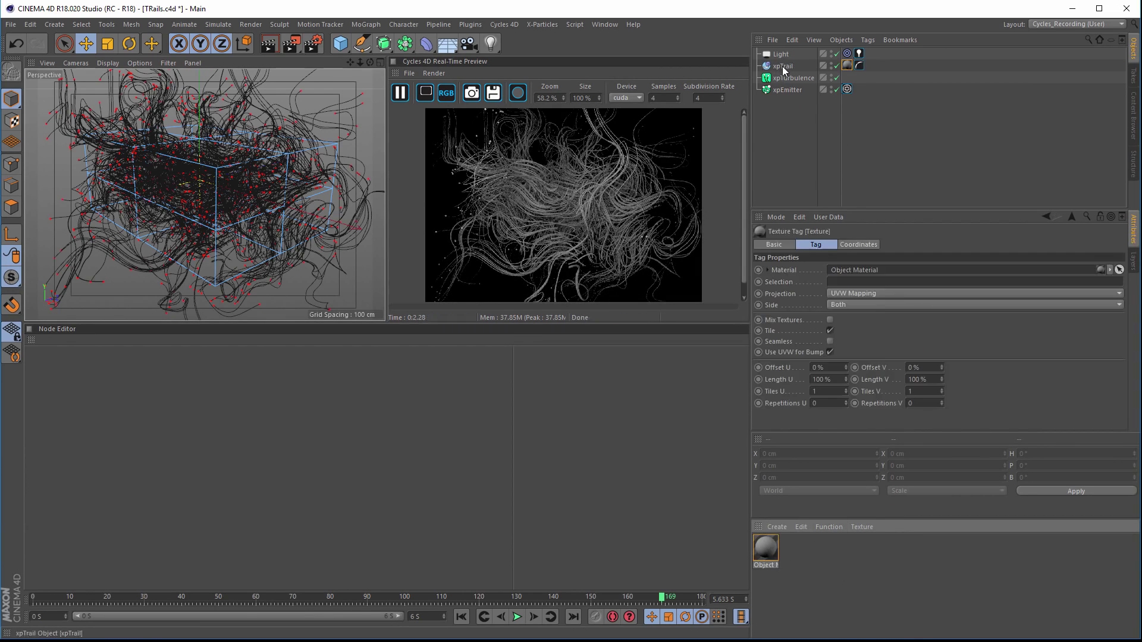
left_click(763, 544)
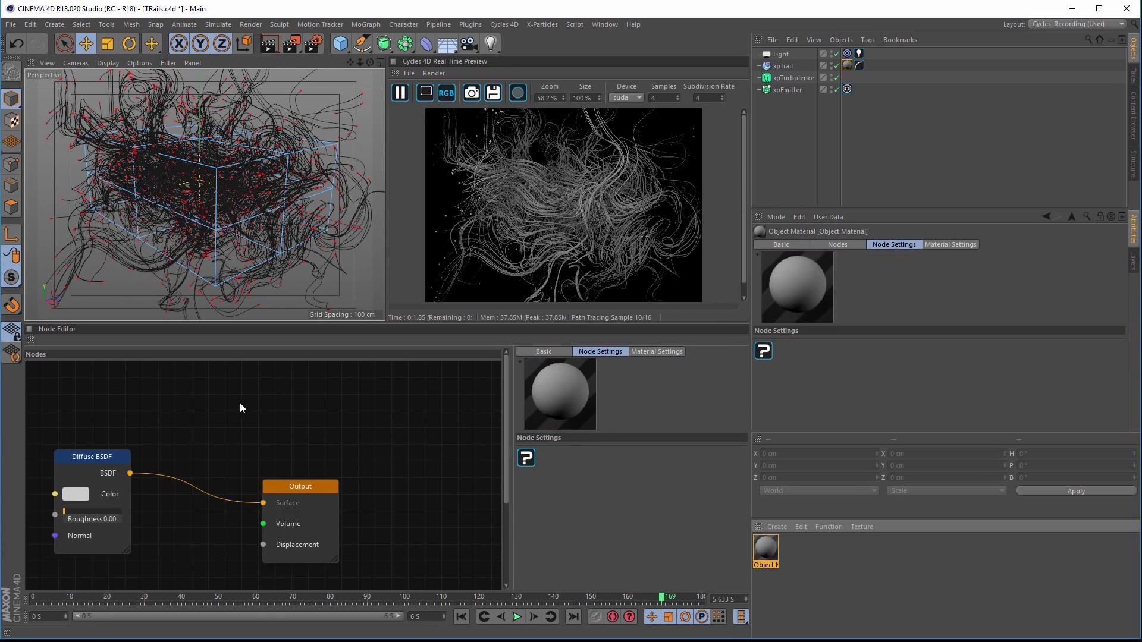
- Move the Diffuse BSDF node away from the Output and add an Emission shader node directly below it
middle_click_drag(238, 401, 432, 355)
left_click_drag(289, 405, 241, 386)
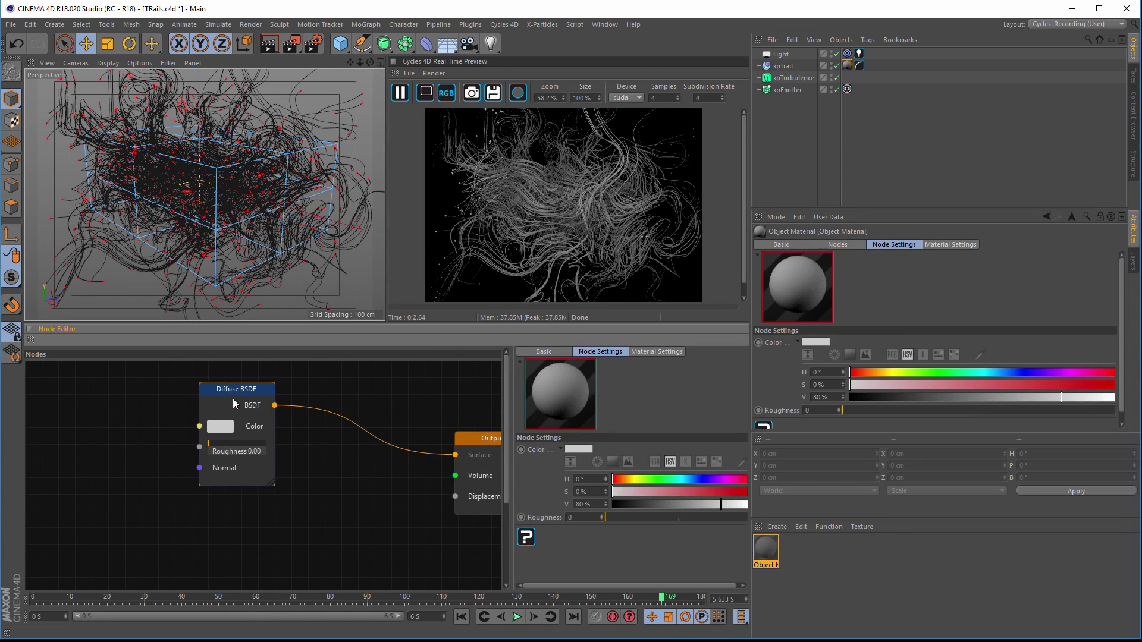
right_click(305, 491)
mouse_move(351, 638)
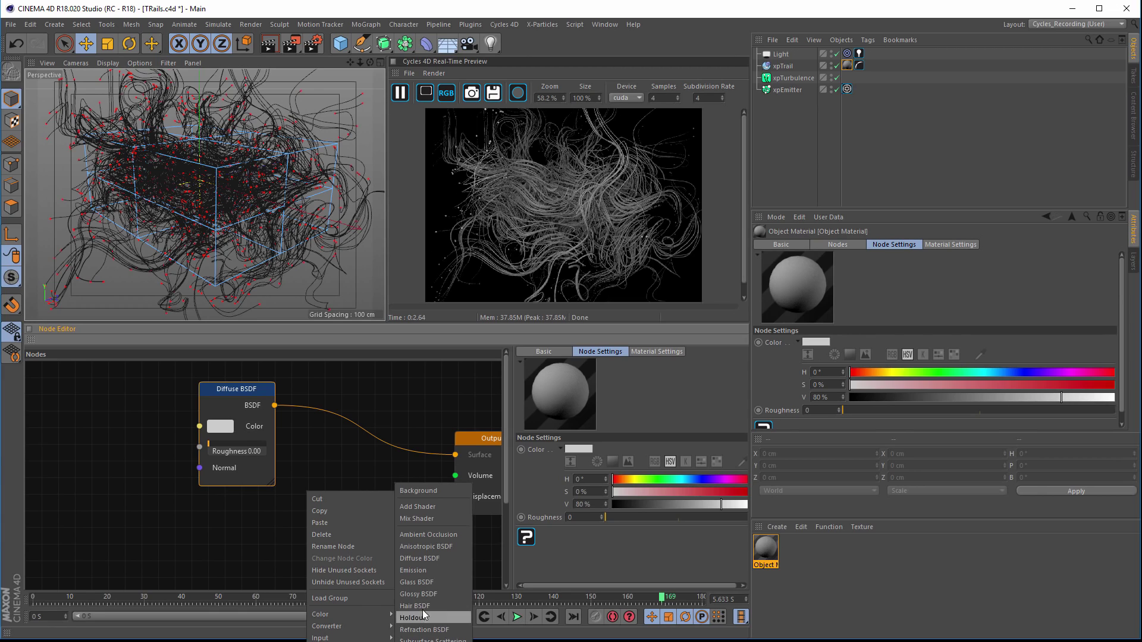
left_click(420, 570)
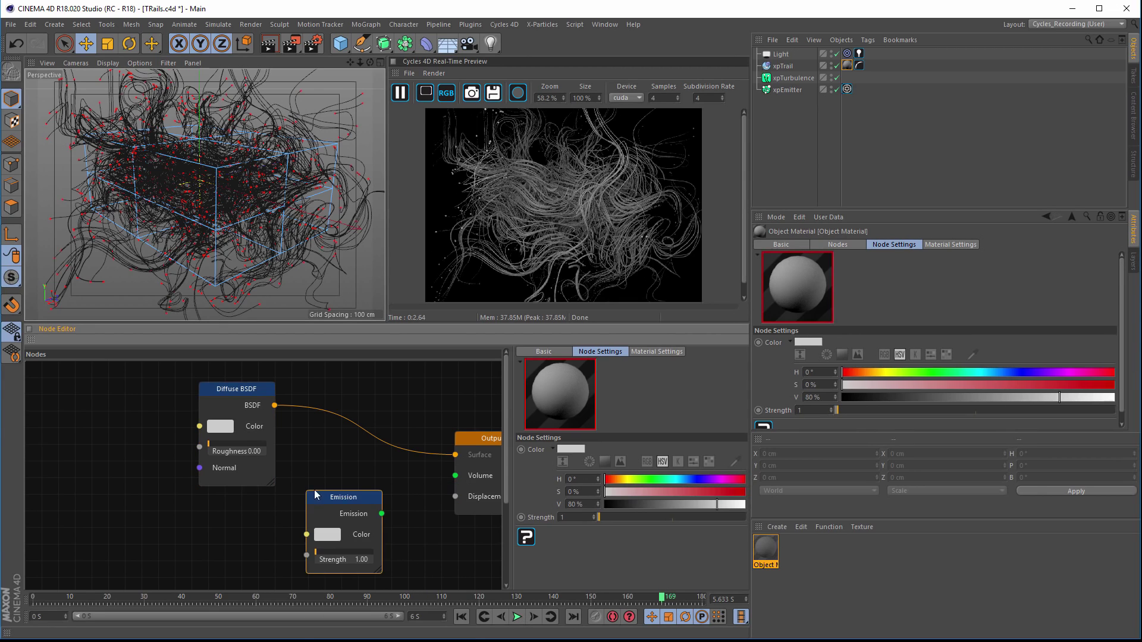
left_click_drag(336, 496, 230, 497)
- Insert a Mix Shader between the Diffuse BSDF and the Output, and connect Emission to its Shader2 input
right_click(315, 495)
mouse_move(351, 641)
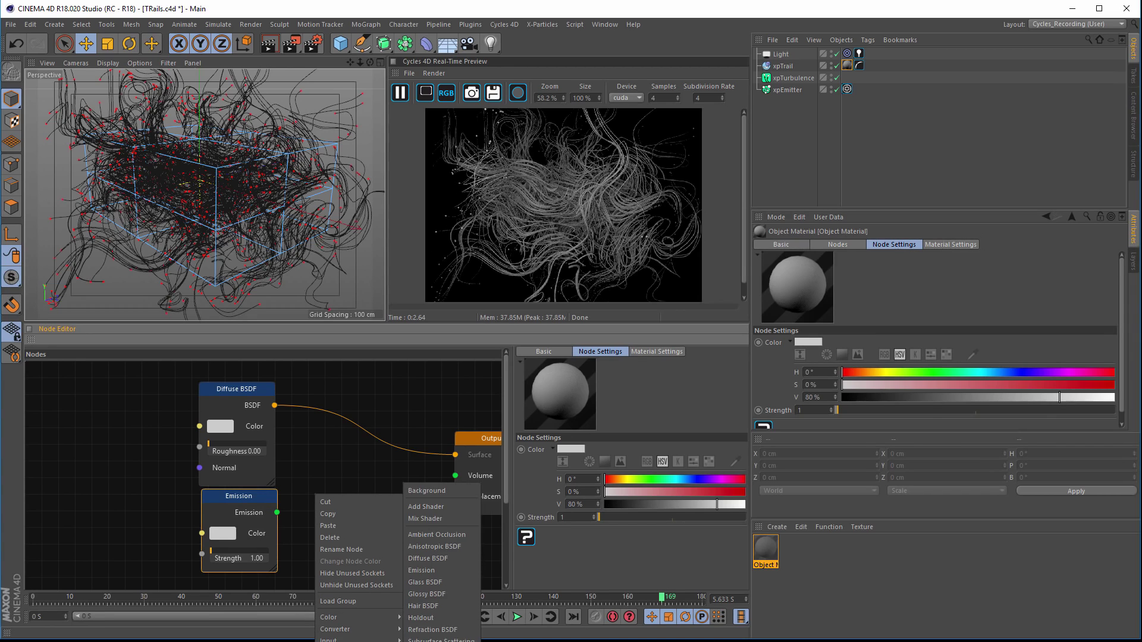
left_click(428, 521)
left_click_drag(373, 520, 366, 415)
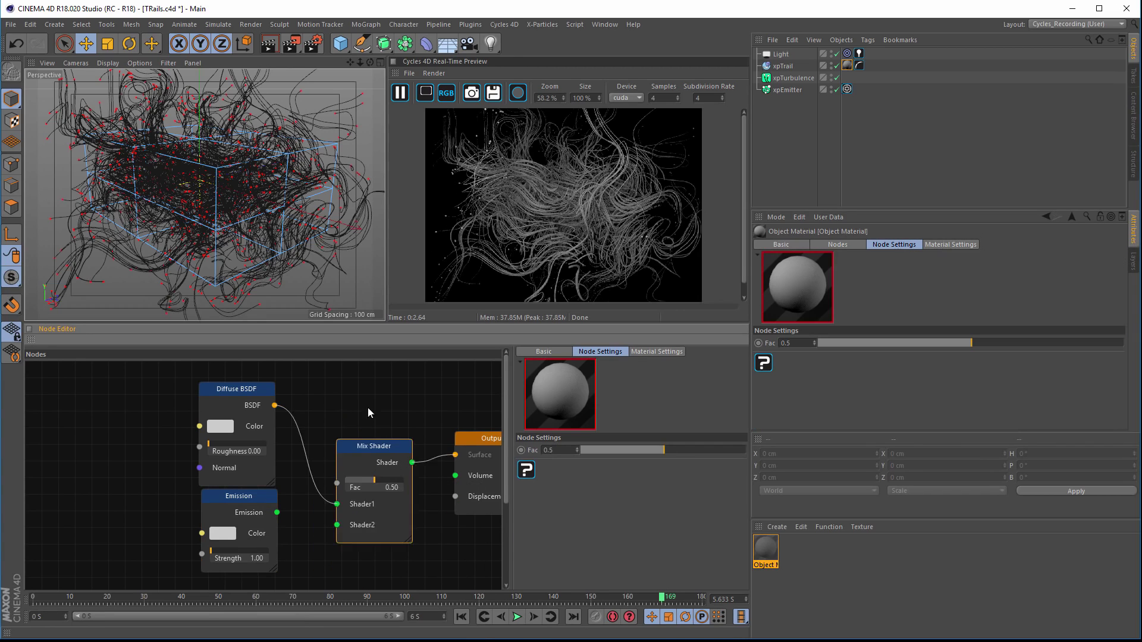
left_click_drag(343, 489, 277, 512)
- Add an Attribute input node ahead of the Diffuse BSDF and Emission nodes and widen it
middle_click_drag(153, 498, 270, 516)
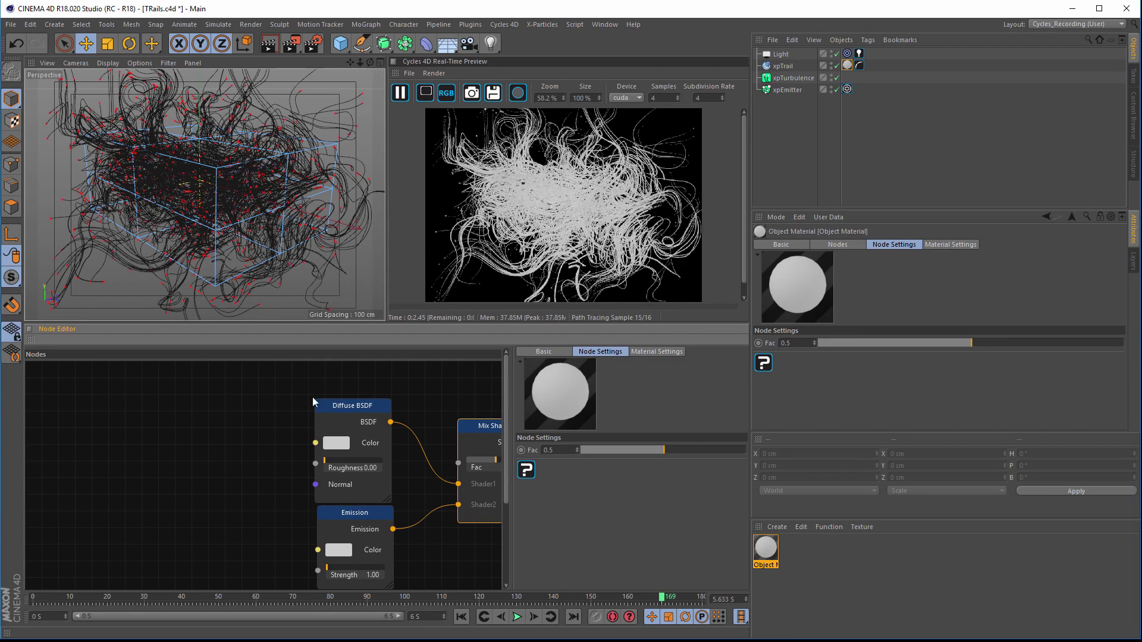
right_click(77, 384)
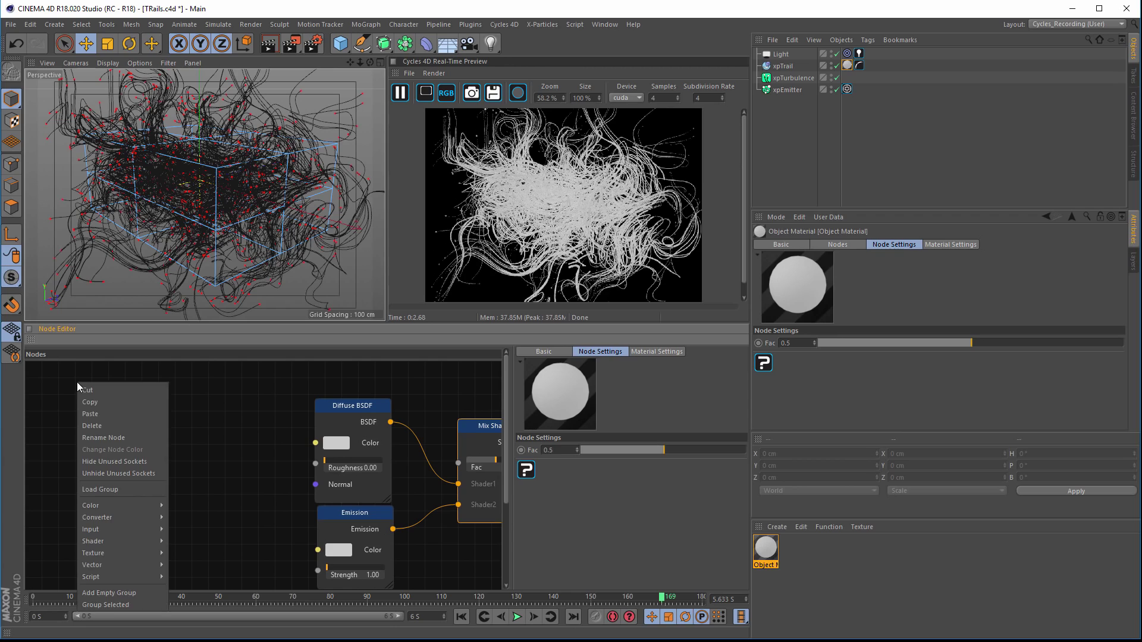
mouse_move(123, 527)
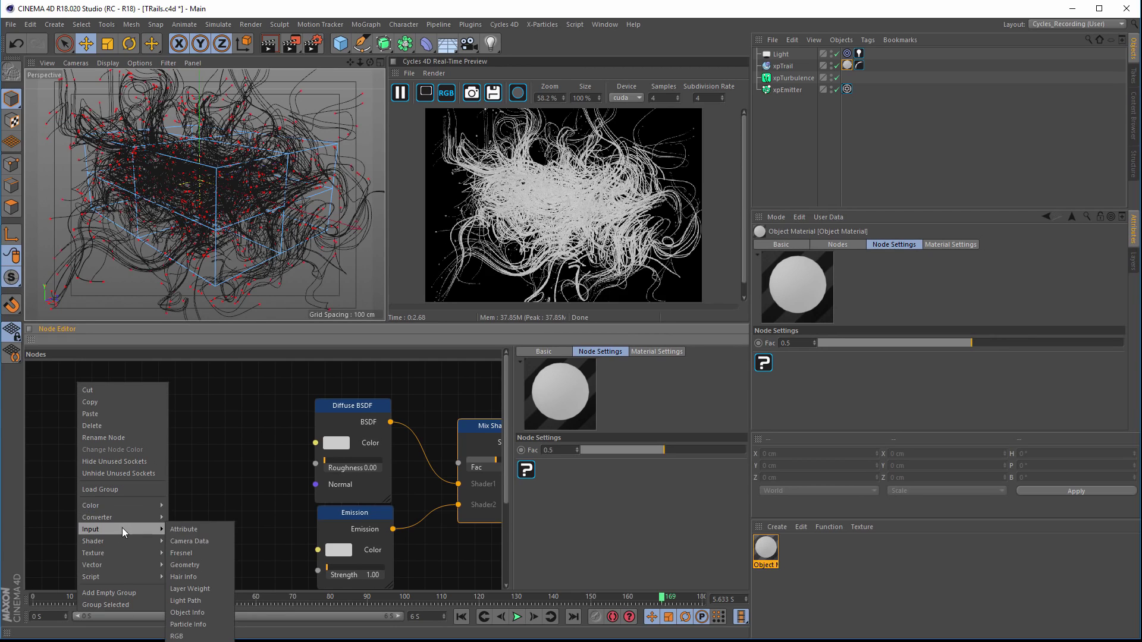
left_click(207, 530)
left_click_drag(126, 405, 180, 420)
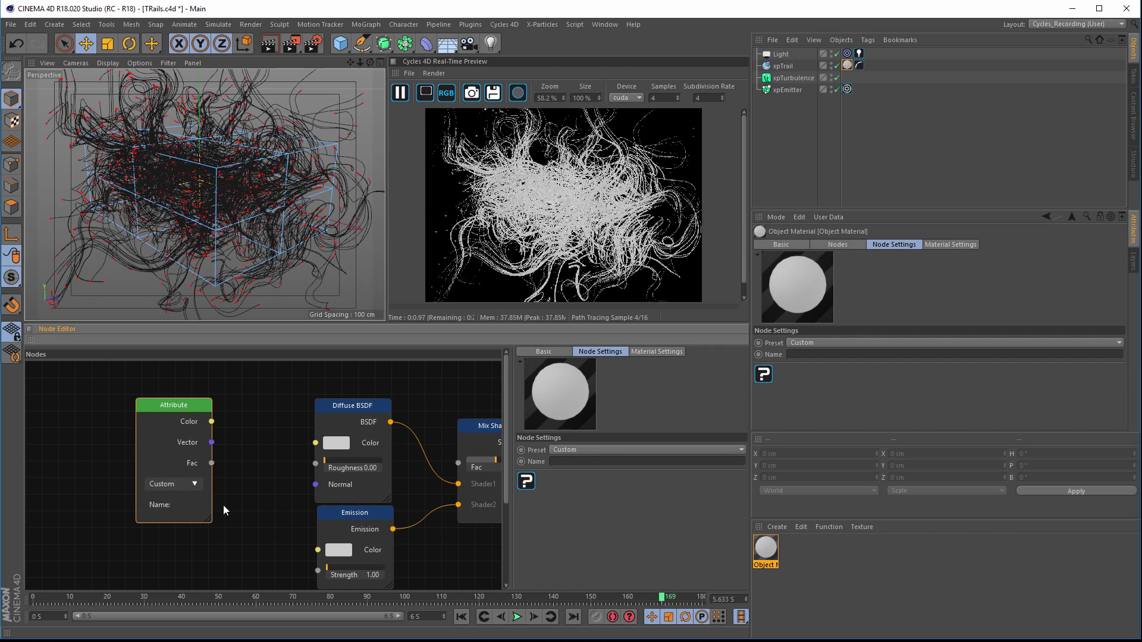
left_click_drag(210, 521, 233, 524)
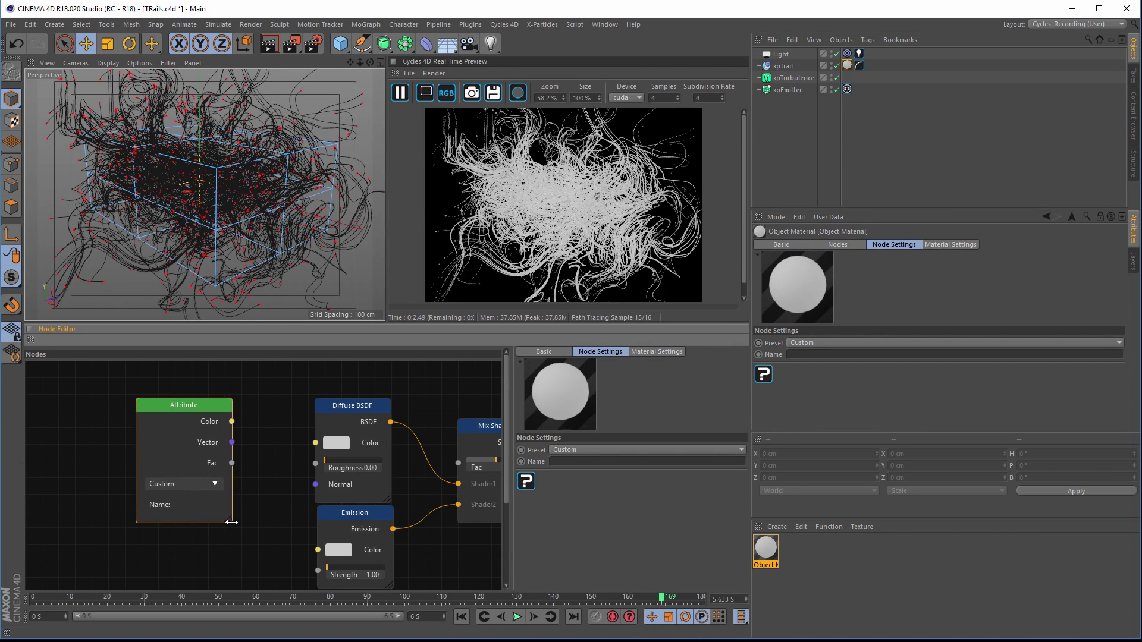
left_click_drag(168, 414, 150, 414)
- Set the Attribute preset to Trail and connect its Color output to the Diffuse BSDF and Emission colors
left_click(158, 483)
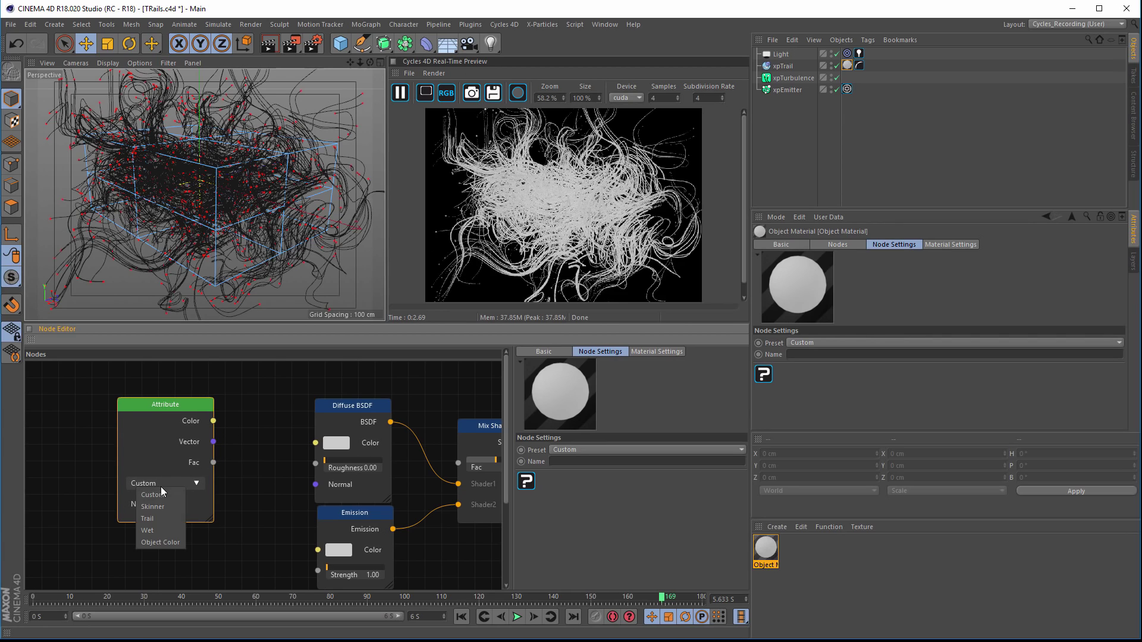
left_click(151, 519)
left_click_drag(213, 421, 317, 443)
left_click_drag(213, 421, 318, 550)
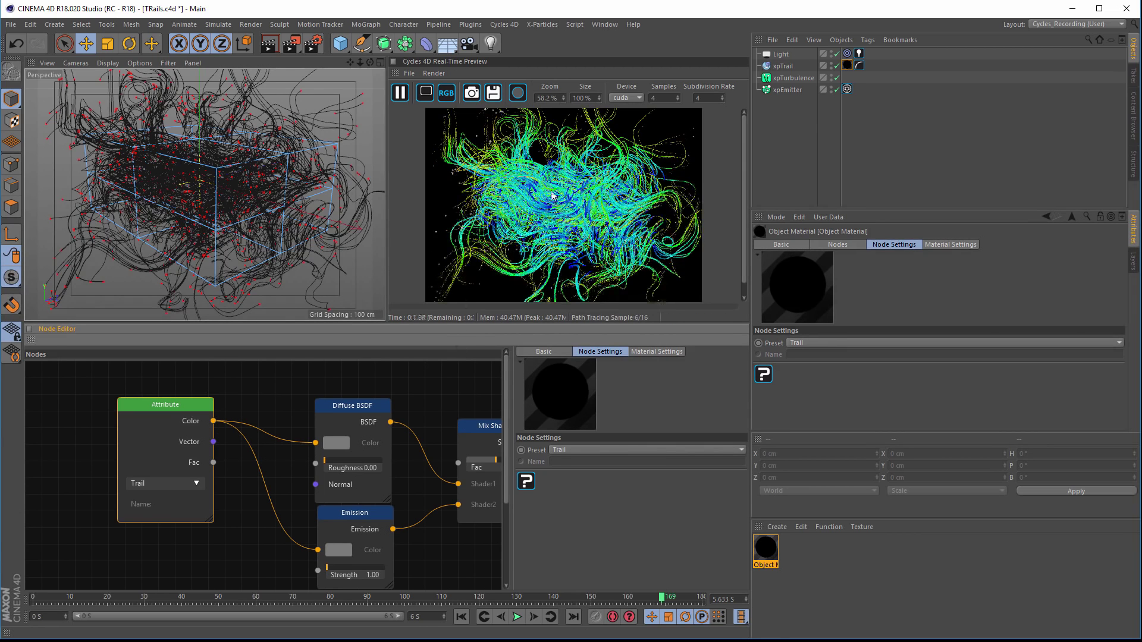
- Examine the colored trails in the real-time preview from several angles and distances
left_click_drag(319, 226, 223, 177, "alt")
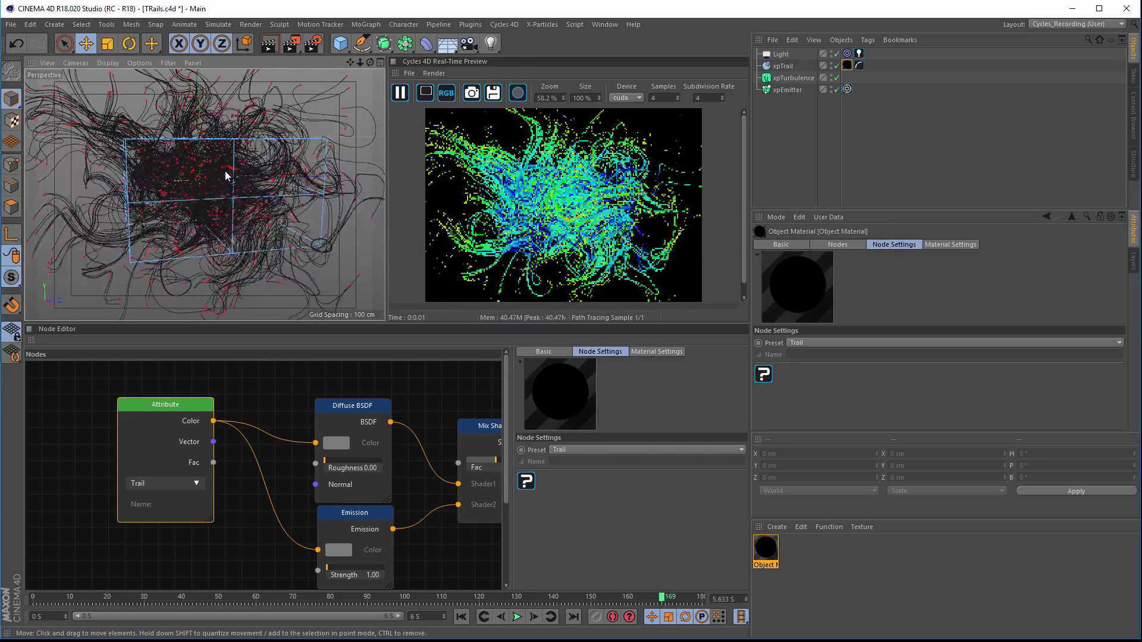
right_click_drag(222, 177, 238, 169, "alt")
left_click_drag(224, 182, 191, 196, "alt")
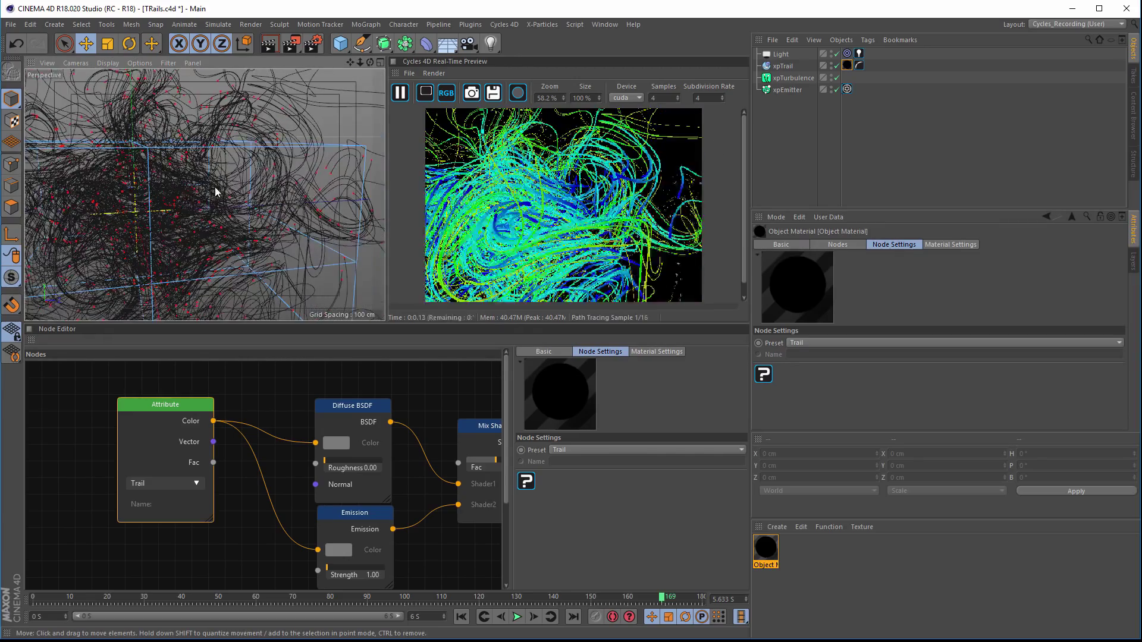
right_click_drag(237, 191, 232, 196, "alt")
middle_click_drag(232, 197, 267, 170, "alt")
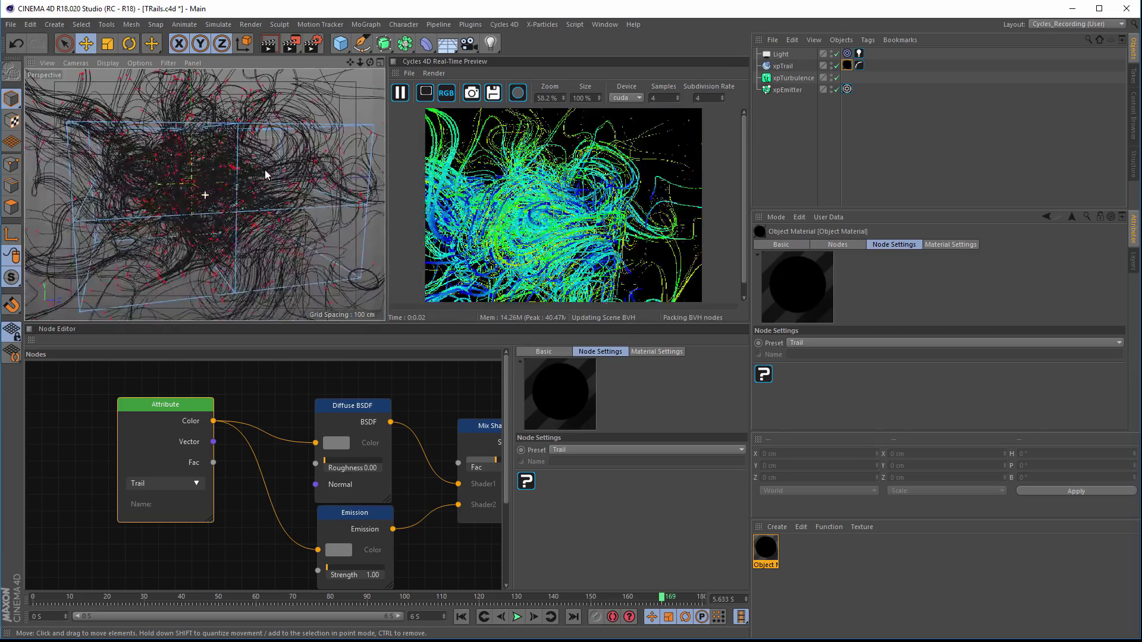
left_click_drag(251, 188, 324, 198, "alt")
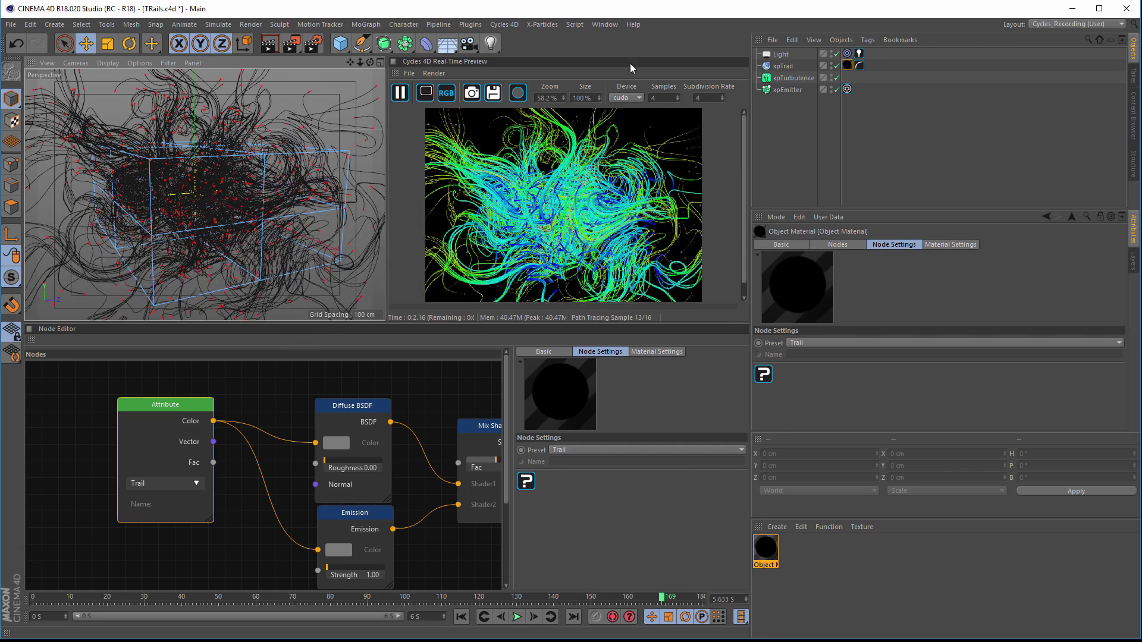
- Switch to the Skinner.c4d scene and briefly disable xpSkinner to view the underlying particles
left_click(610, 25)
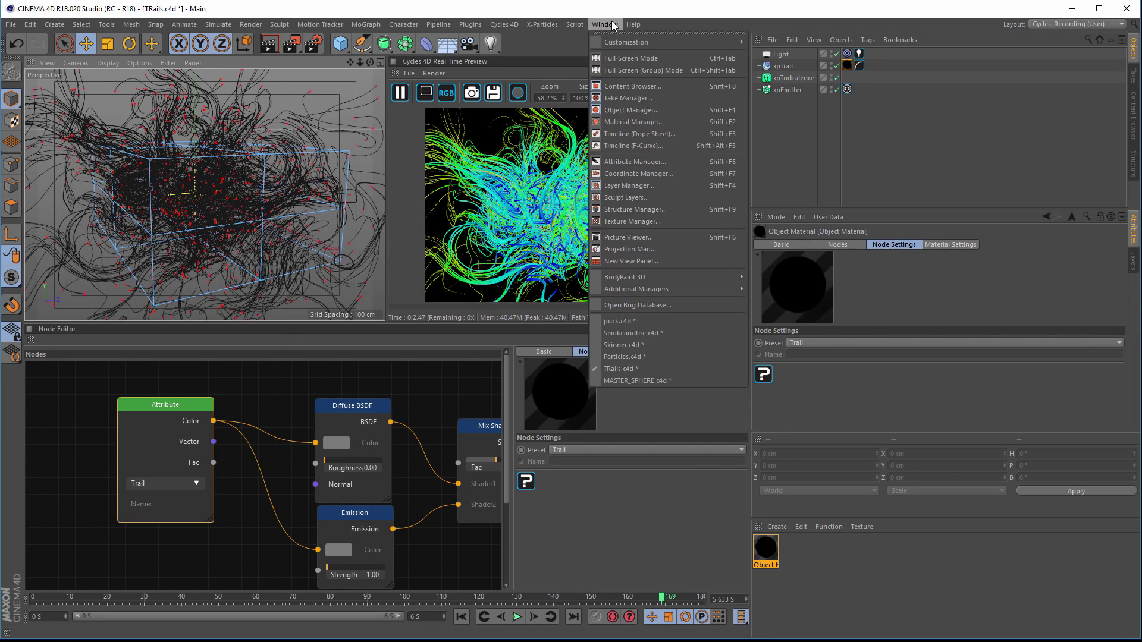
left_click(638, 349)
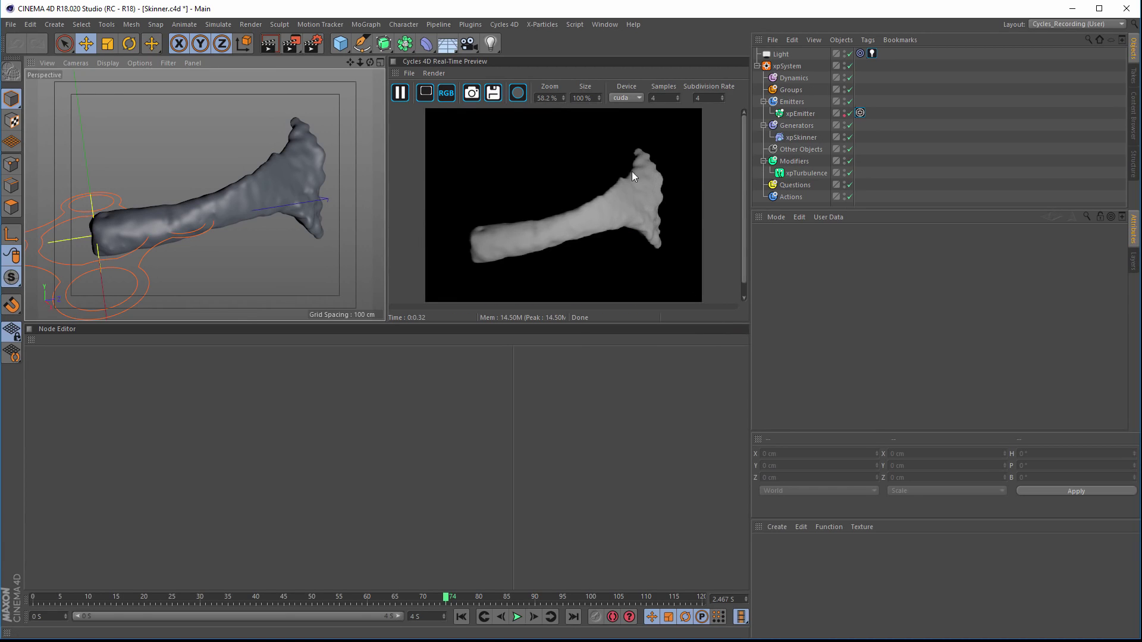
left_click(849, 137)
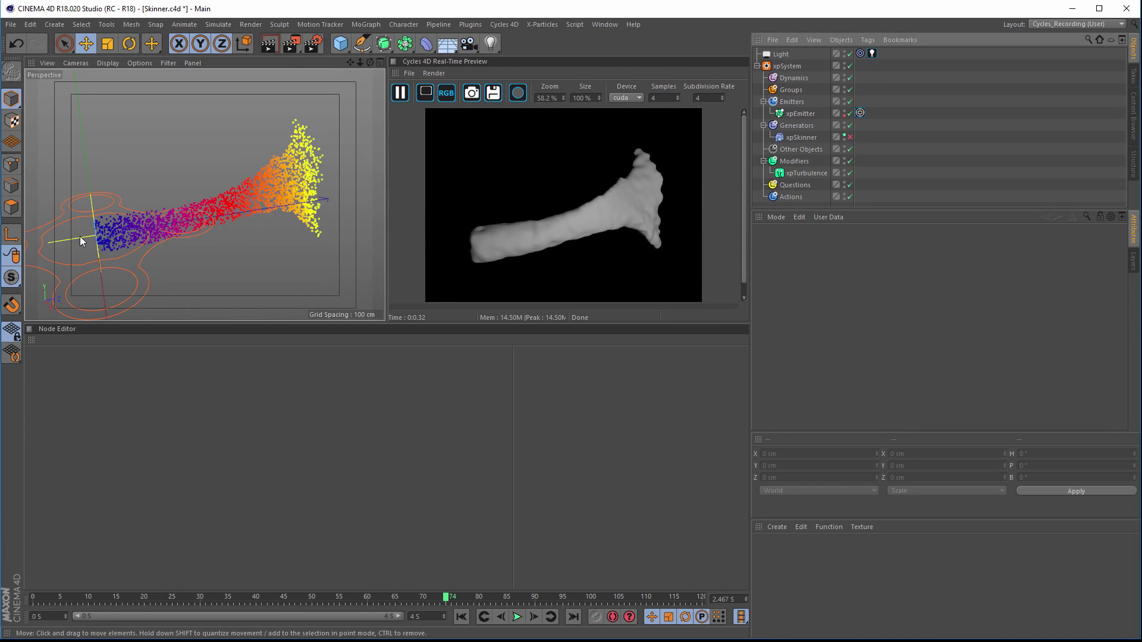
left_click(849, 137)
- Copy the Object Material from TRails.c4d into Skinner.c4d and apply it to xpSkinner
left_click(776, 529)
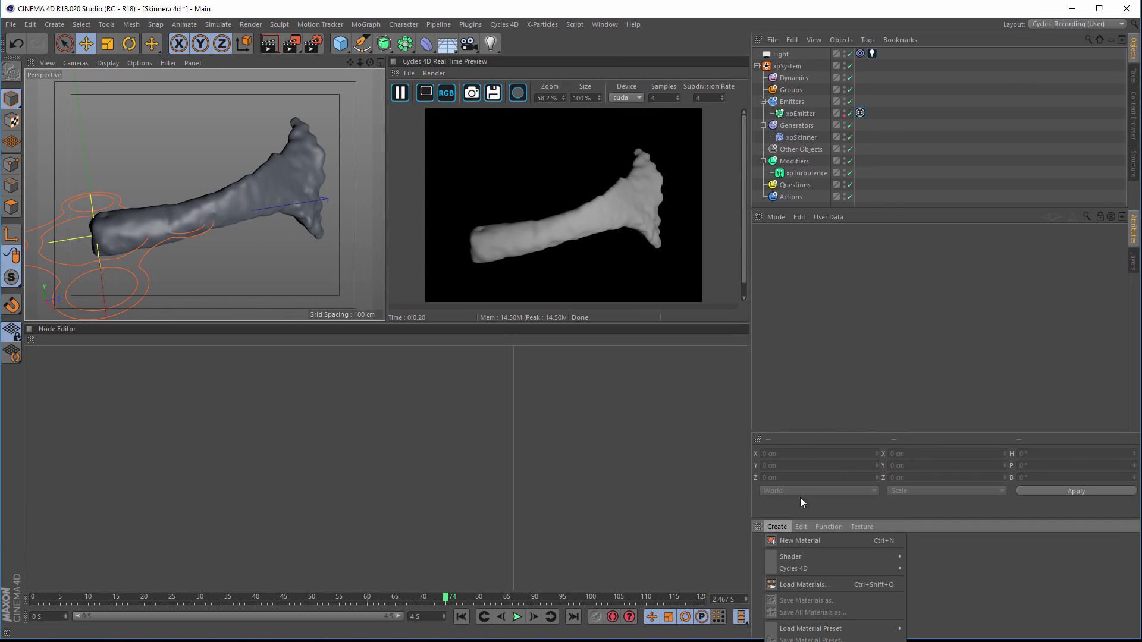
left_click(780, 274)
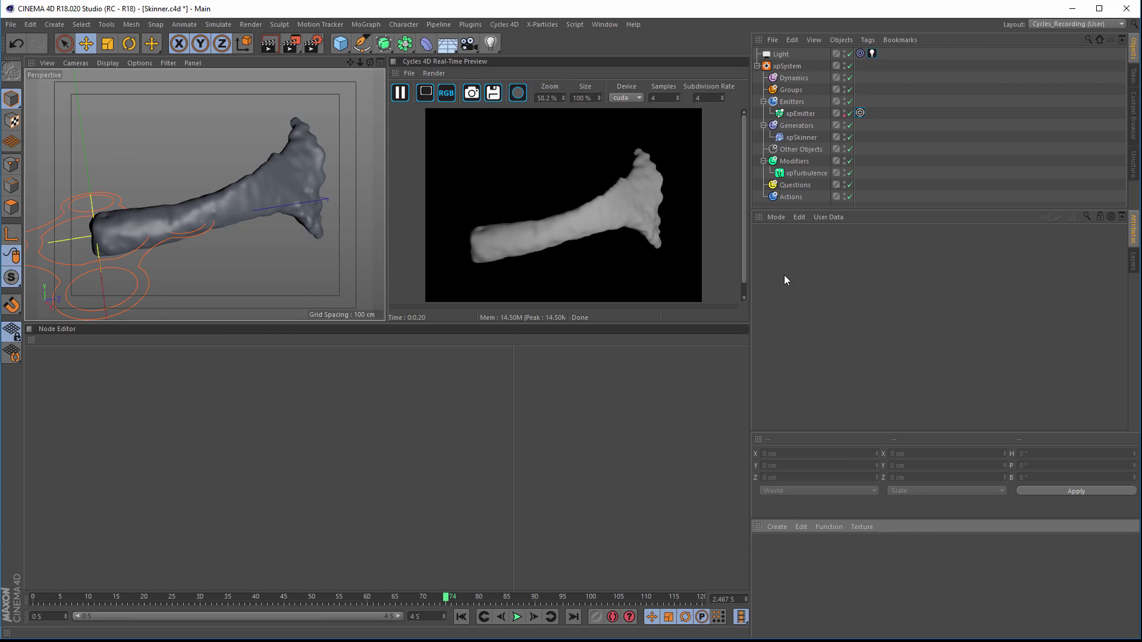
left_click(603, 25)
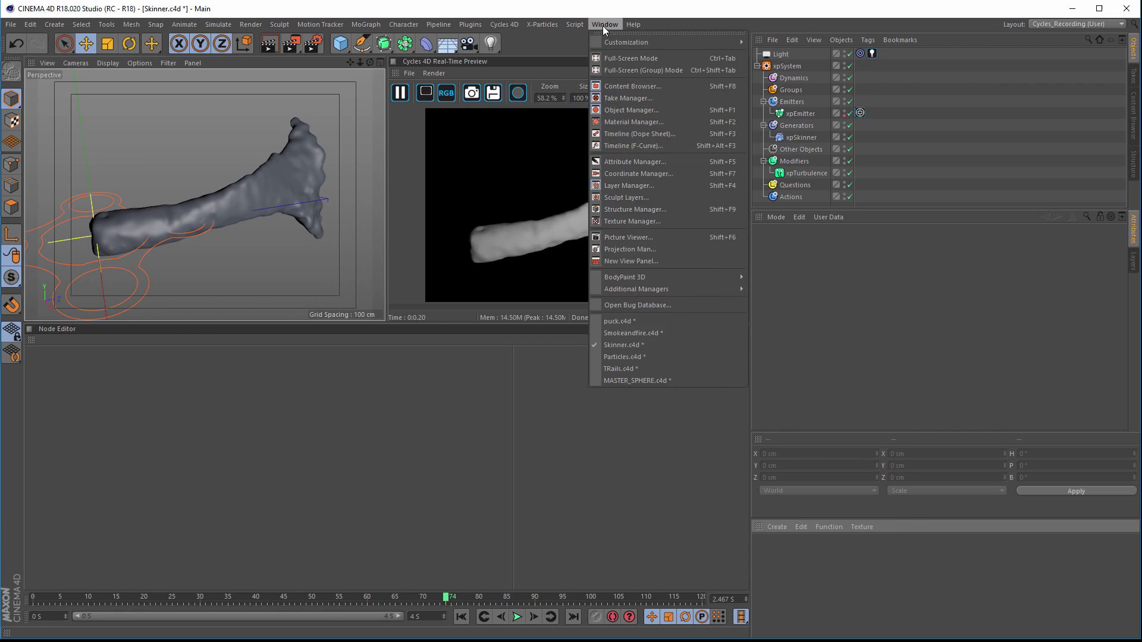
left_click(641, 369)
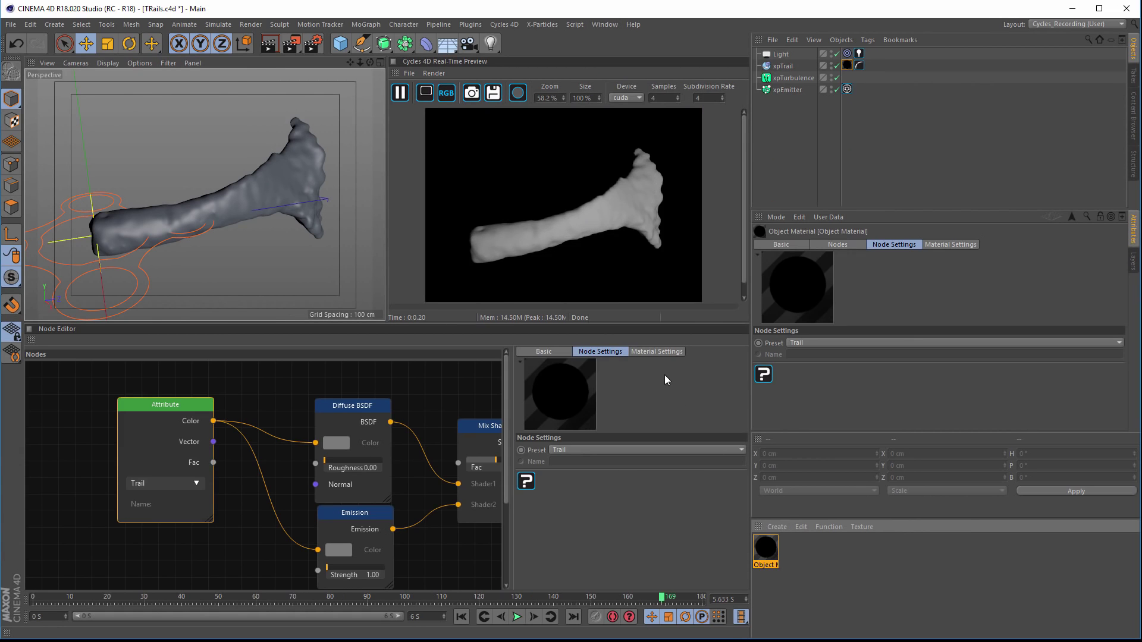
left_click(802, 527)
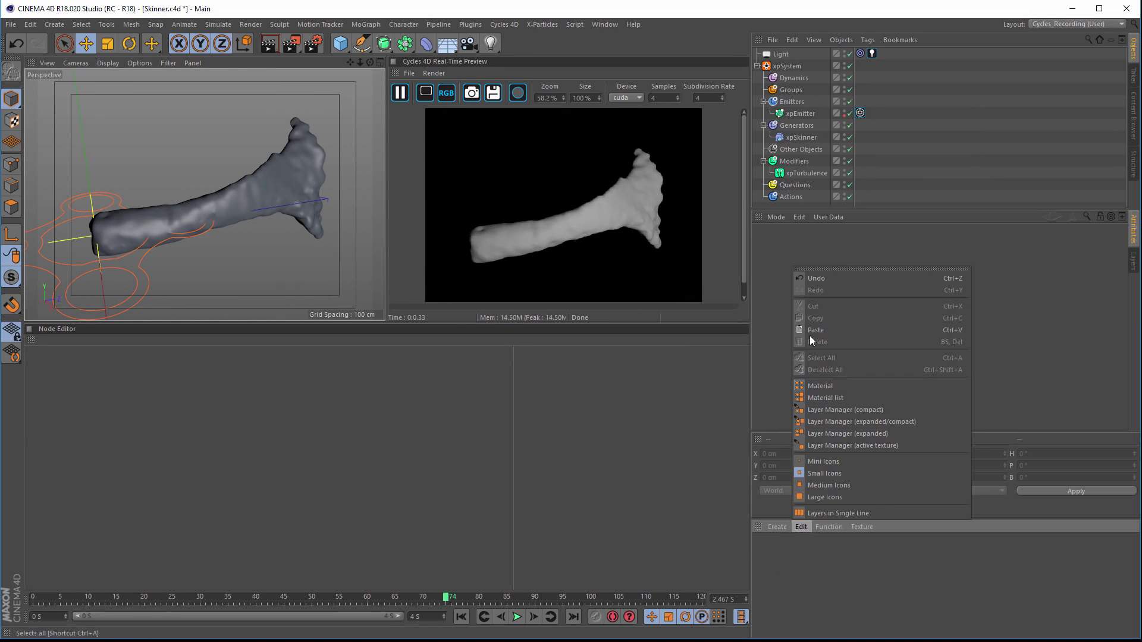
left_click(810, 342)
key("ctrl+z")
left_click_drag(765, 549, 803, 138)
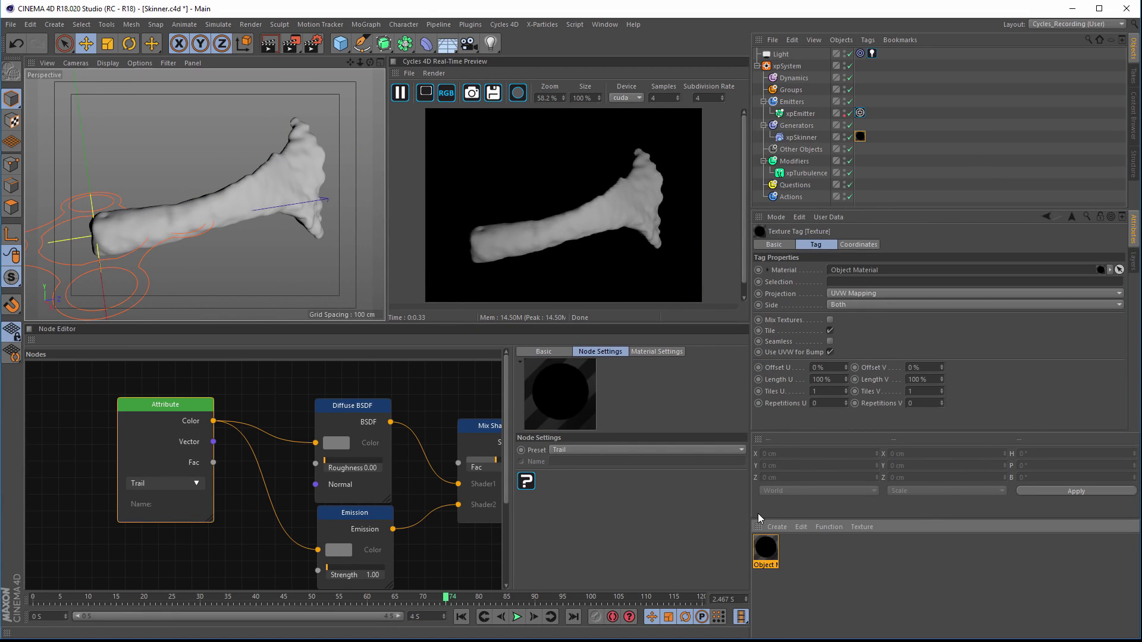
- Set the Attribute node's preset to Skinner and play the skinned mesh from the first frame to frame 60
left_click(156, 489)
left_click(162, 507)
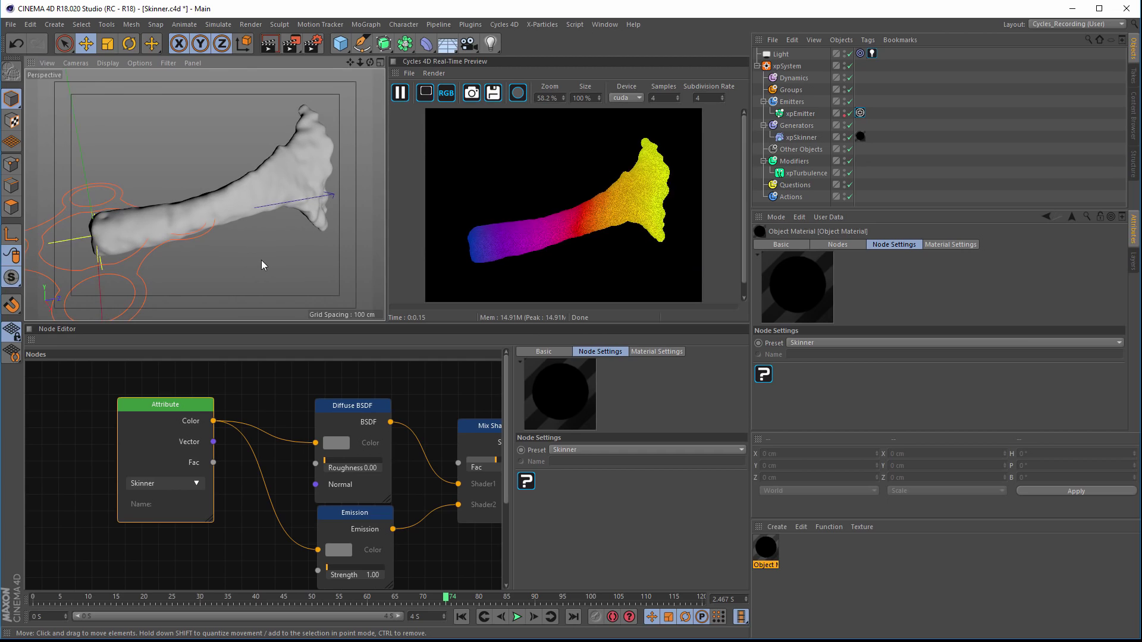
left_click(461, 617)
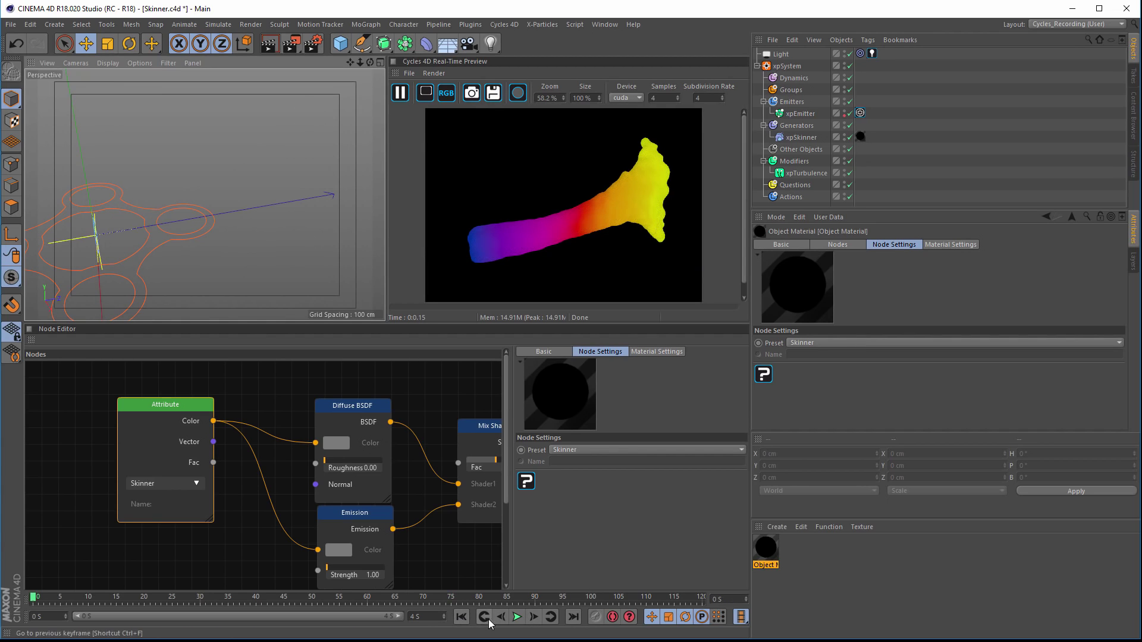
left_click(517, 619)
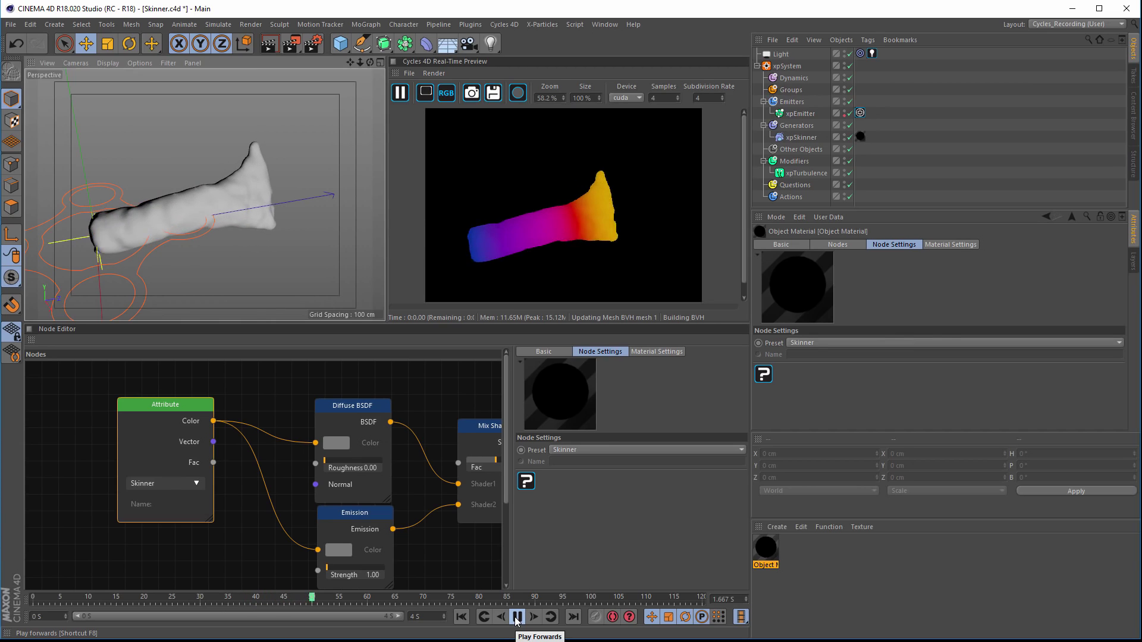
left_click(517, 619)
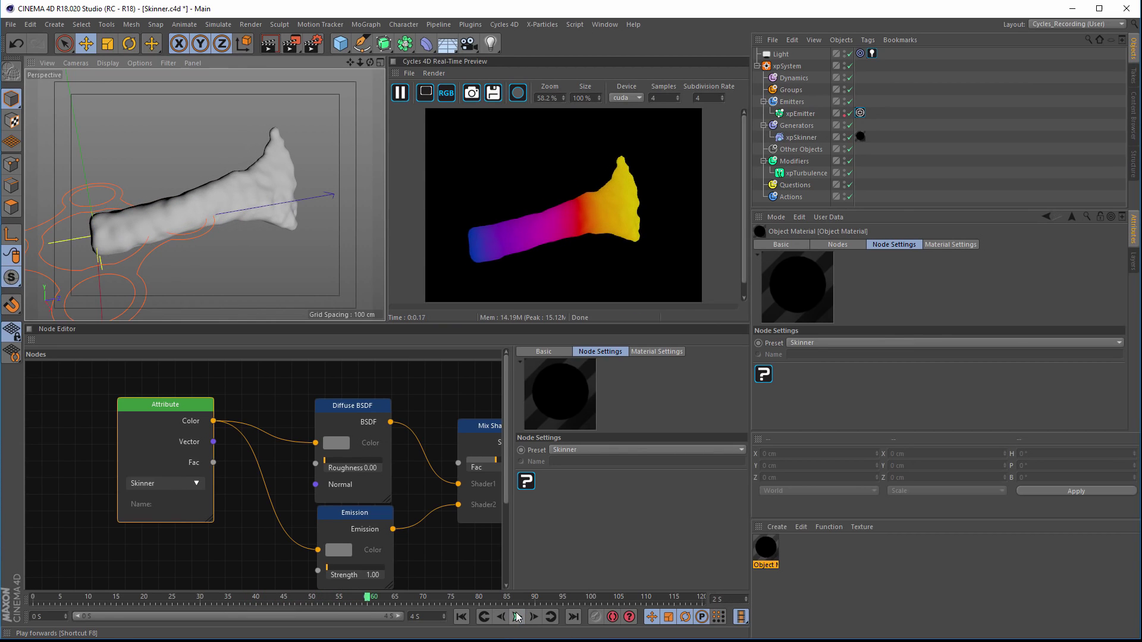
left_click(165, 483)
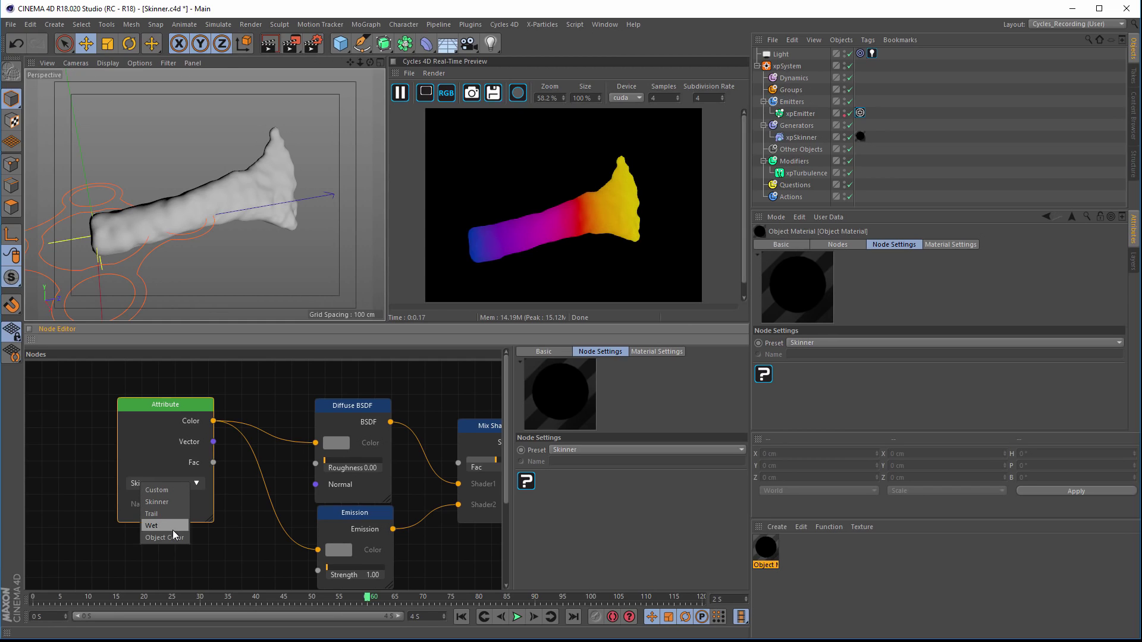
left_click(98, 433)
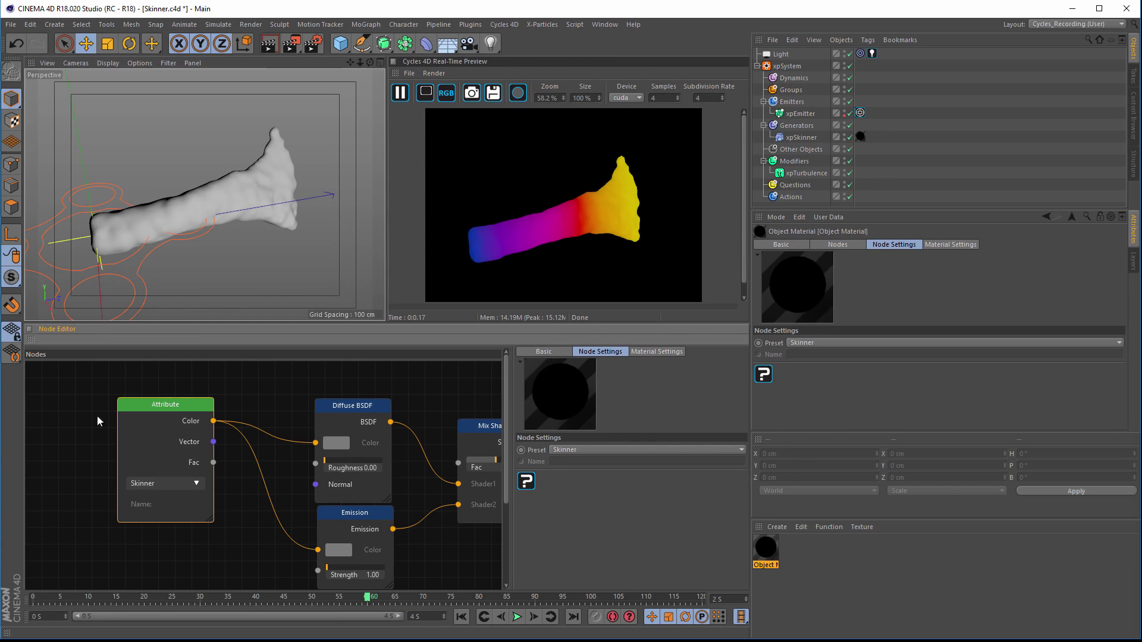
- Switch to the Smokeandfire.c4d scene and view the rendered smoke and fire from a closer angle
left_click(605, 25)
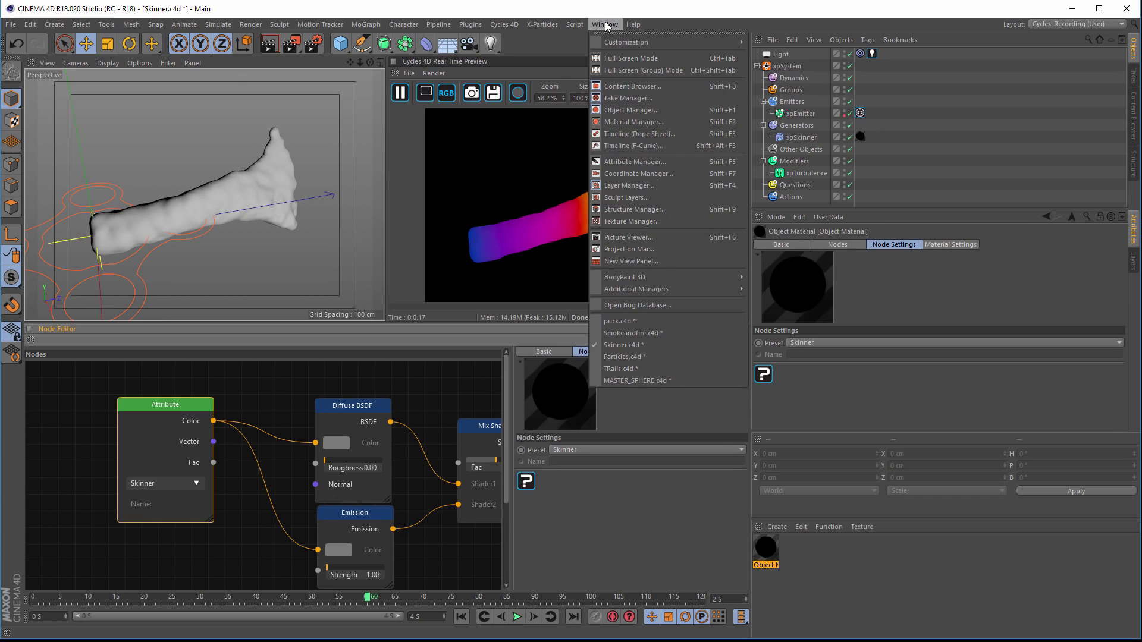
left_click(652, 333)
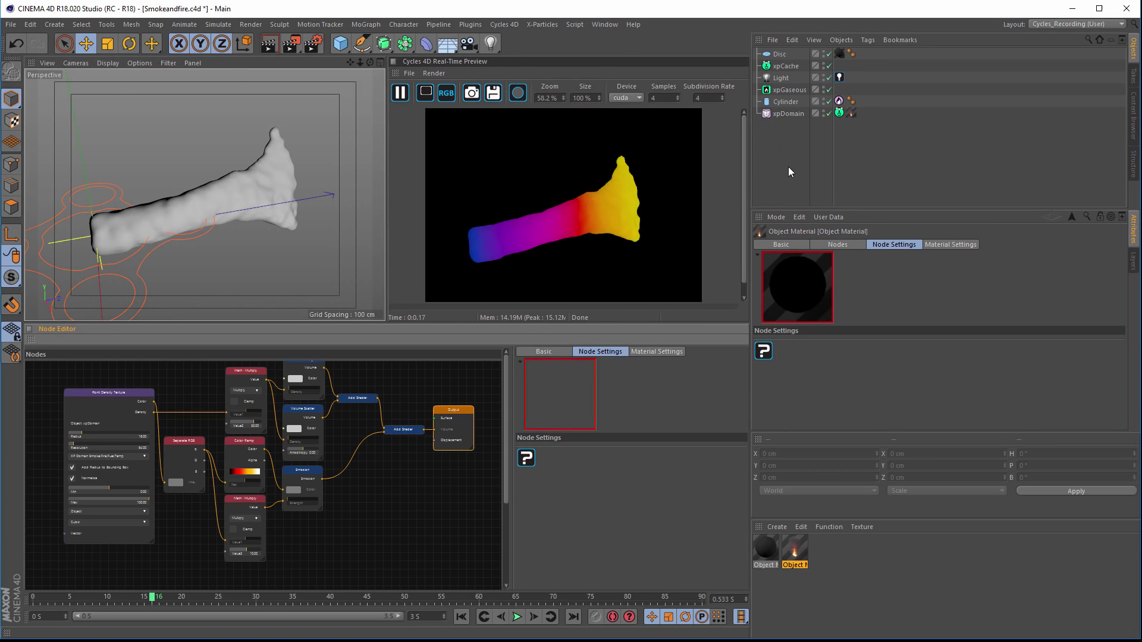
scroll(565, 231, "down", 1)
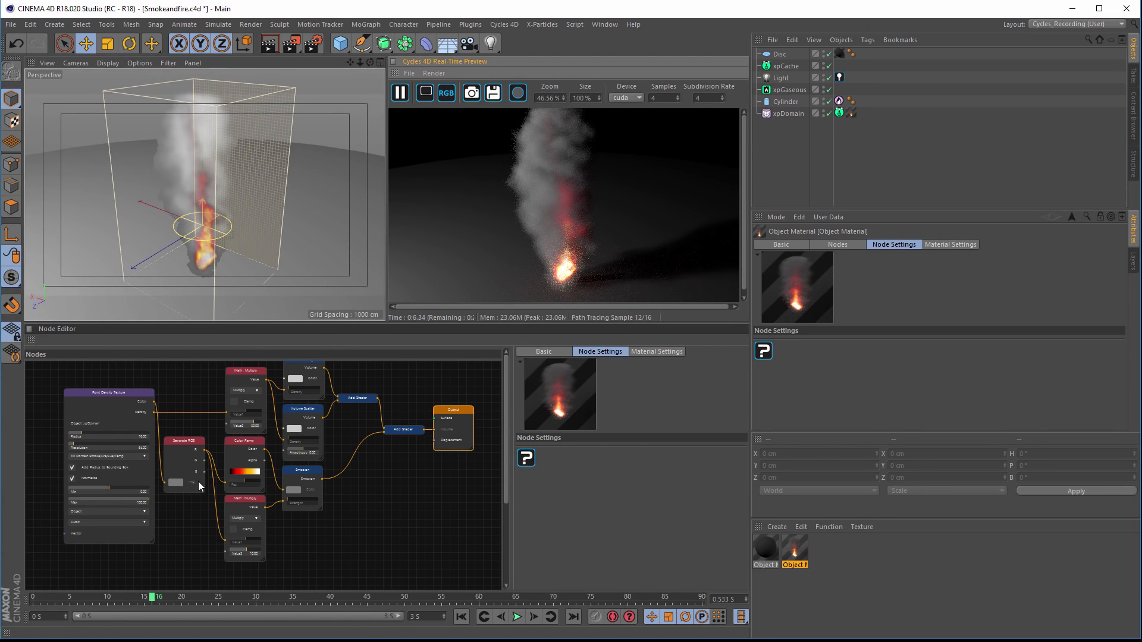
left_click_drag(276, 209, 248, 198, "alt")
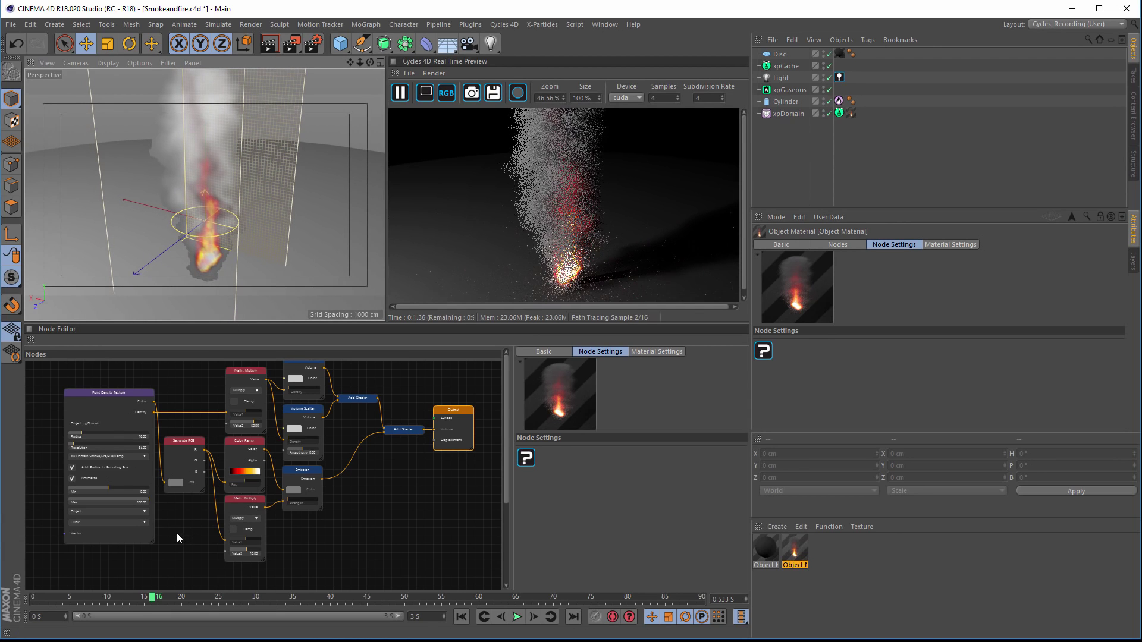
- Examine the smoke and fire material's Point Density Texture node, its color data options, and the nodes feeding the Emission shader
scroll(177, 533, "up", 5)
middle_click_drag(278, 554, 359, 641)
scroll(135, 419, "down", 1)
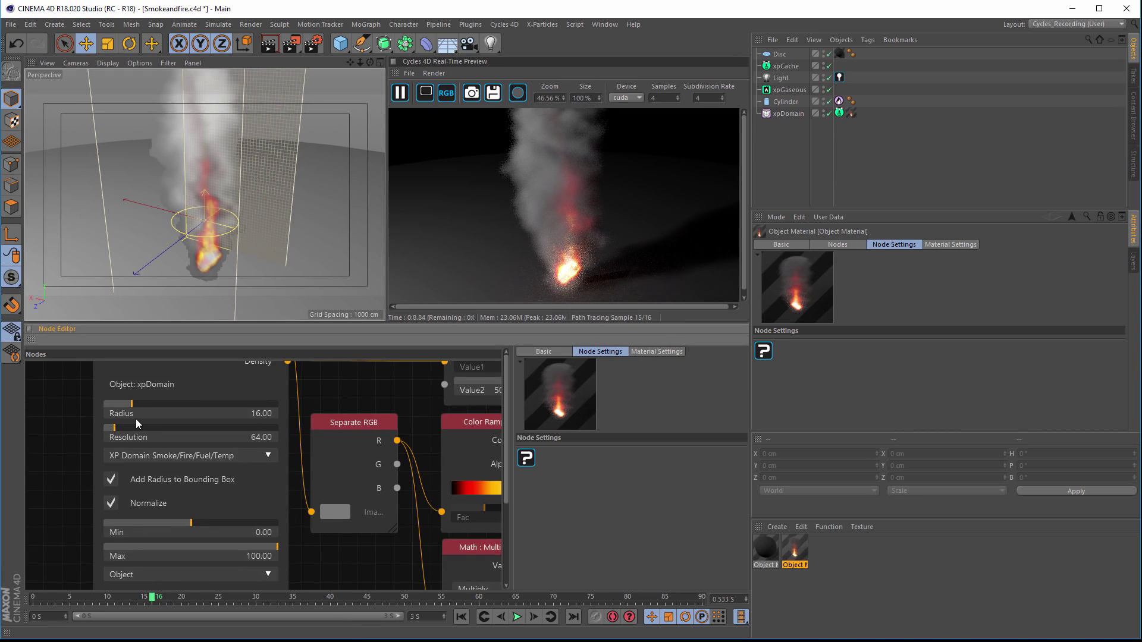
left_click(114, 457)
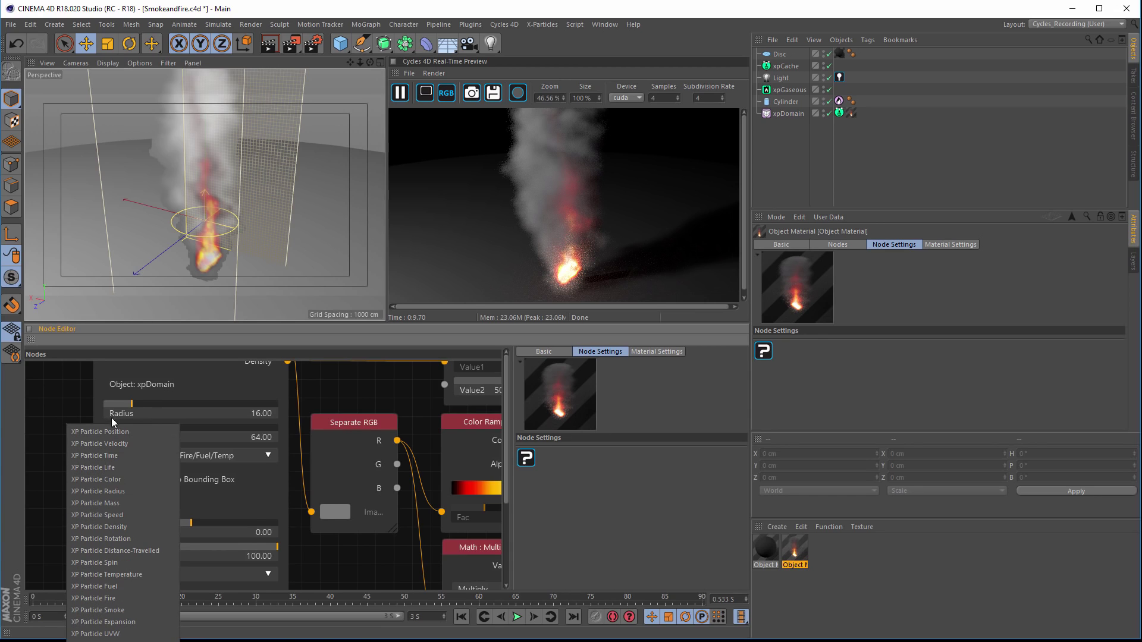
left_click(35, 419)
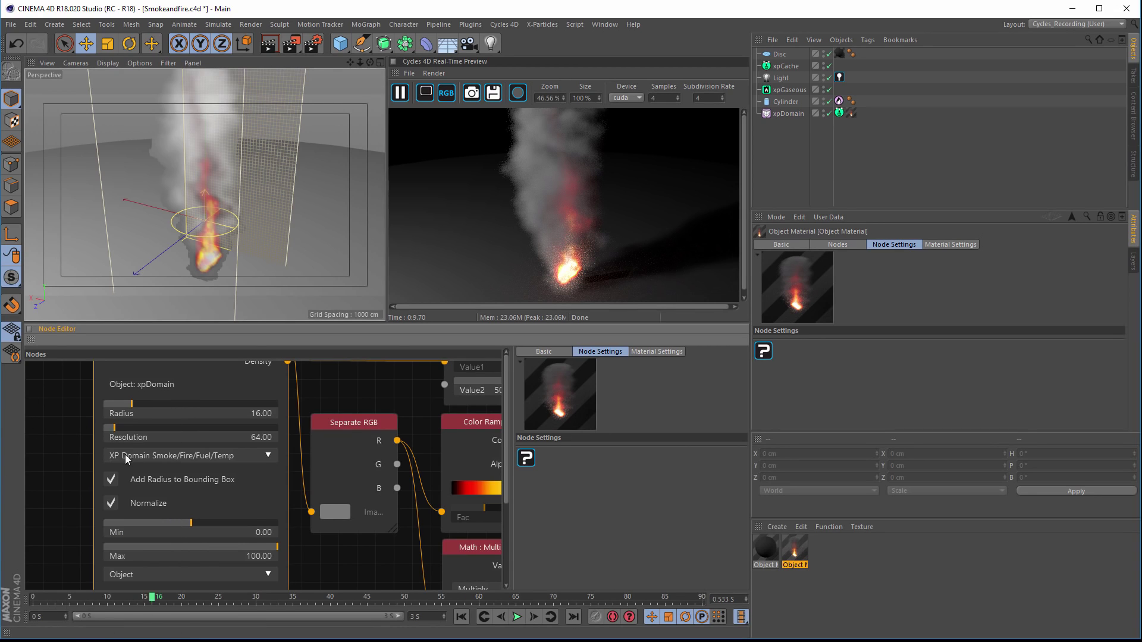
middle_click_drag(342, 545, 43, 641)
mouse_move(263, 475)
middle_mouse_down()
mouse_move(265, 493)
mouse_move(271, 477)
middle_mouse_up()
middle_click_drag(83, 641, 126, 513)
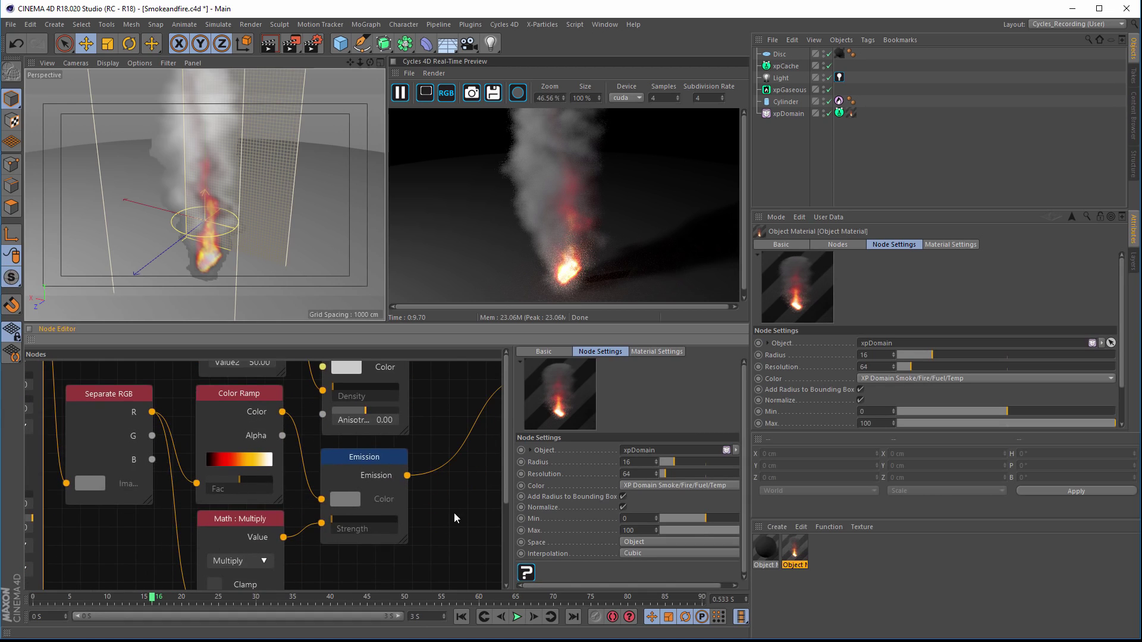
scroll(454, 513, "down", 3)
middle_click_drag(465, 526, 369, 531)
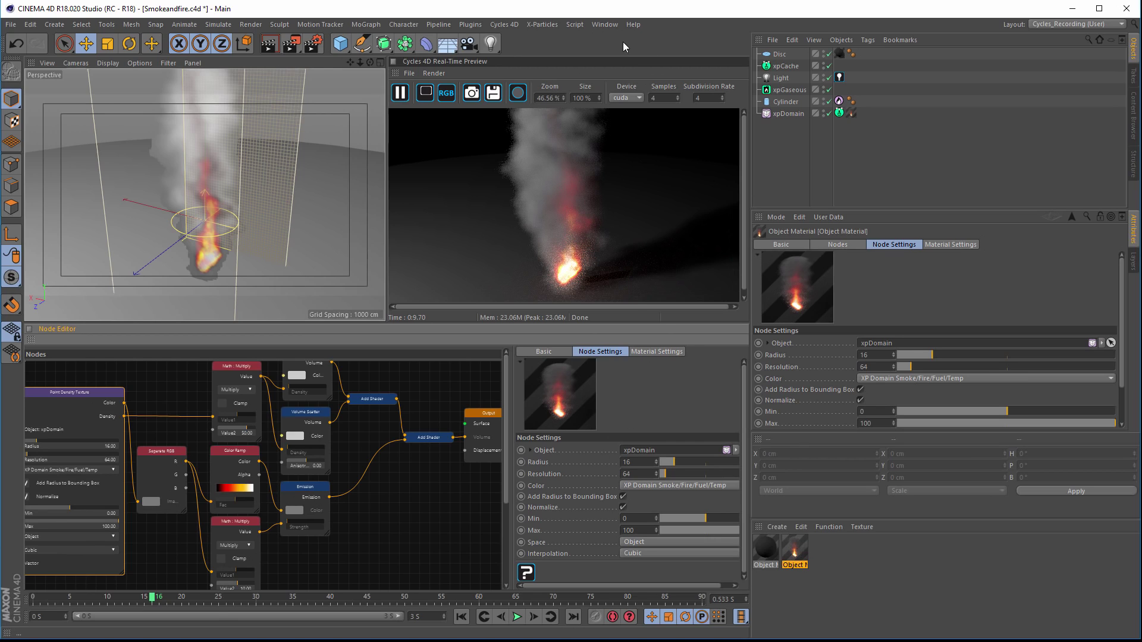
- Create a new scene and add a cube scaled down to about 28 cm
left_click(608, 25)
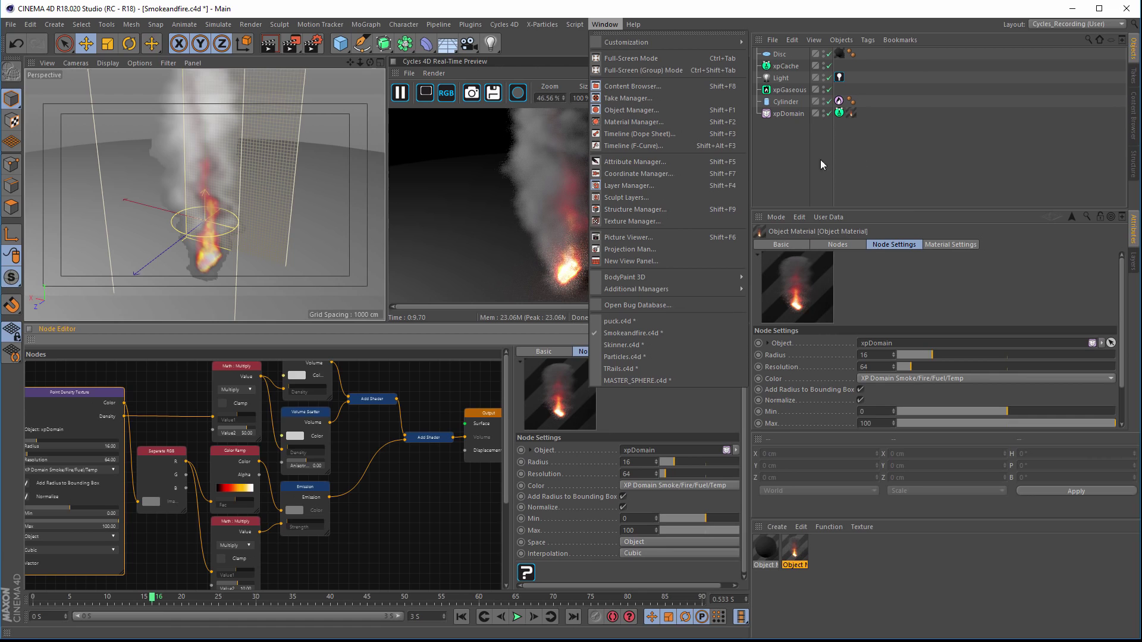
left_click(795, 155)
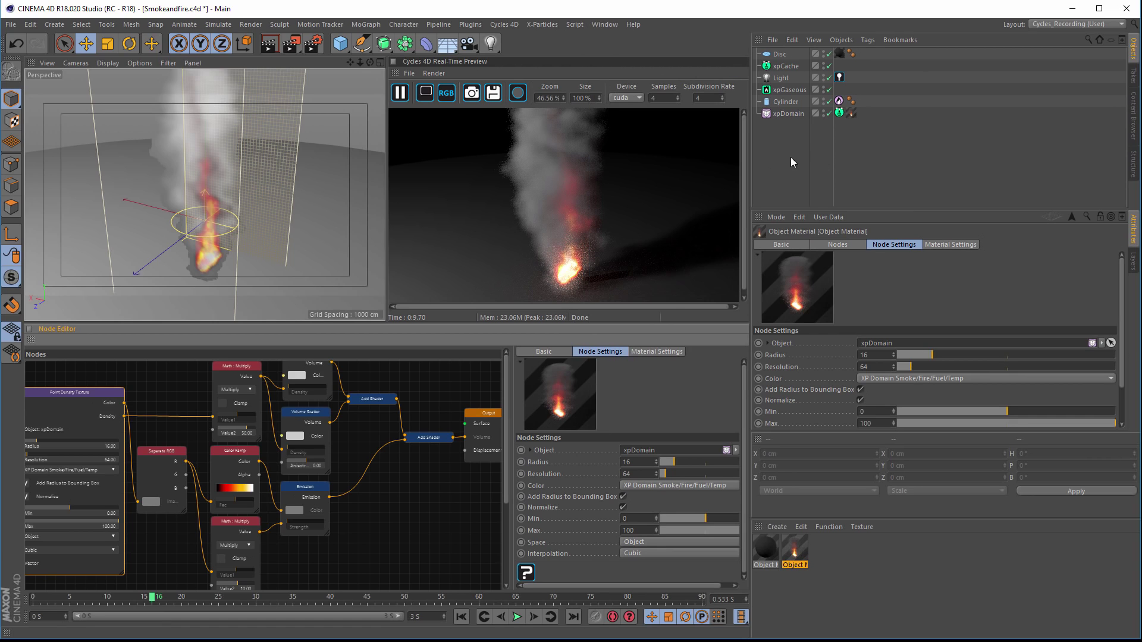
left_click(10, 25)
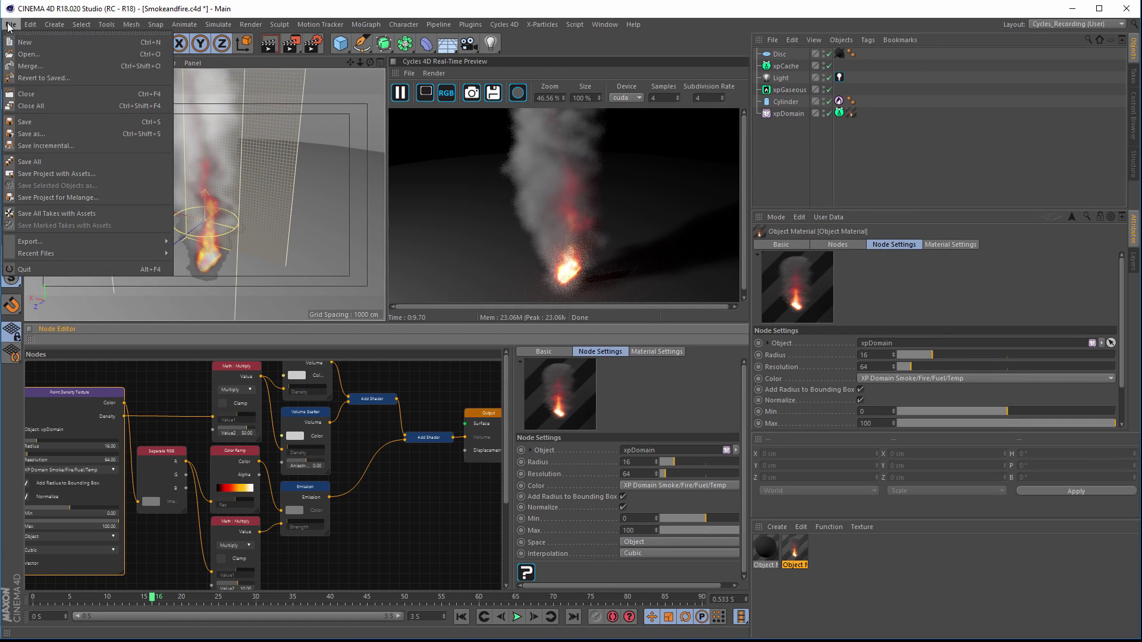
left_click(38, 42)
left_click(340, 43)
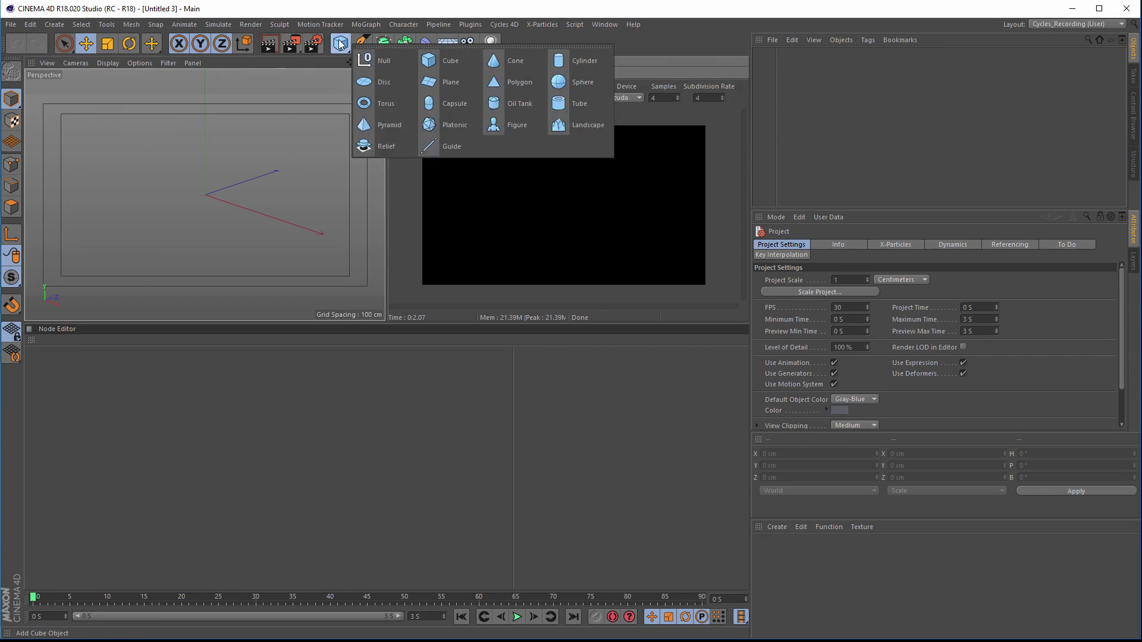
left_click(435, 61)
key("t")
left_click_drag(304, 123, 86, 244)
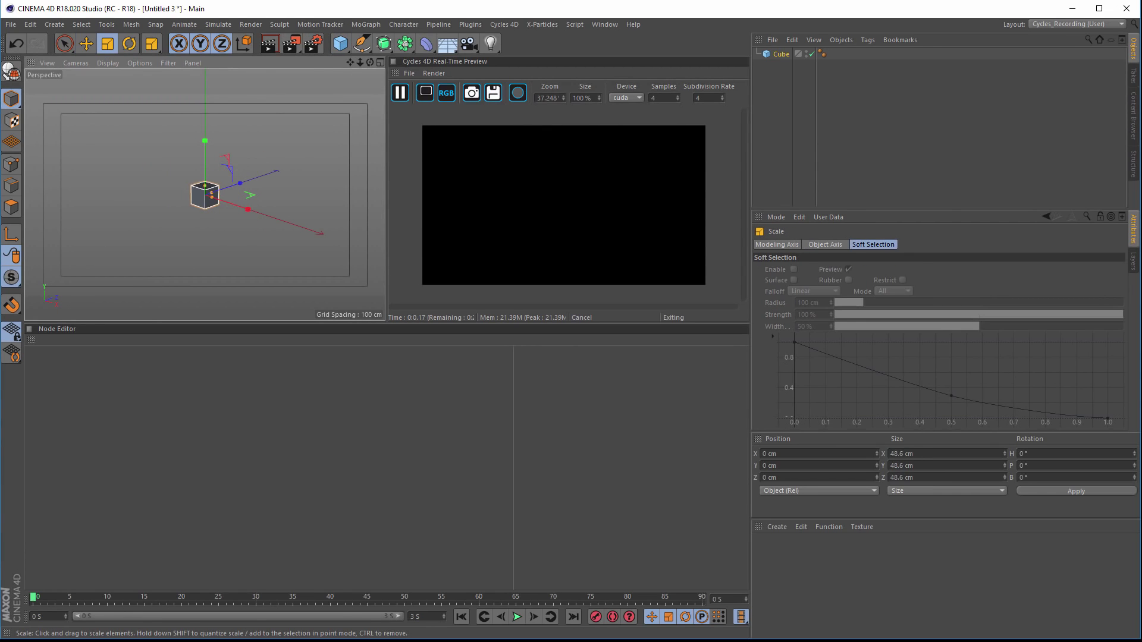
- Add a MoGraph Cloner with the cube as its child and set its mode to Grid Array
left_click(368, 23)
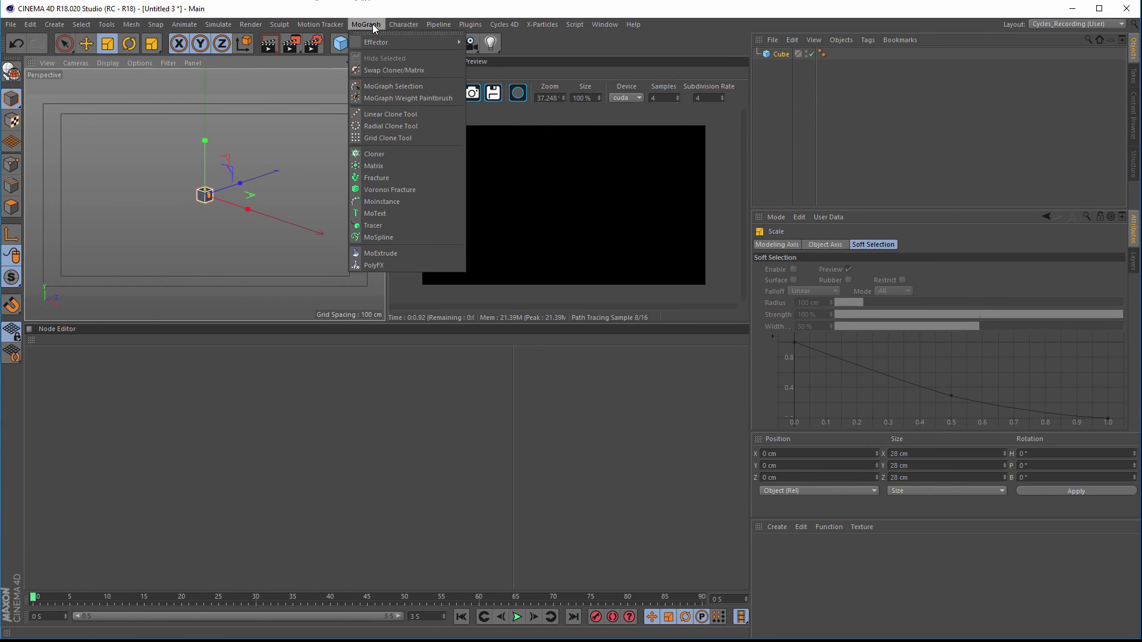
left_click(383, 153)
left_click_drag(787, 64, 784, 51)
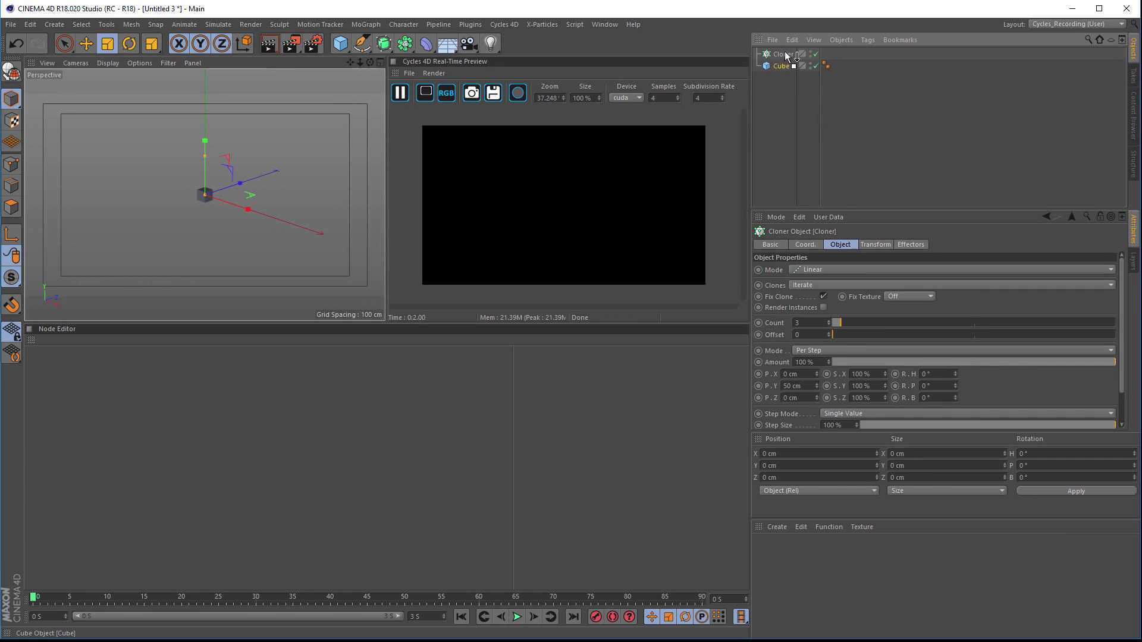
left_click(857, 270)
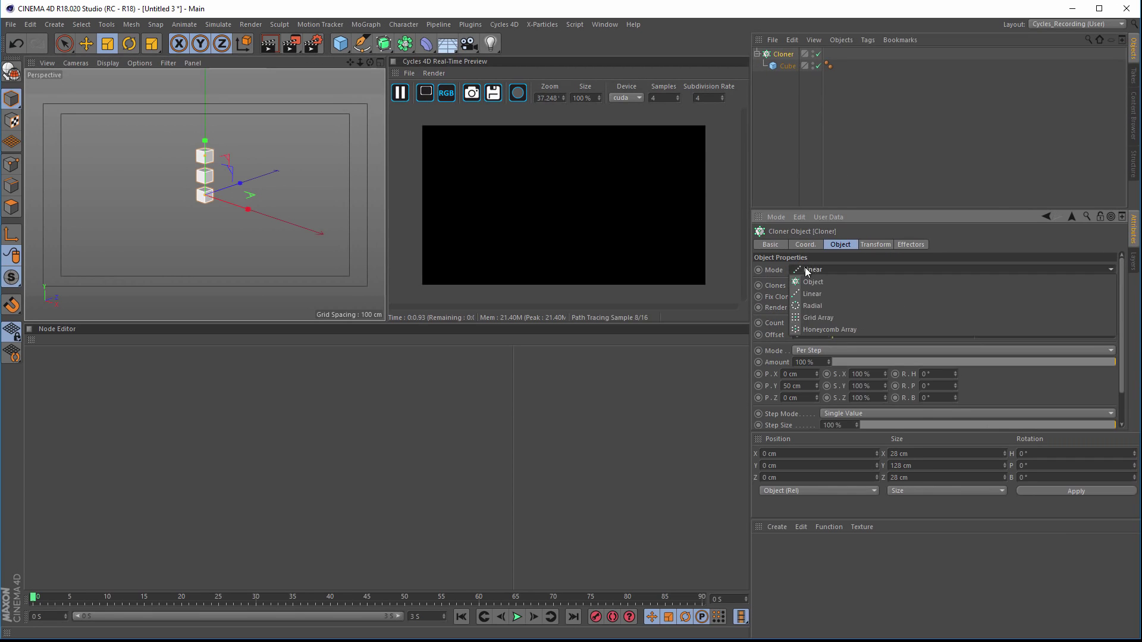
left_click(820, 312)
mouse_move(238, 207)
left_mouse_down("alt")
mouse_move(245, 232)
mouse_move(243, 222)
left_mouse_up("alt")
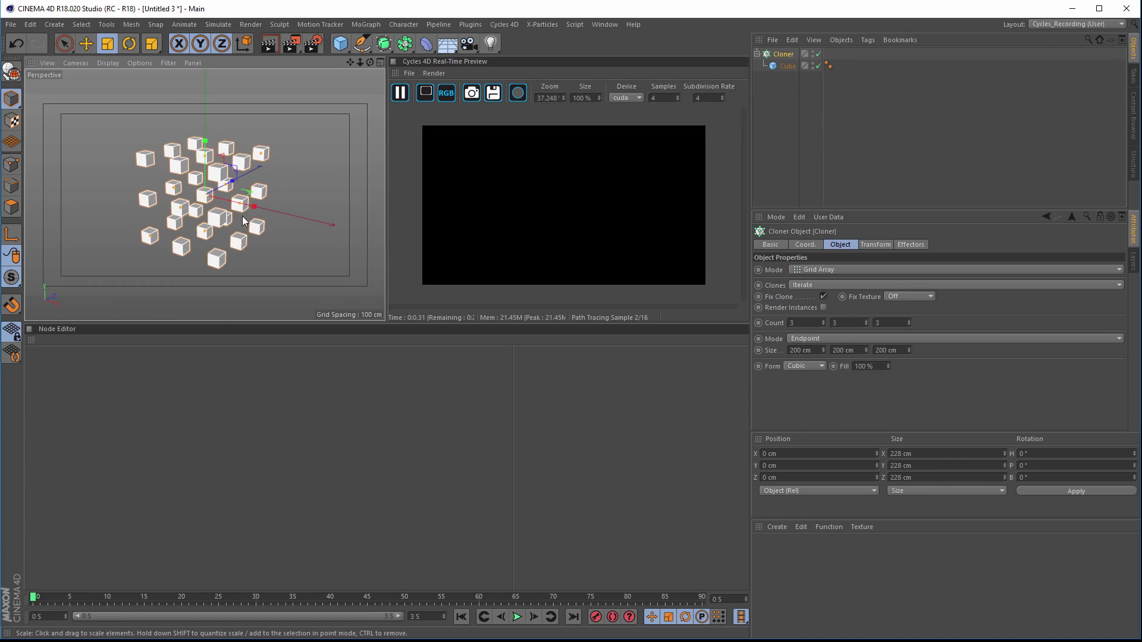
- Add a plane scaled to about 924 cm and lower it beneath the cloned cubes to a Y position of about -133 cm
left_click_drag(339, 43, 448, 79)
left_click_drag(311, 188, 381, 186)
key("e")
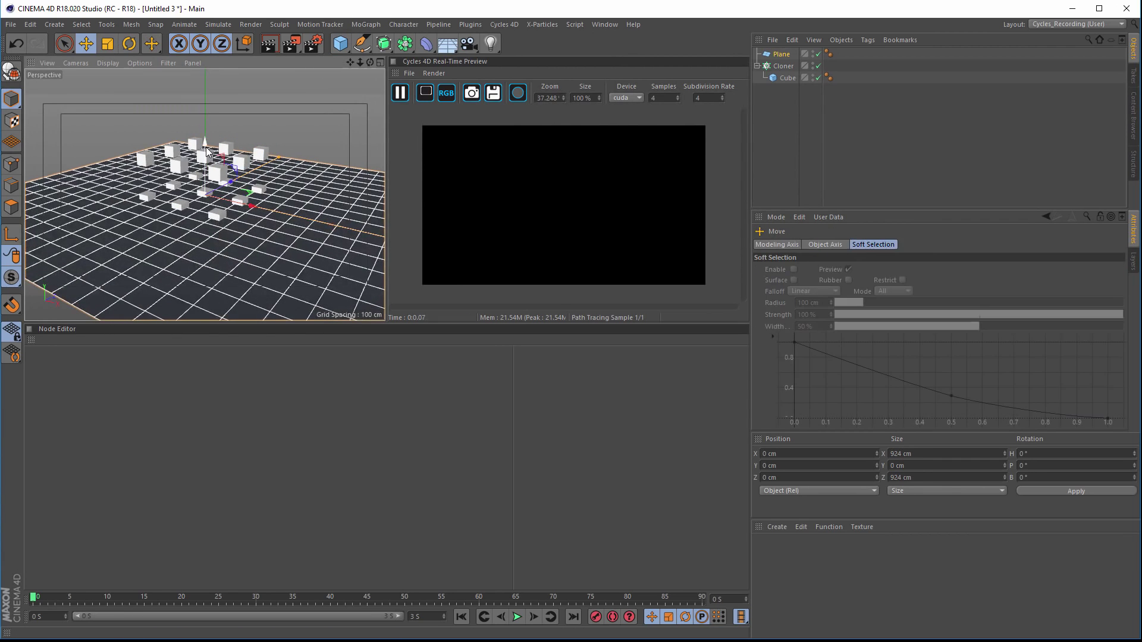
left_click_drag(205, 177, 241, 207)
middle_click_drag(241, 207, 236, 187, "alt")
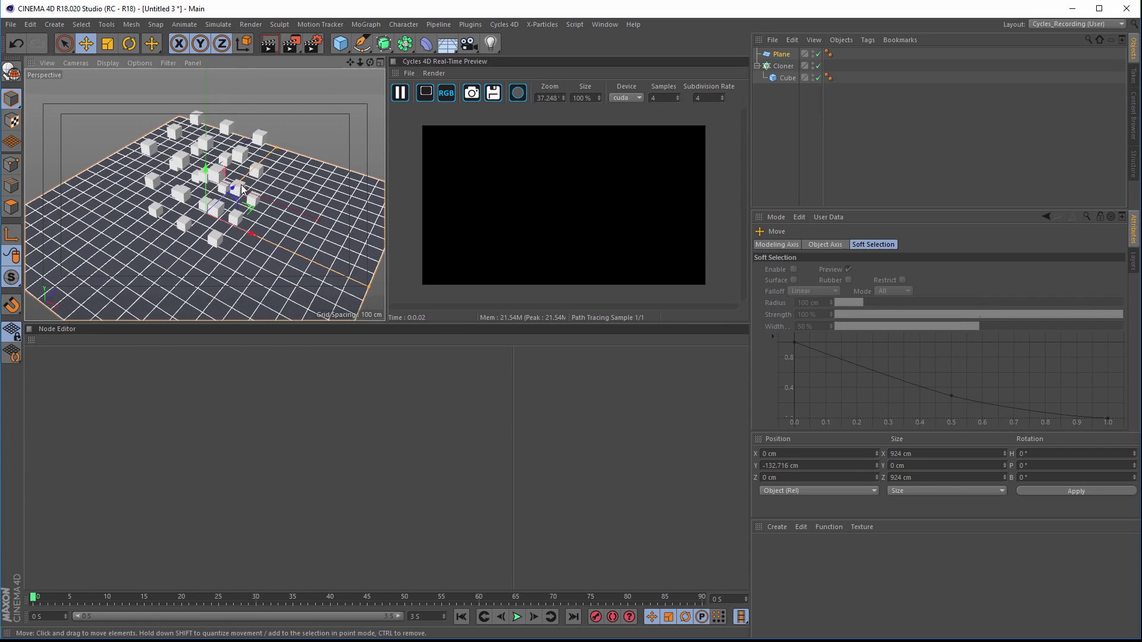
right_click_drag(235, 186, 246, 188, "alt")
- Add a Random effector to the Cloner, disable its Position parameter and set its Color Mode to On
left_click(783, 66)
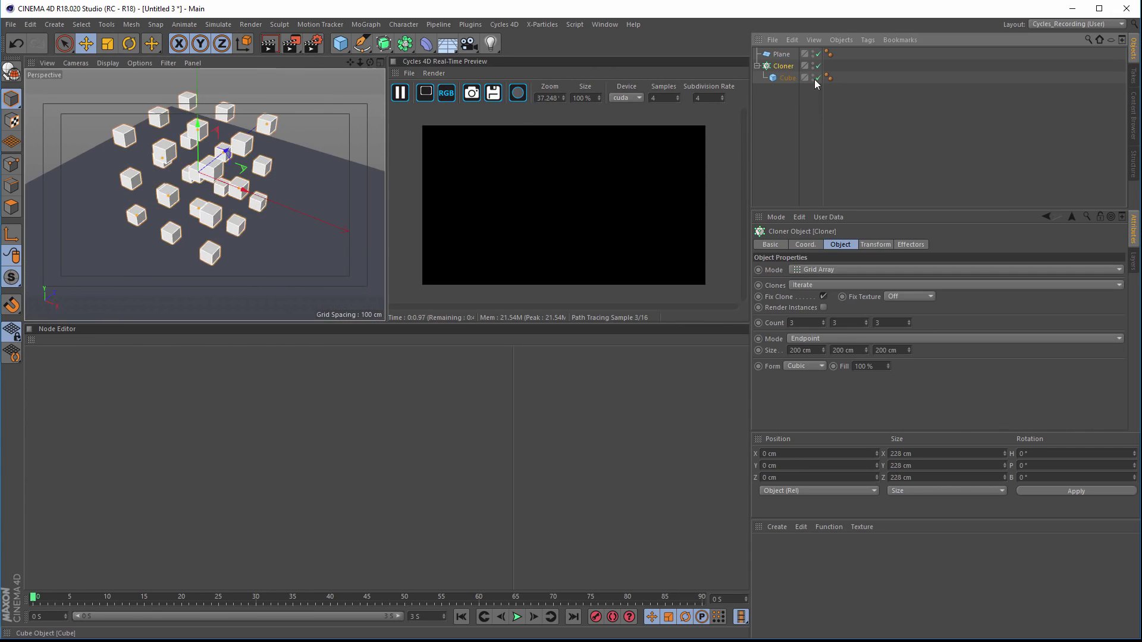
left_click(359, 25)
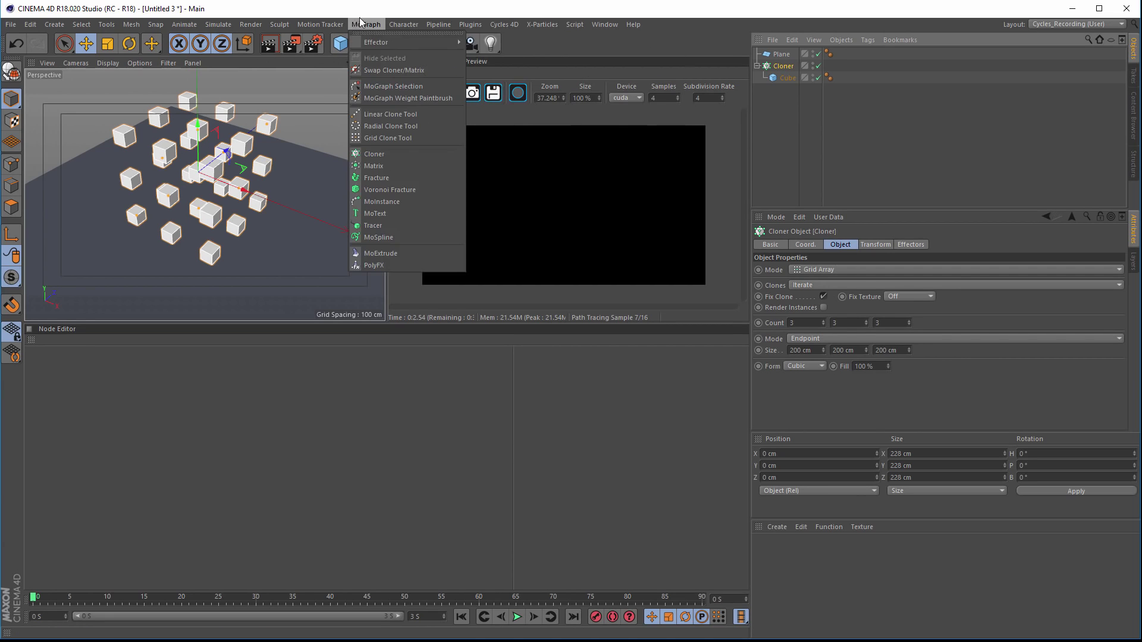
mouse_move(428, 43)
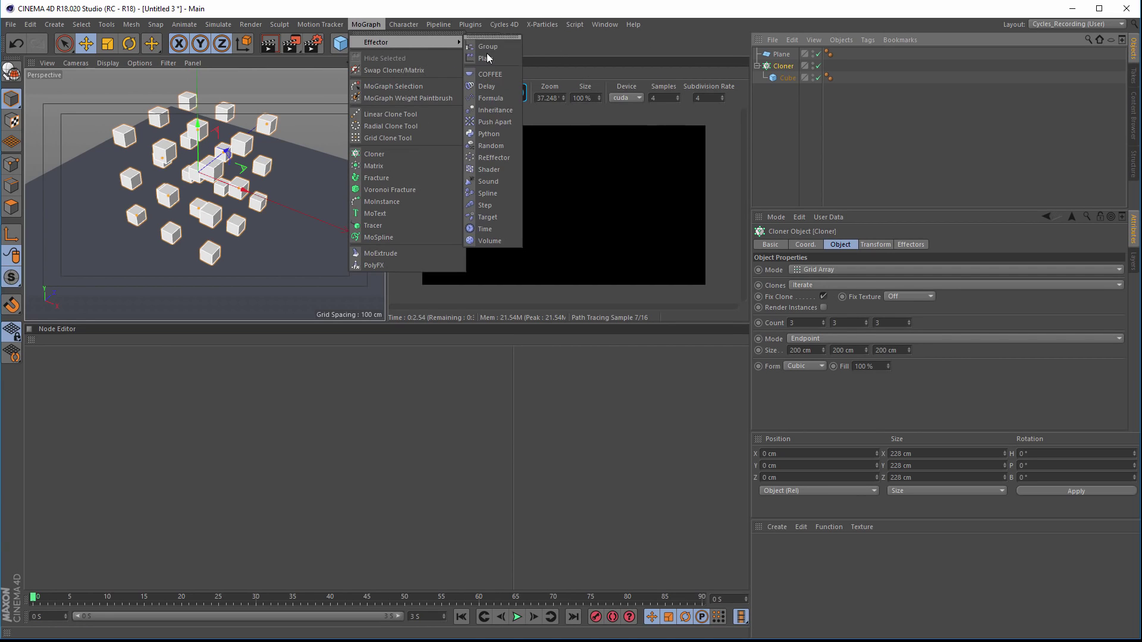
left_click(491, 146)
left_click(801, 381)
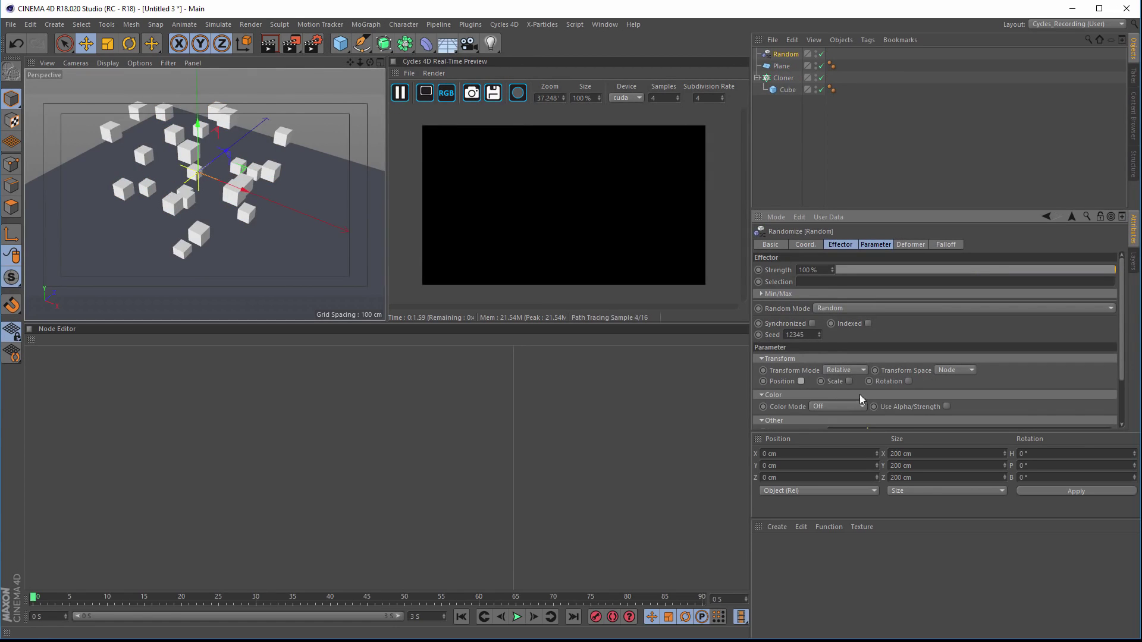
left_click(838, 427)
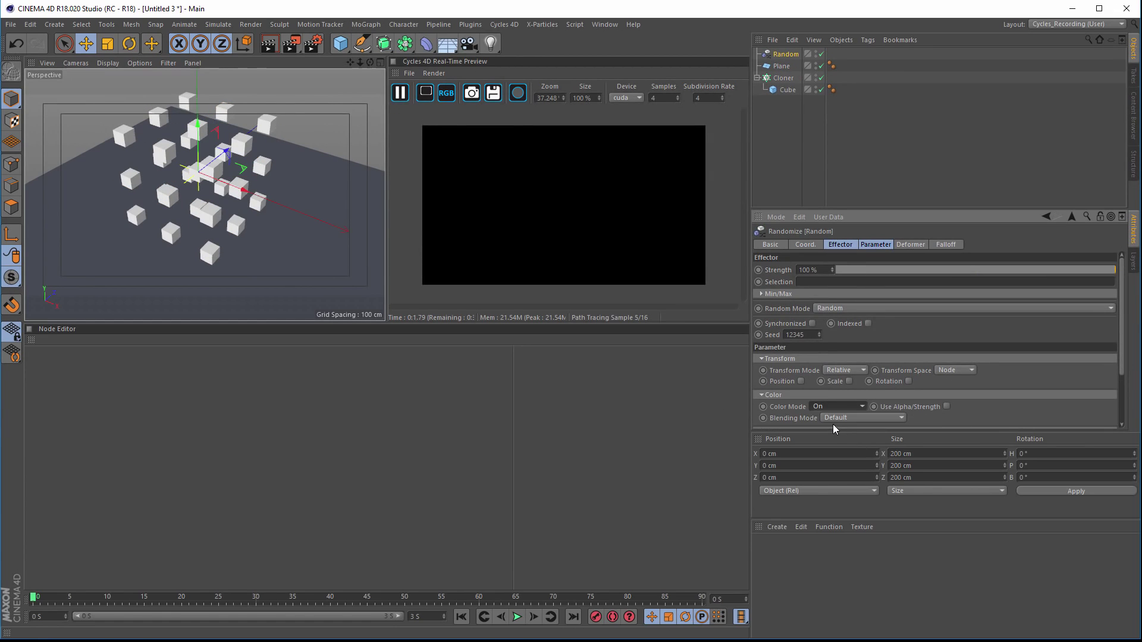
left_click_drag(298, 155, 304, 174, "alt")
- Create a Cycles 4D Object Material and apply it to the Cloner
left_click(777, 527)
mouse_move(793, 570)
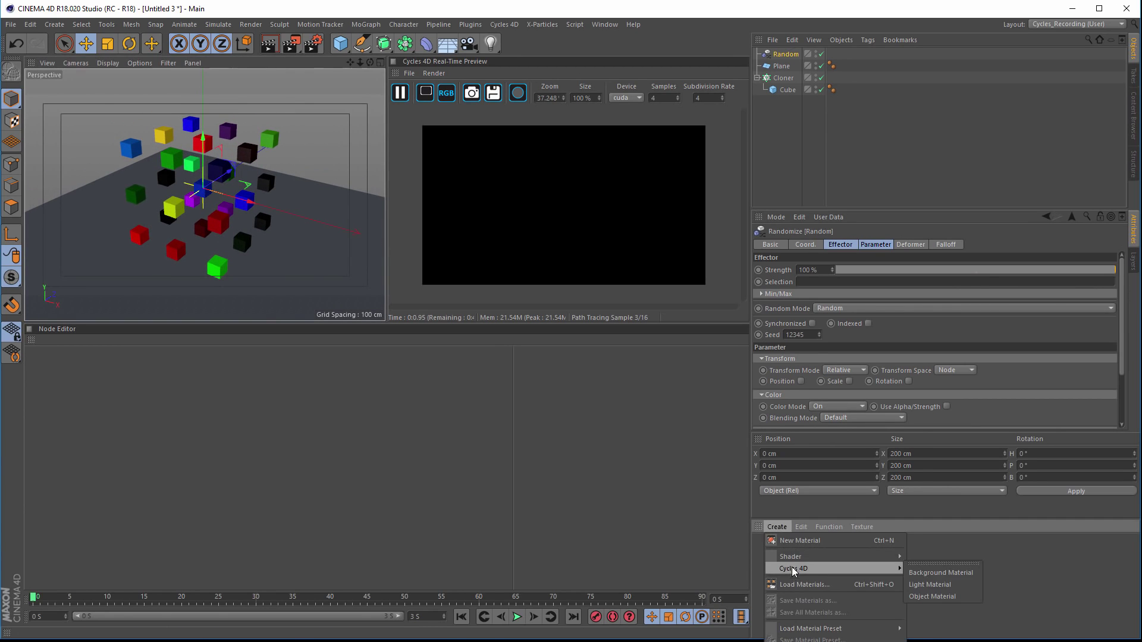
left_click(924, 597)
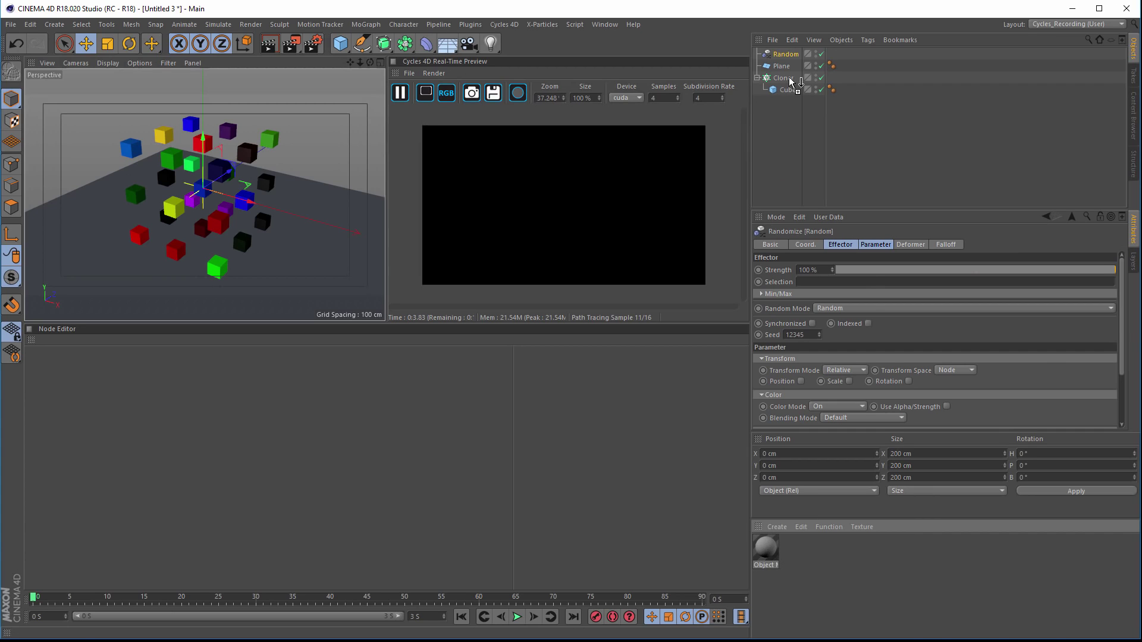
left_click_drag(791, 82, 792, 81)
- Replace the material's Diffuse BSDF node with an Emission shader connected to the Output's Surface input
left_click(766, 549)
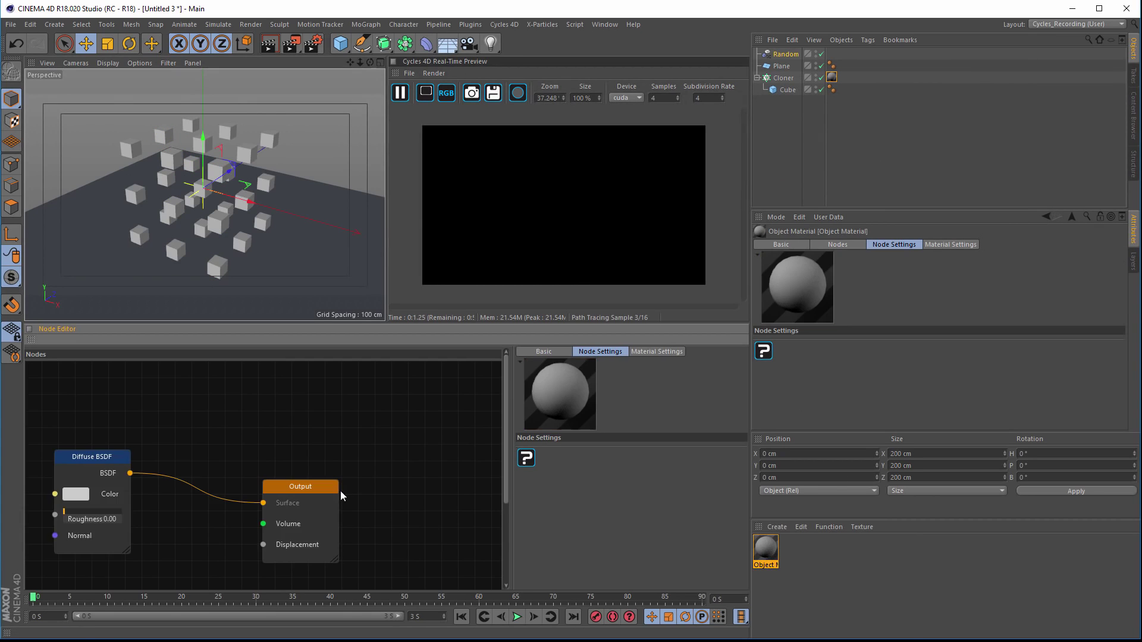
left_click(222, 408)
right_click(222, 408)
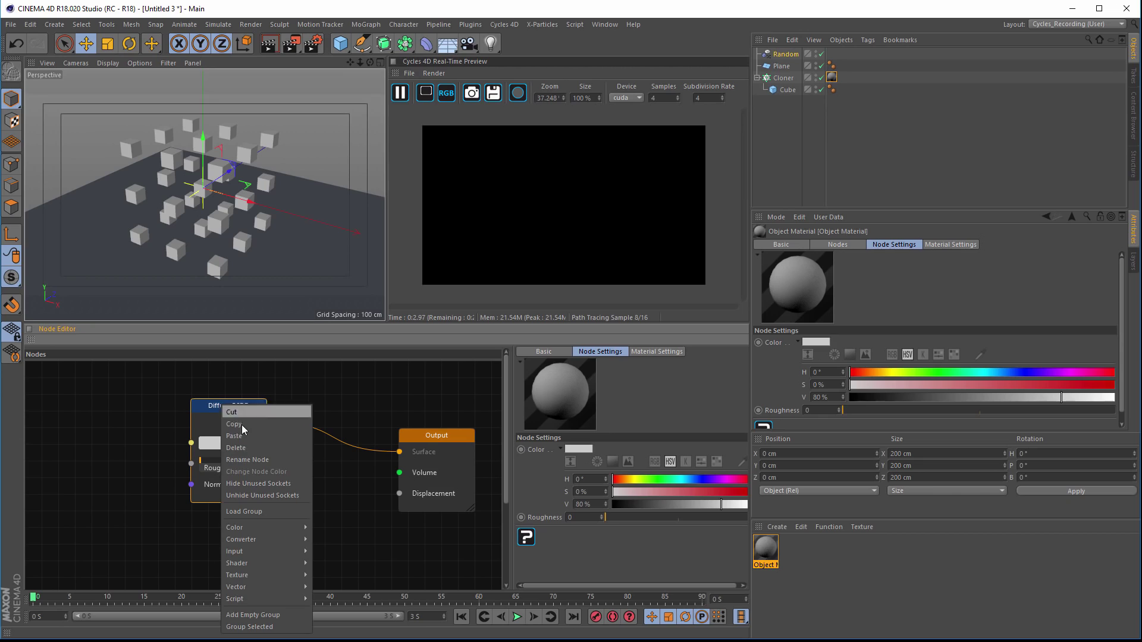
left_click(243, 446)
right_click(194, 438)
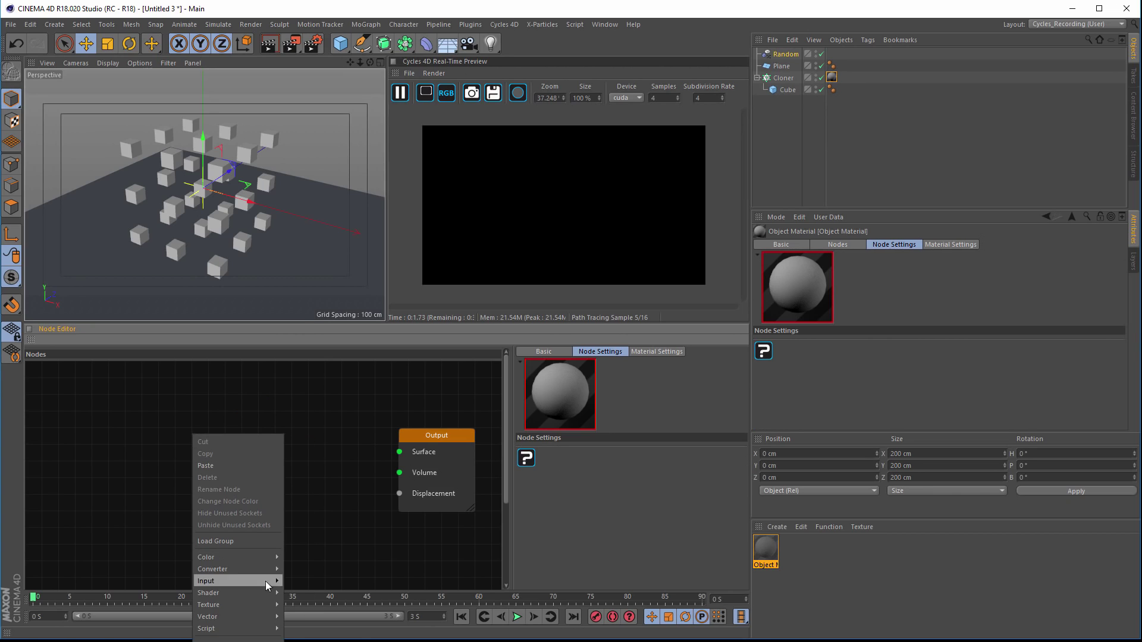
mouse_move(253, 593)
left_click(299, 570)
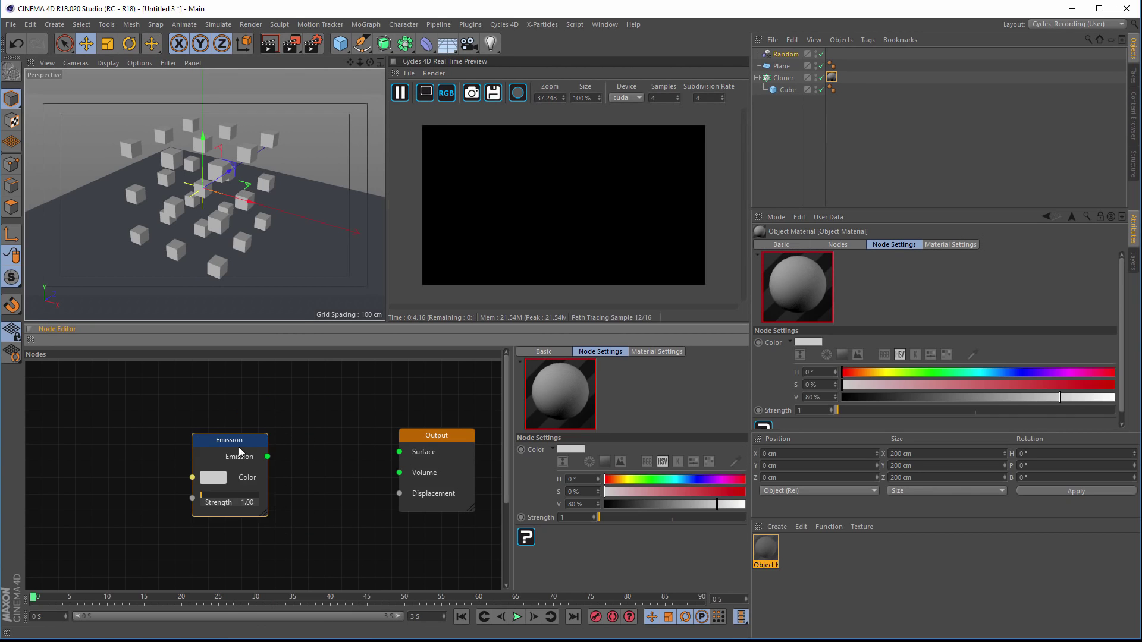
left_click_drag(240, 449, 302, 436)
left_click_drag(402, 459, 403, 458)
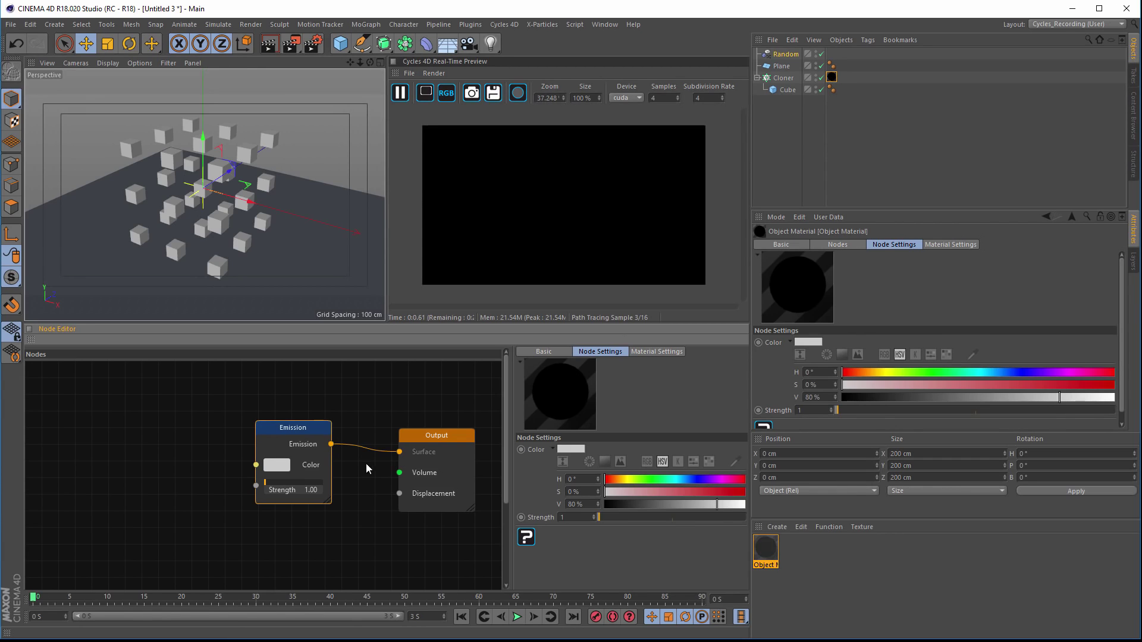
- Add an Attribute node using the Object Color preset and connect its Color output to the Emission node's Color input
right_click(117, 441)
mouse_move(142, 584)
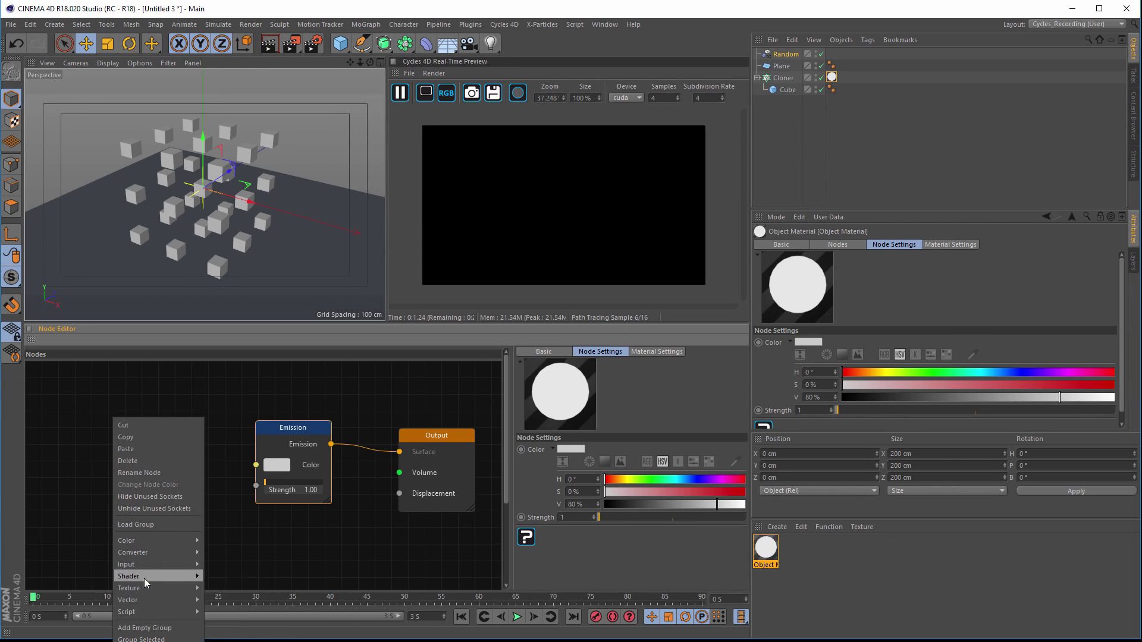
mouse_move(145, 551)
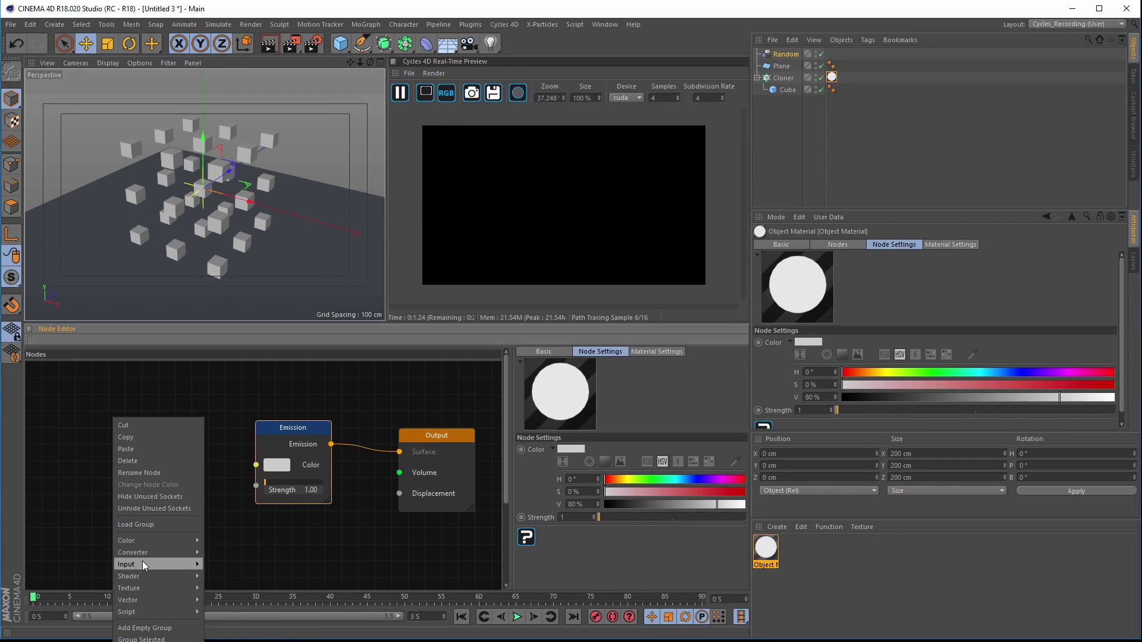
left_click(226, 538)
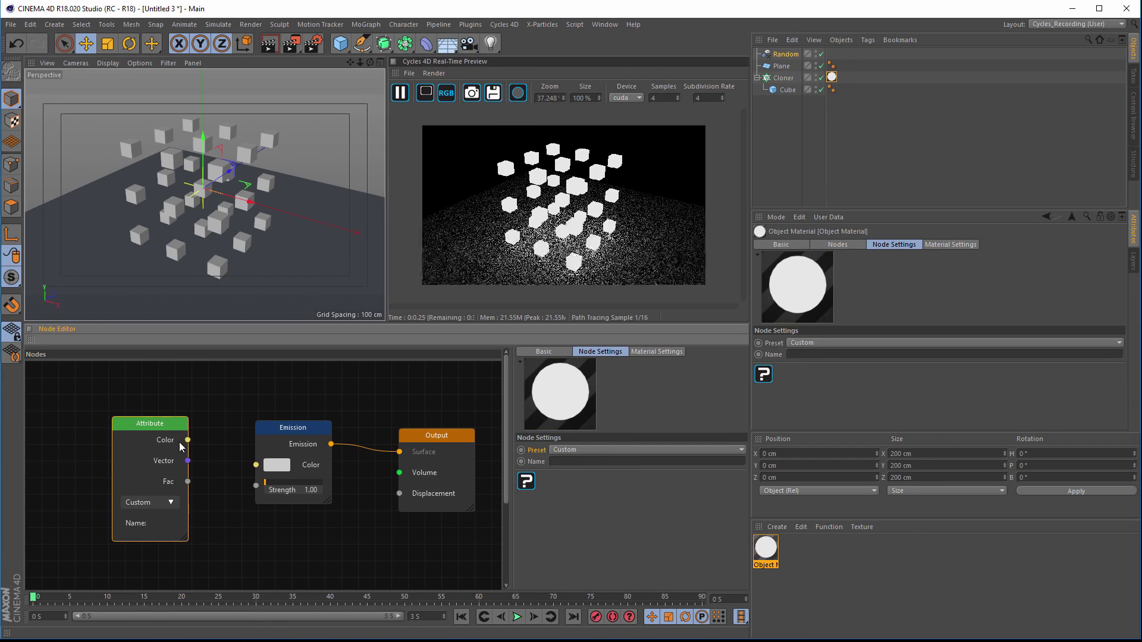
left_click(141, 505)
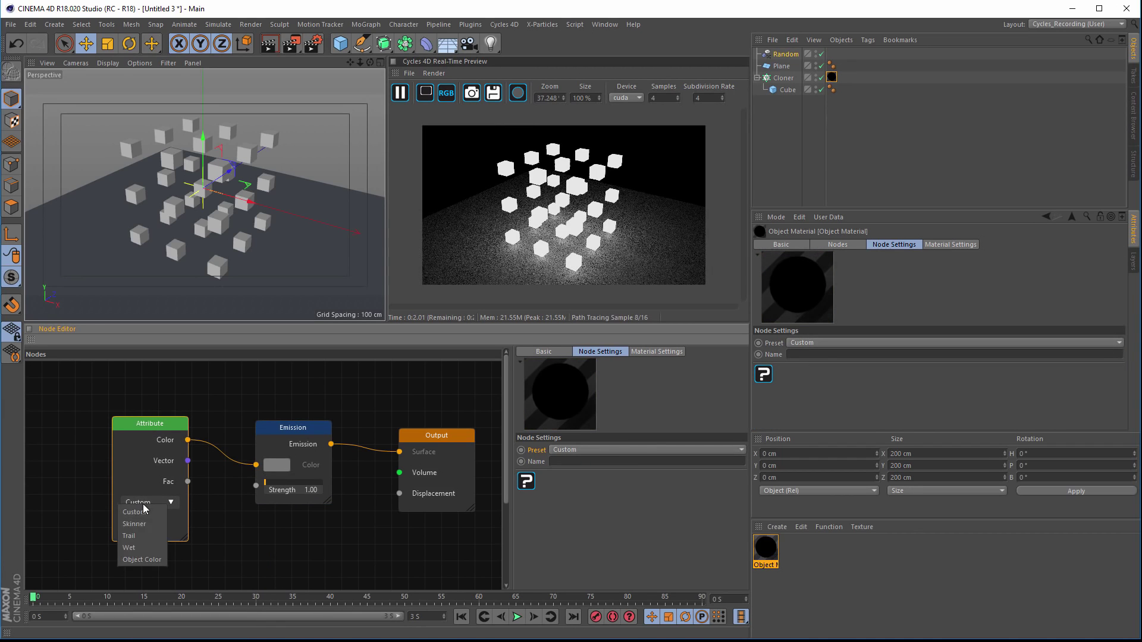
left_click(148, 562)
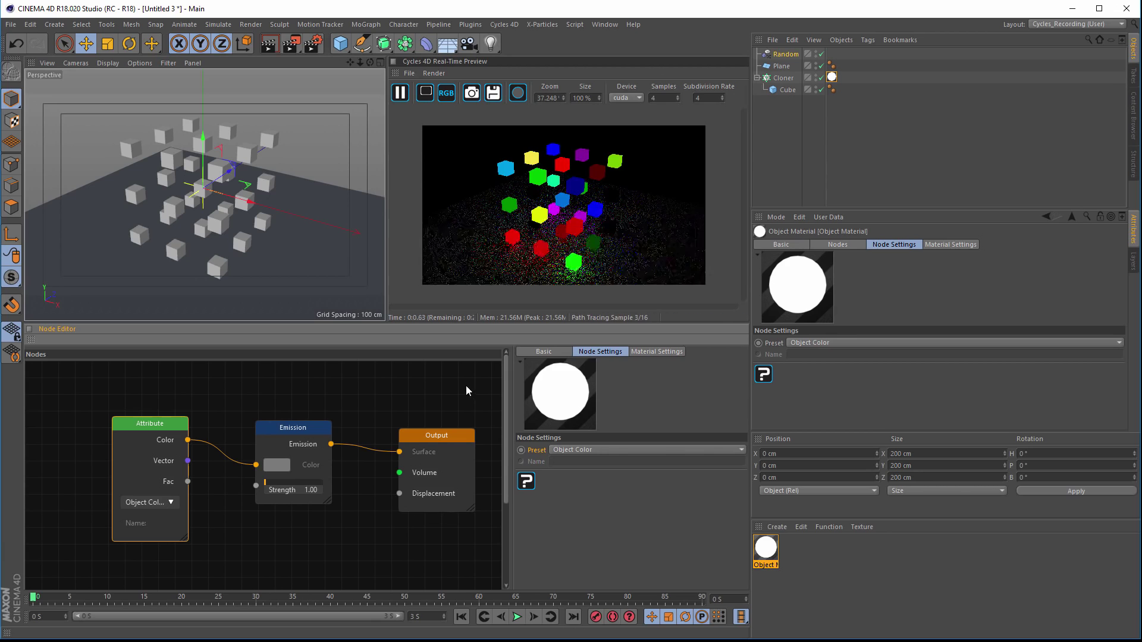
mouse_move(280, 211)
left_mouse_down("alt")
mouse_move(276, 226)
mouse_move(295, 229)
mouse_move(348, 173)
mouse_move(302, 184)
mouse_move(277, 215)
left_mouse_up("alt")
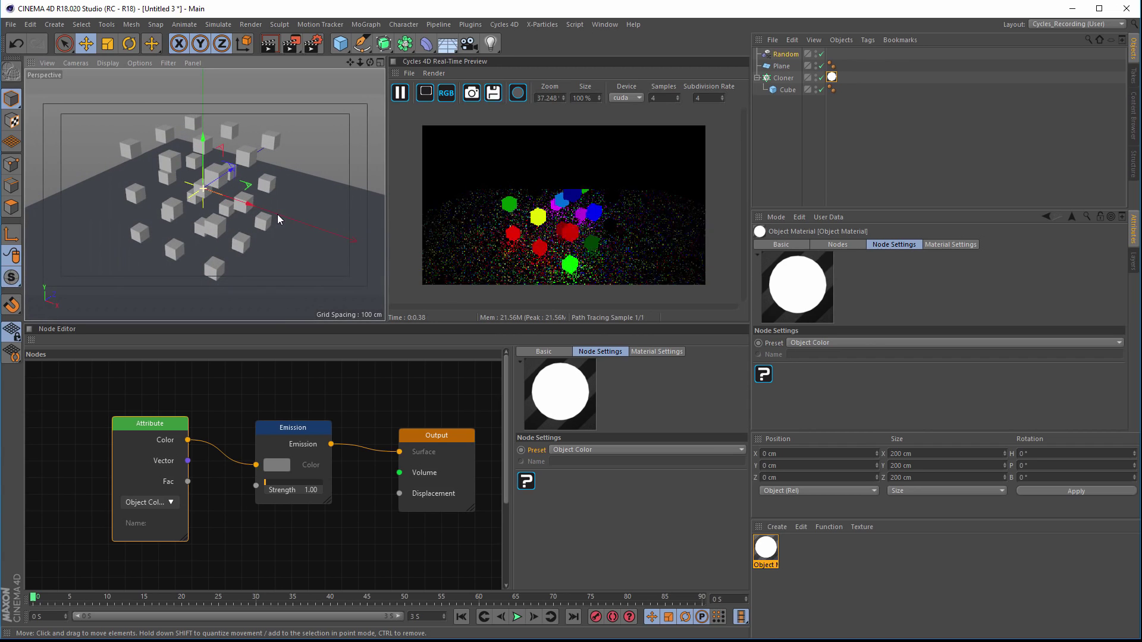
mouse_move(143, 439)
left_mouse_down()
mouse_move(132, 428)
mouse_move(154, 431)
left_mouse_up()
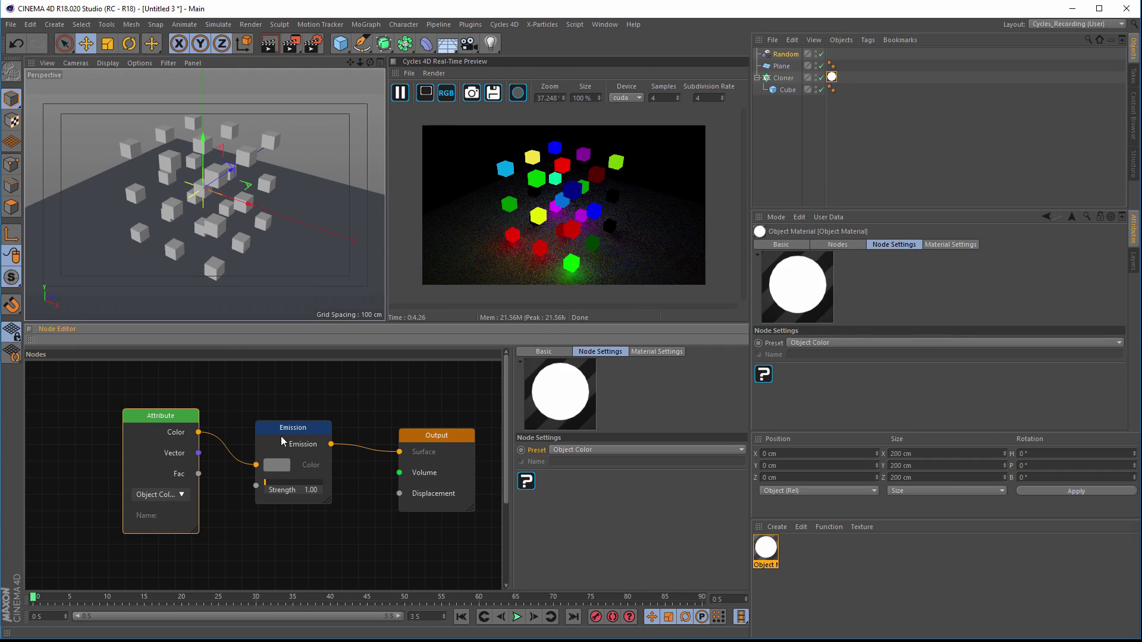
- Disconnect the Attribute node from the Emission node's Color input and move it out of the way
left_click_drag(175, 439, 133, 398)
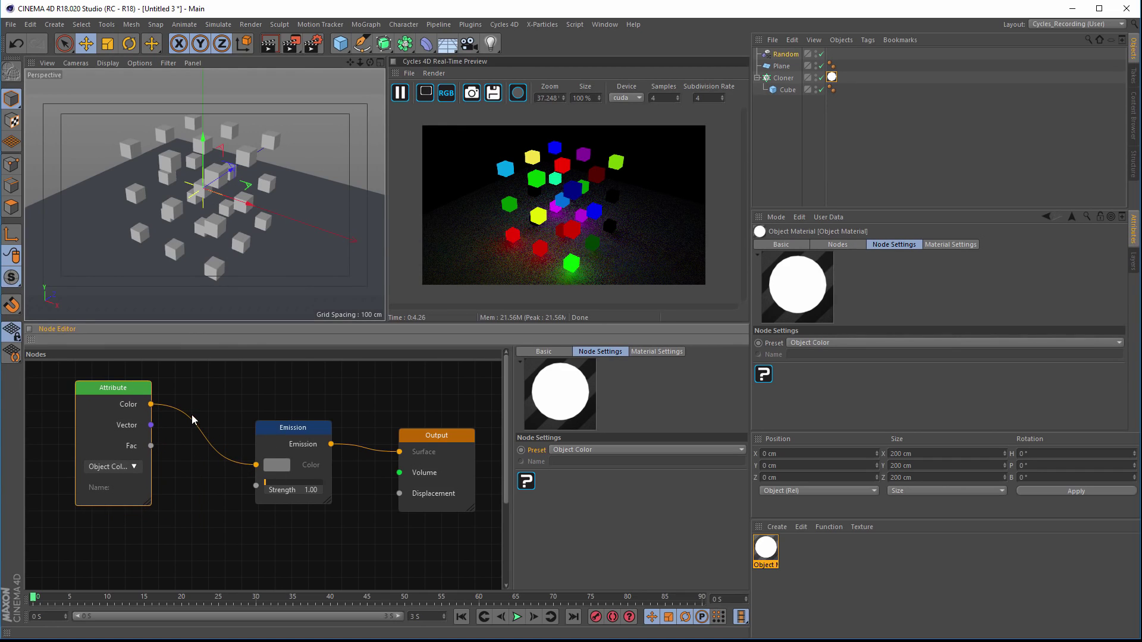
left_click_drag(184, 455, 173, 480, "ctrl")
middle_click_drag(195, 458, 278, 347)
middle_click_drag(217, 442, 219, 499)
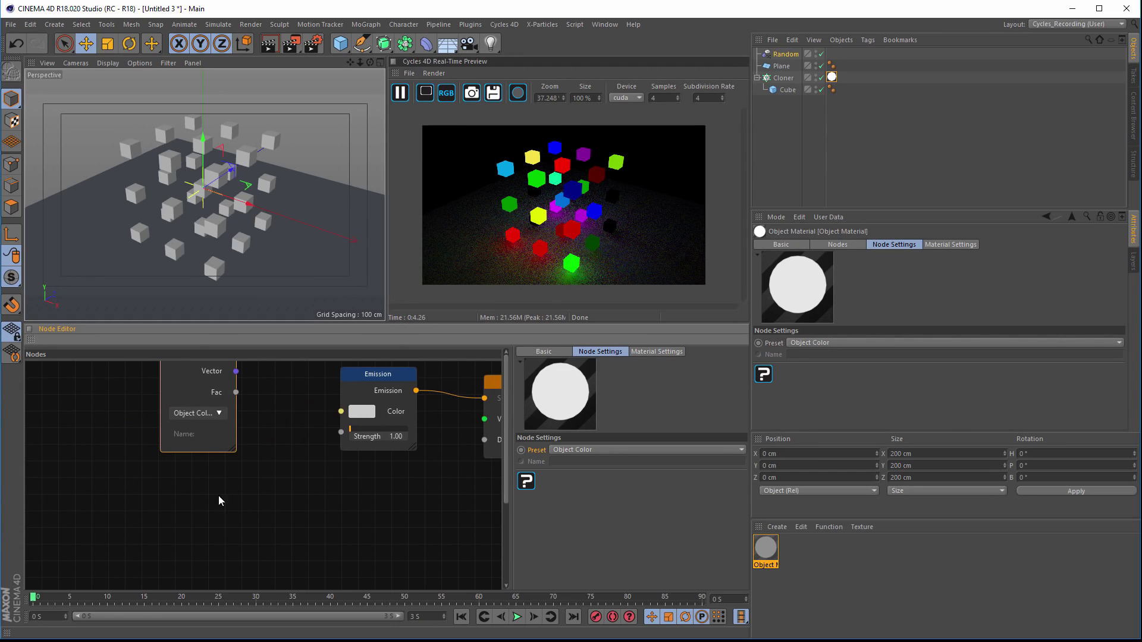
- Add an Object Info node and connect its Random output to the Emission node's Color input
right_click(102, 422)
mouse_move(113, 570)
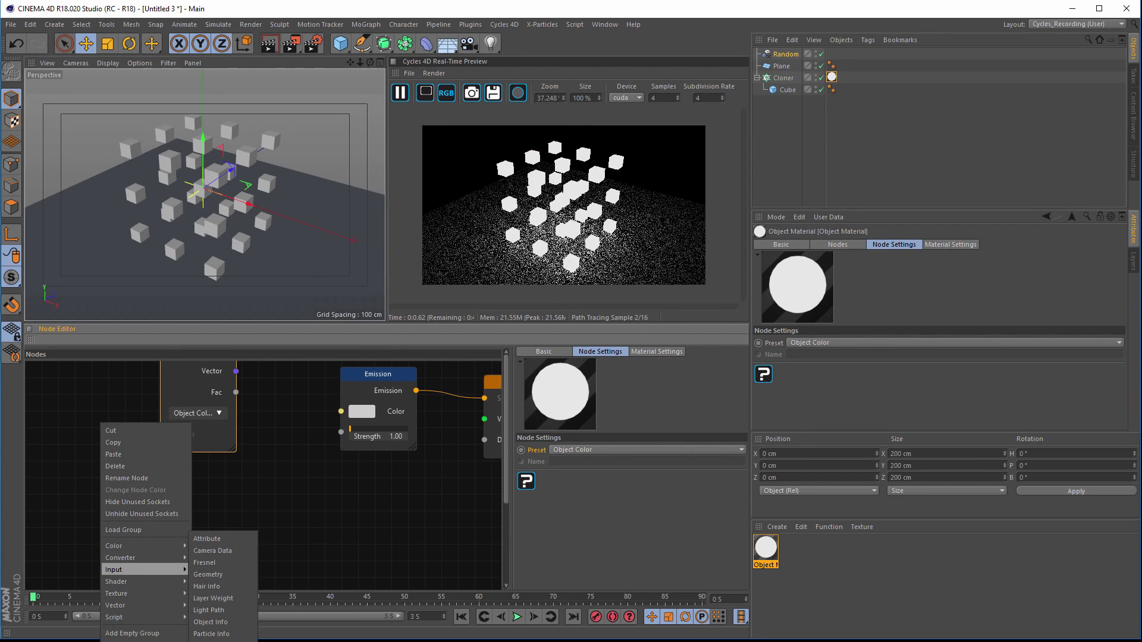
left_click(212, 622)
left_click_drag(163, 487, 120, 460)
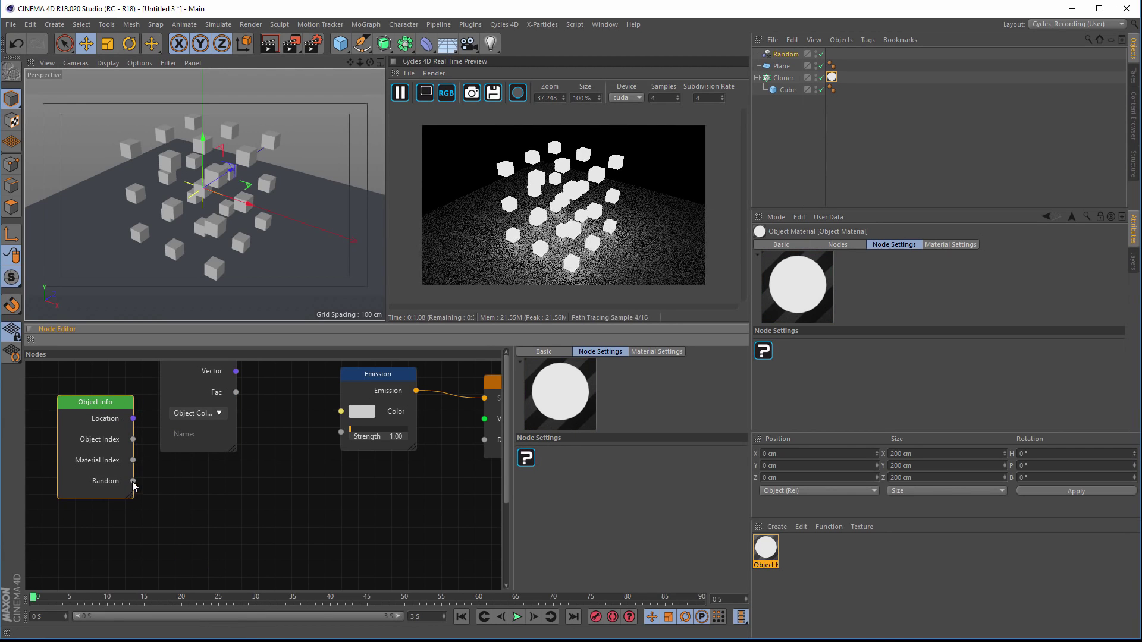
mouse_move(343, 427)
left_mouse_down()
mouse_move(351, 420)
mouse_move(341, 413)
left_mouse_up()
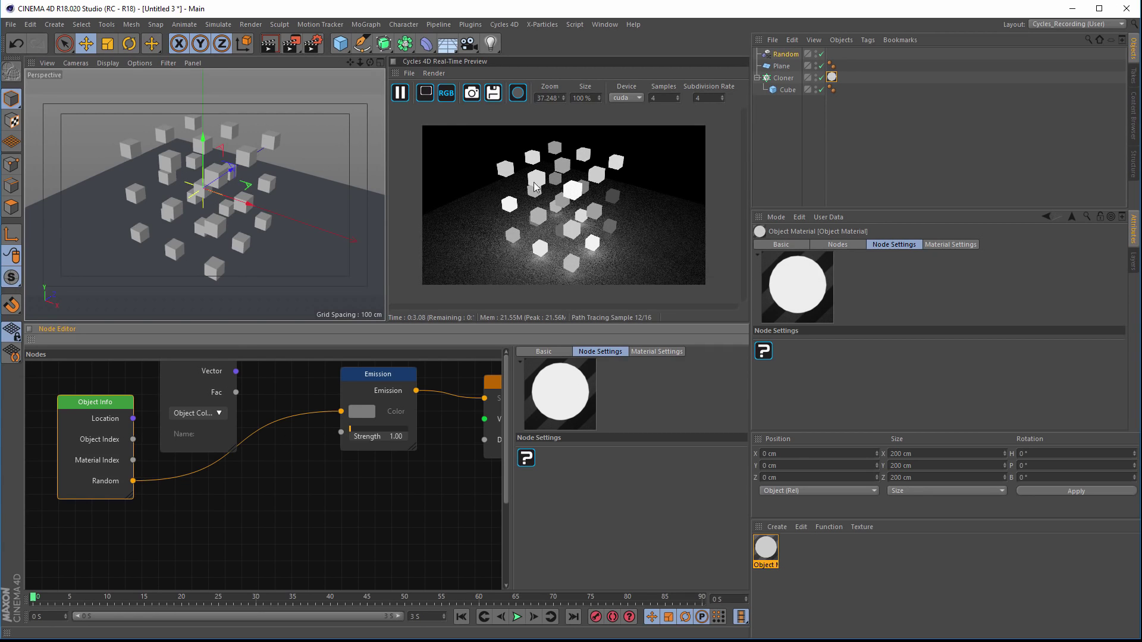
- Insert a Color Ramp node between the Object Info node's Random output and the Emission node's Color input
middle_click_drag(302, 428, 360, 492)
left_click_drag(273, 398, 61, 326)
right_click(247, 415)
mouse_move(294, 563)
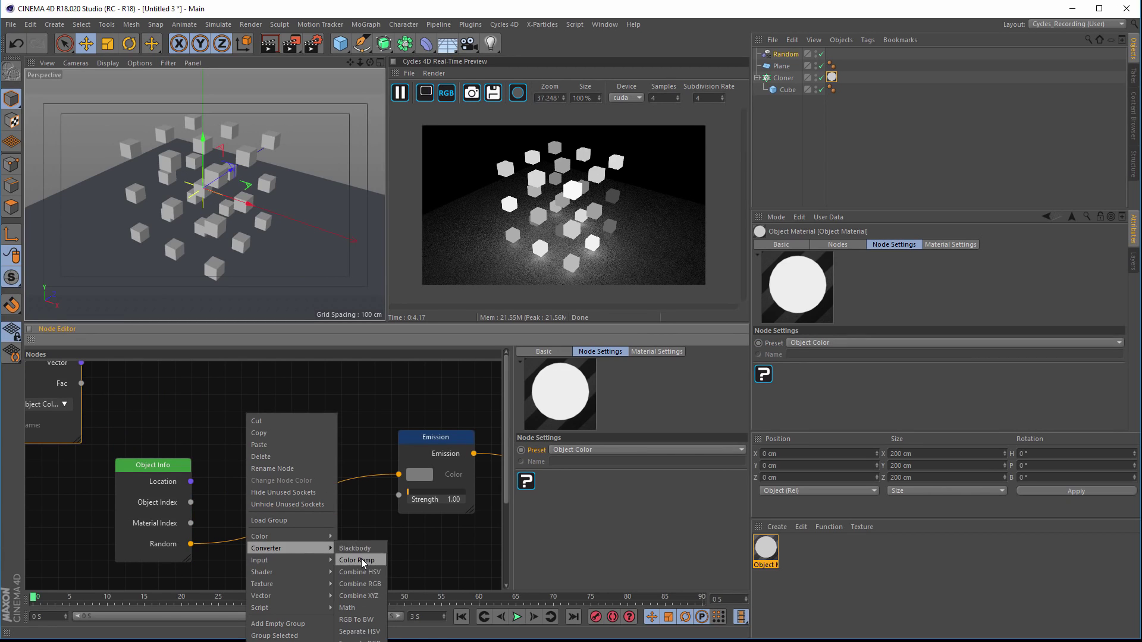
left_click(361, 559)
mouse_move(277, 426)
left_mouse_down()
mouse_move(292, 445)
mouse_move(296, 436)
left_mouse_up()
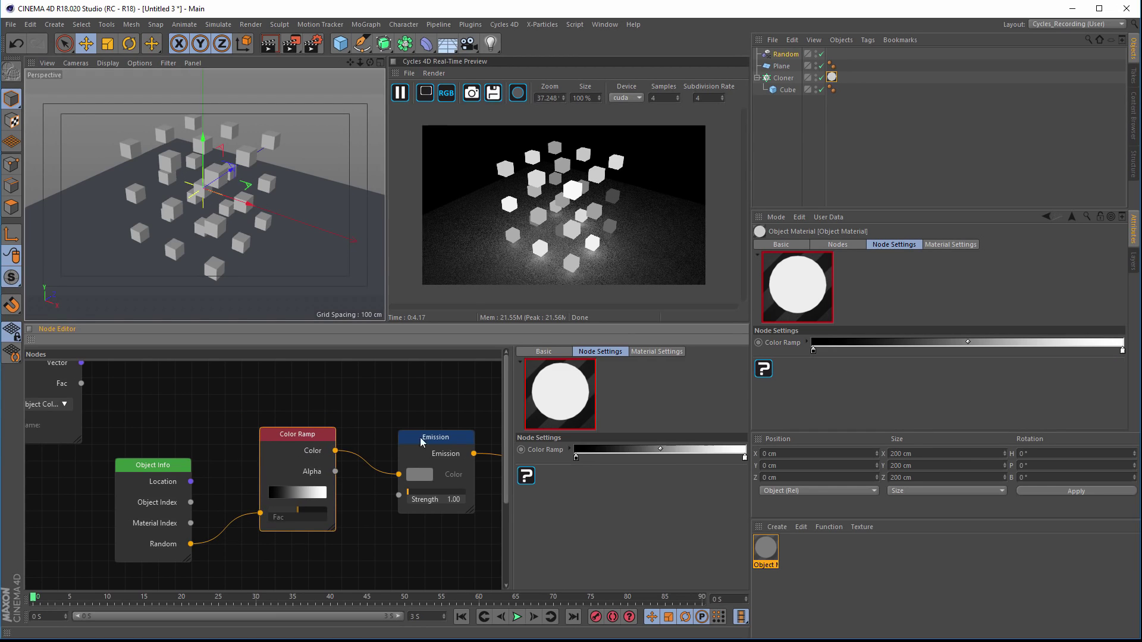
- Load the blue-cyan-green-yellow-red rainbow gradient preset into the Color Ramp
left_click(570, 449)
scroll(566, 518, "down", 1)
left_click(596, 551)
left_click(543, 494)
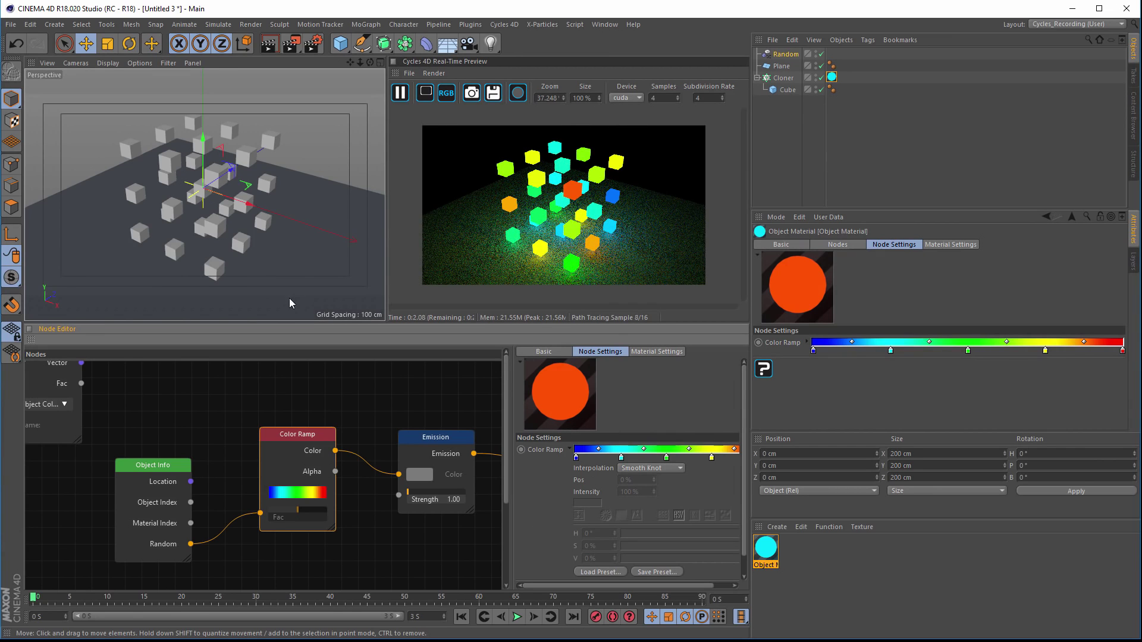
- Move the Object Info node closer to the Color Ramp and examine the clones' colors from different viewing angles
left_click_drag(259, 218, 301, 215, "alt")
left_click_drag(157, 466, 189, 432)
middle_click_drag(219, 391, 306, 427)
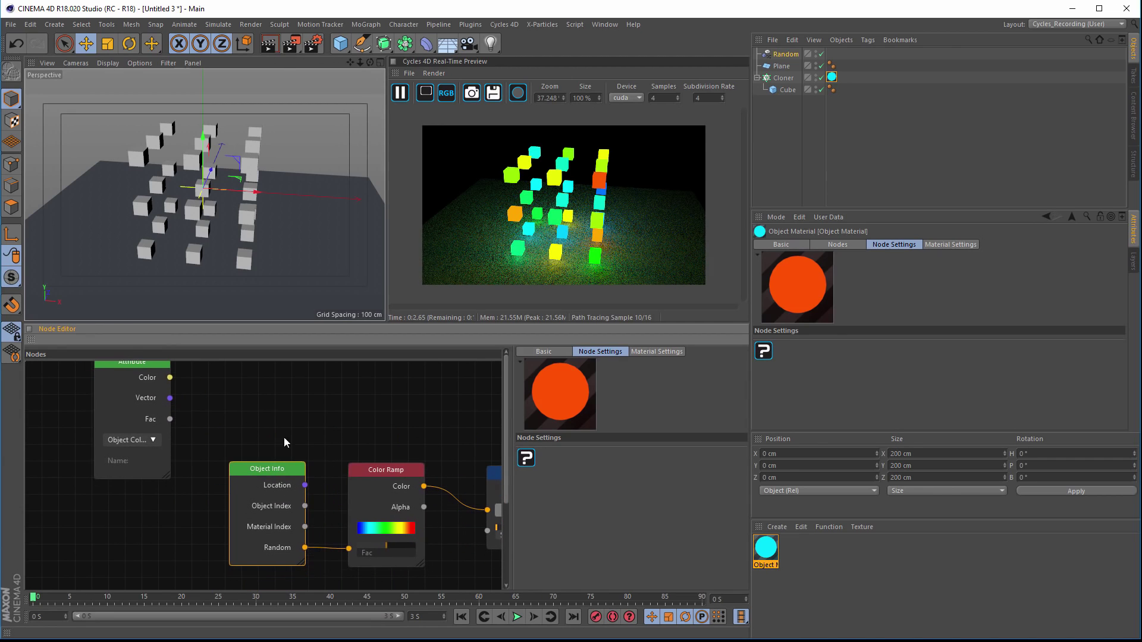
left_click(138, 462)
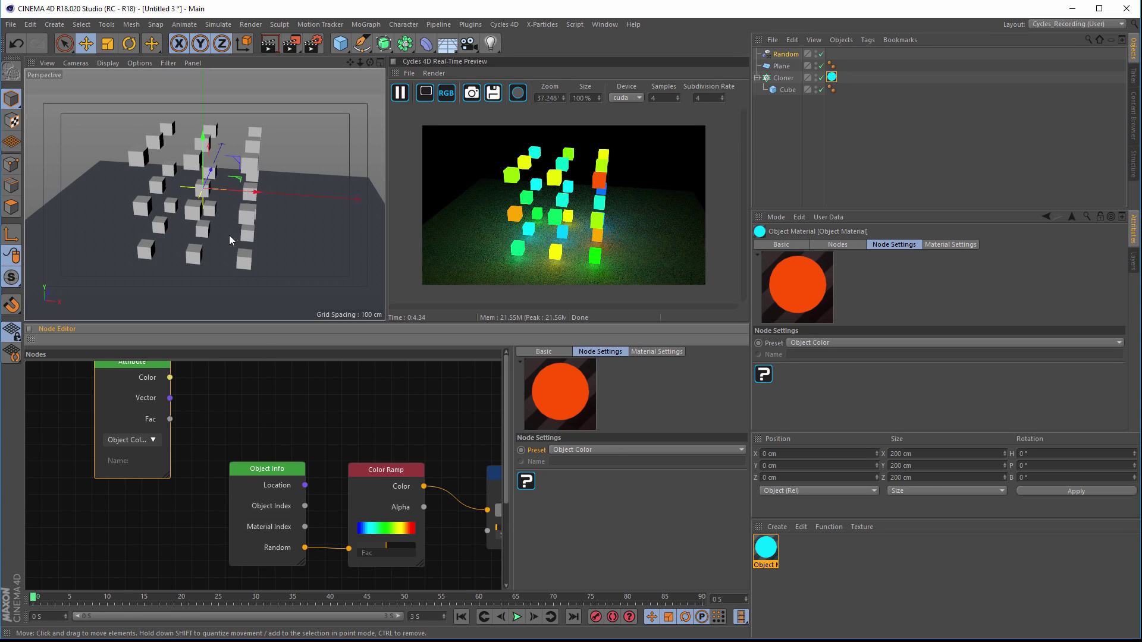
mouse_move(333, 208)
left_mouse_down("alt")
mouse_move(277, 204)
mouse_move(311, 207)
mouse_move(319, 194)
mouse_move(309, 195)
left_mouse_up("alt")
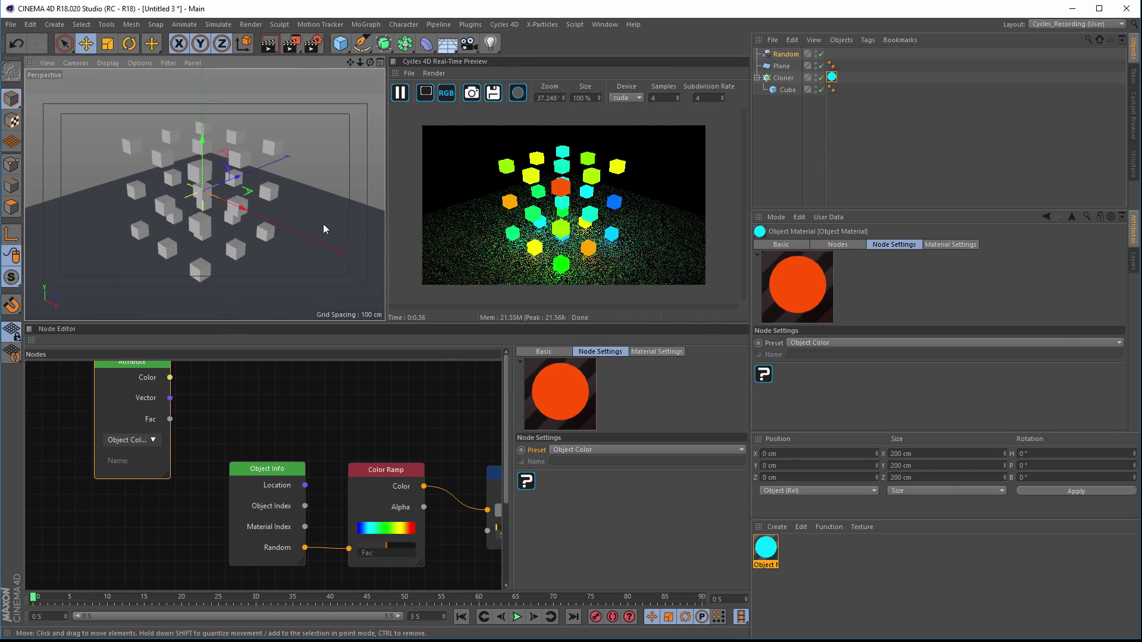